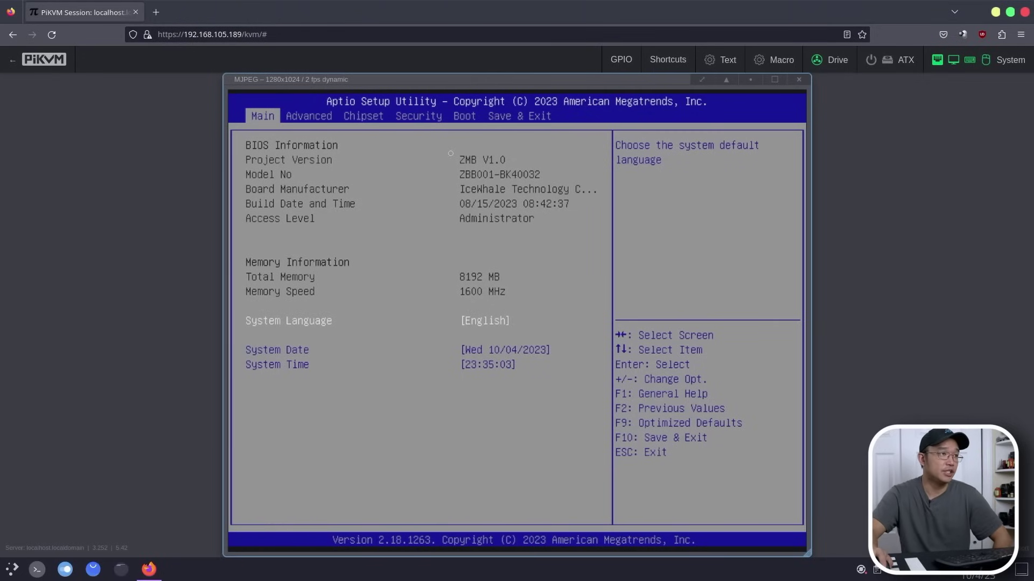
In the BIOS Save & Exit page, boot once from the UEFI PiKVM CD-ROM Partition 2
key(Right)
key(Right)
key(Right)
key(Right)
key(Right)
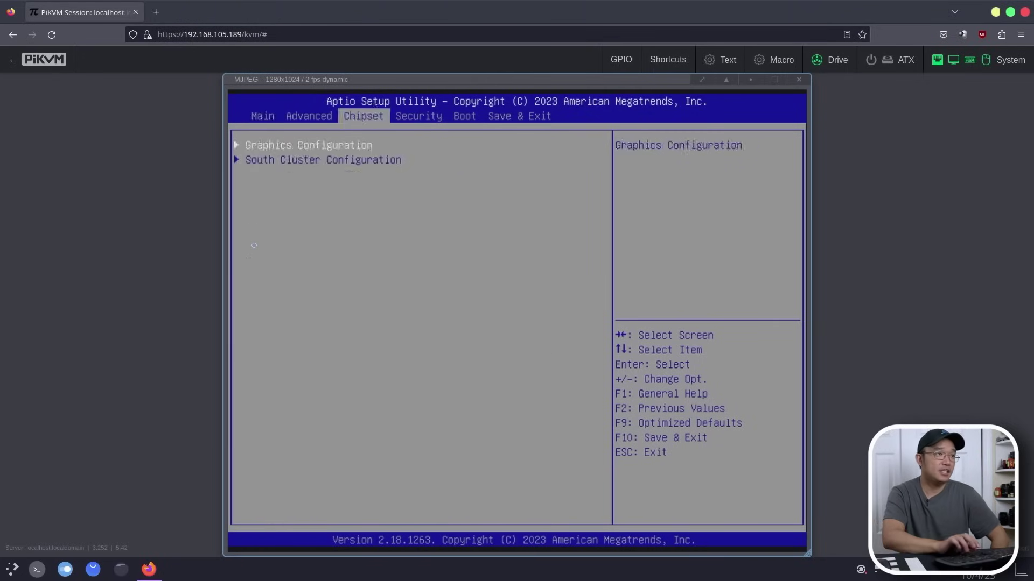
key(Right)
key(Left)
key(Left)
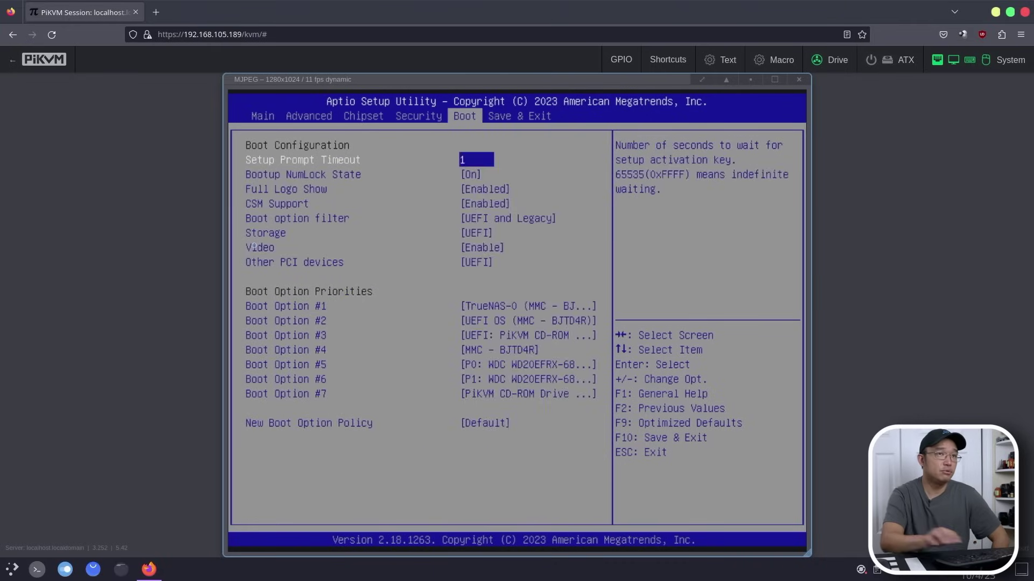
key(Right)
key(Down)
key(Down)
key(Down)
key(Down)
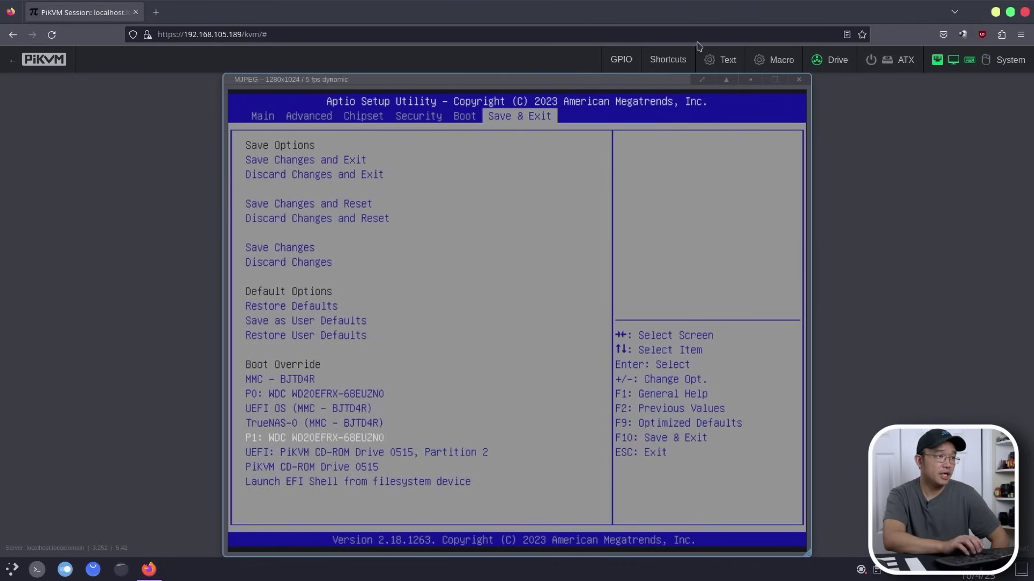
key(Up)
key(Down)
key(Down)
key(Down)
key(Up)
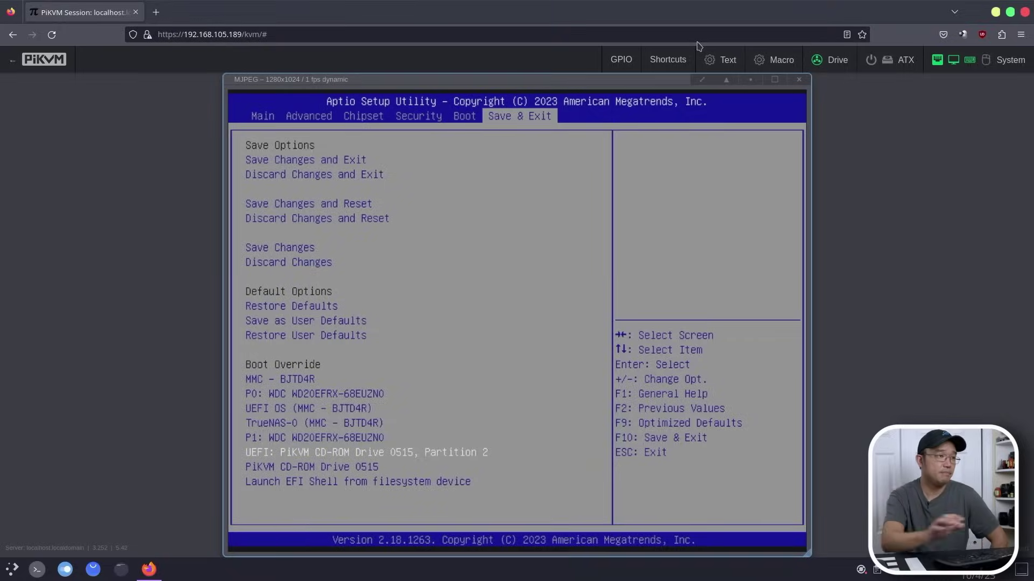
key(Return)
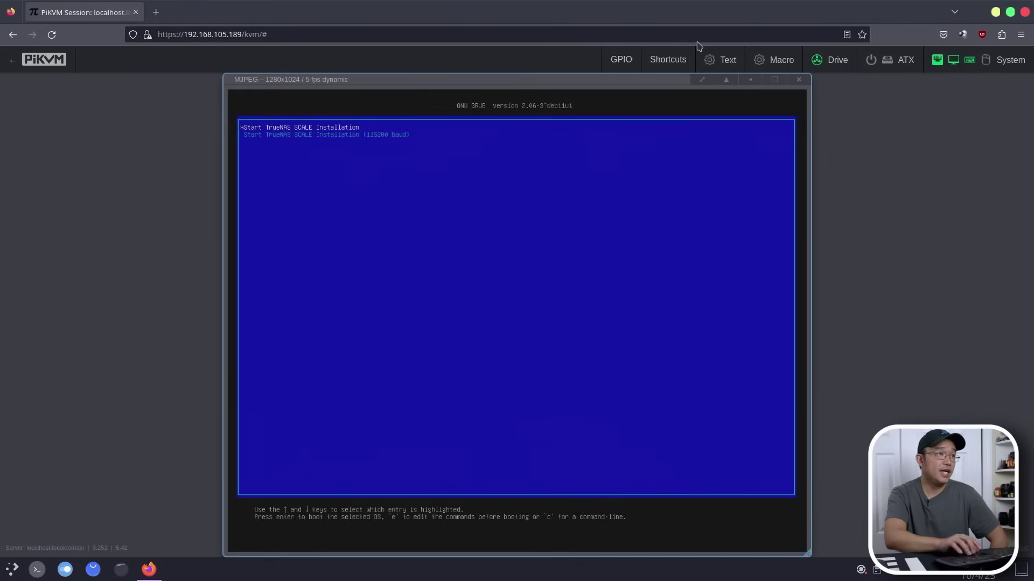
Choose the standard Start TrueNAS SCALE Installation entry in GRUB
key(Down)
key(Up)
key(Down)
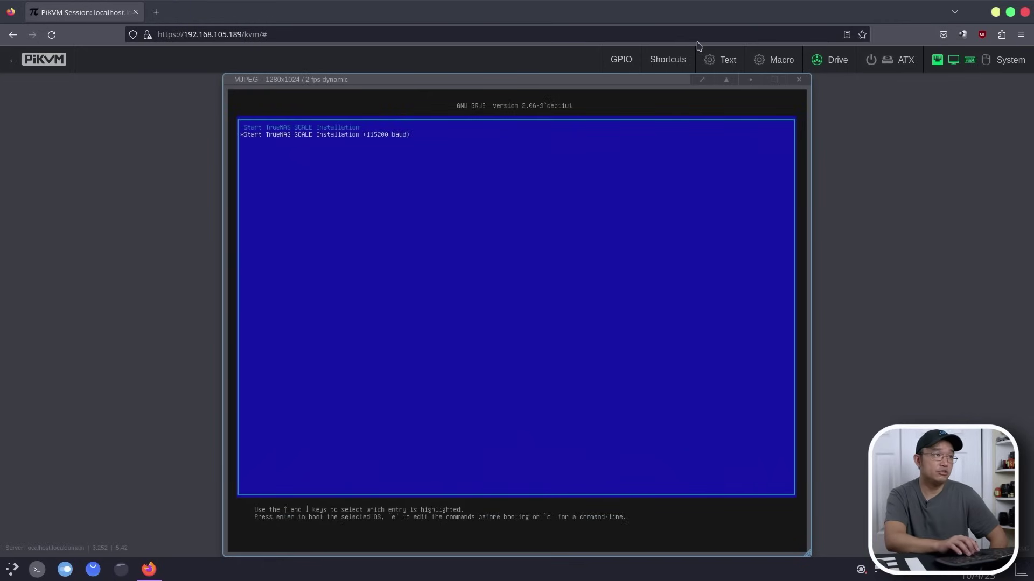
key(Up)
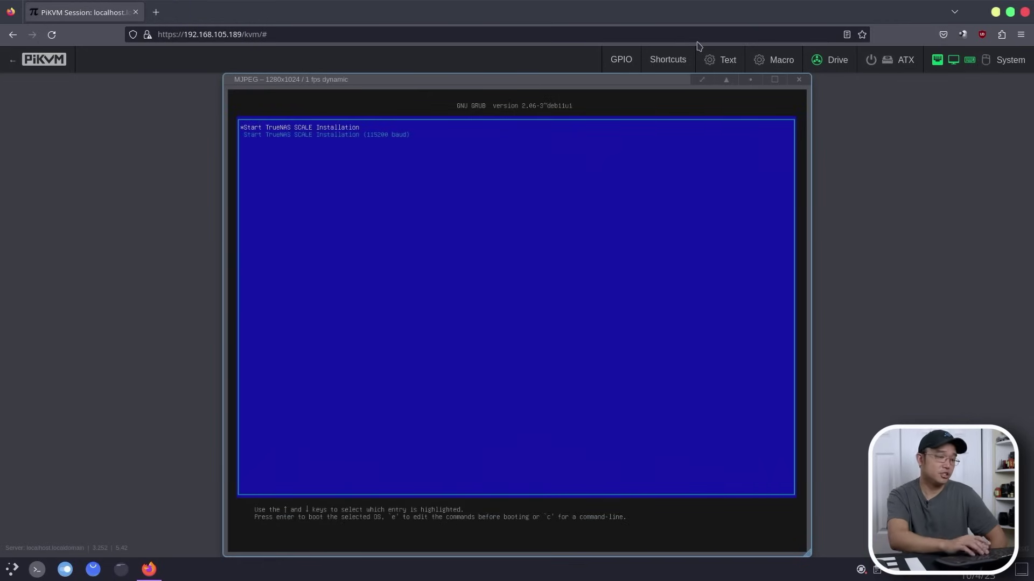
key(Return)
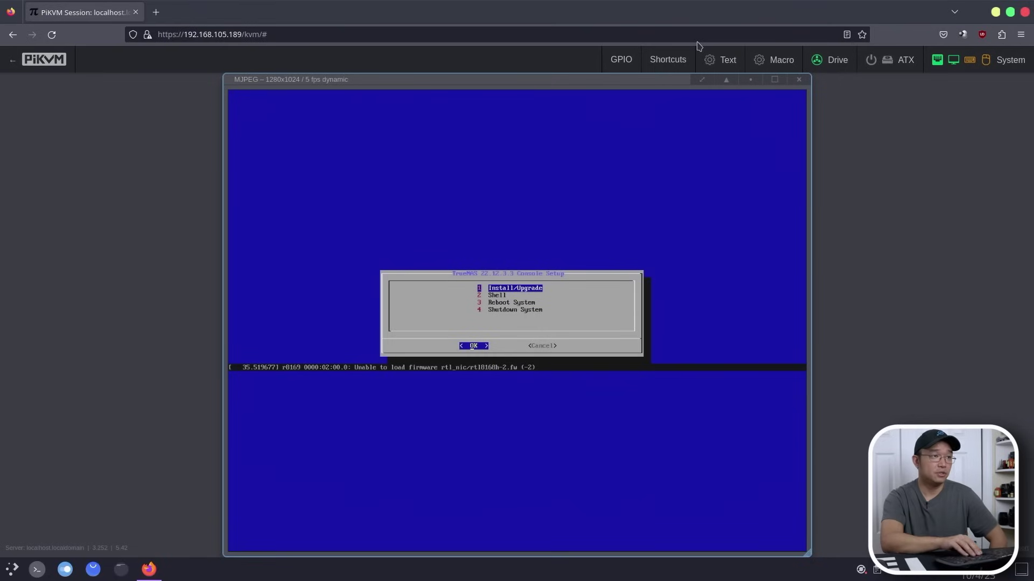
Choose Install/Upgrade and select mmcblk0 as the destination drive
key(Return)
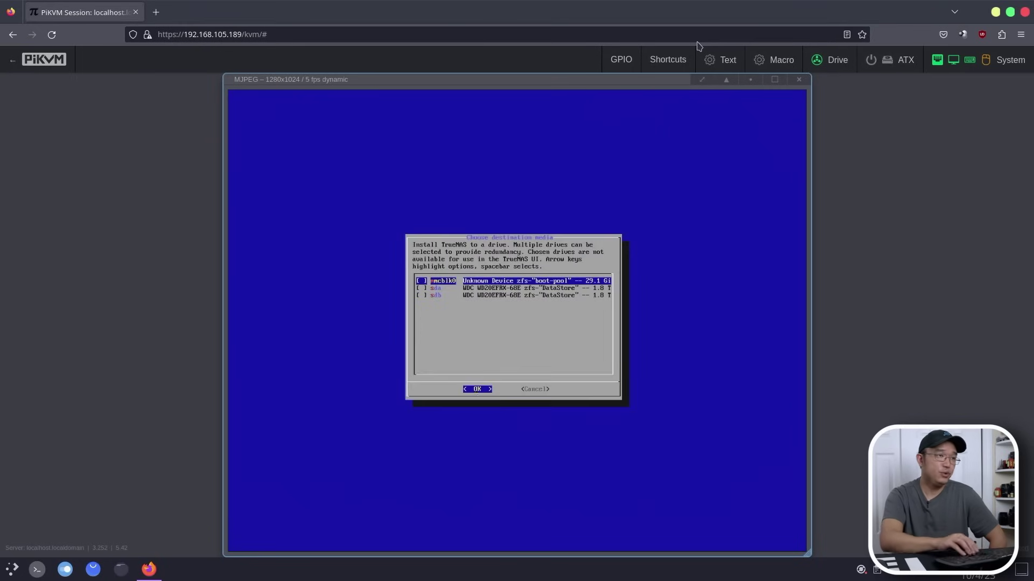
key(Down)
key(Down)
key(Up)
key(Down)
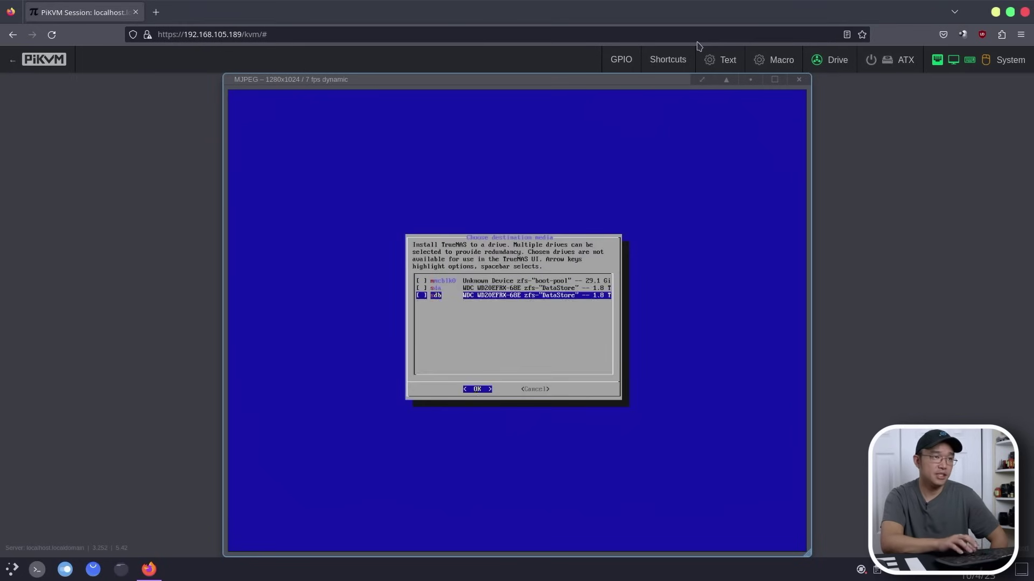
key(Up)
key(Up)
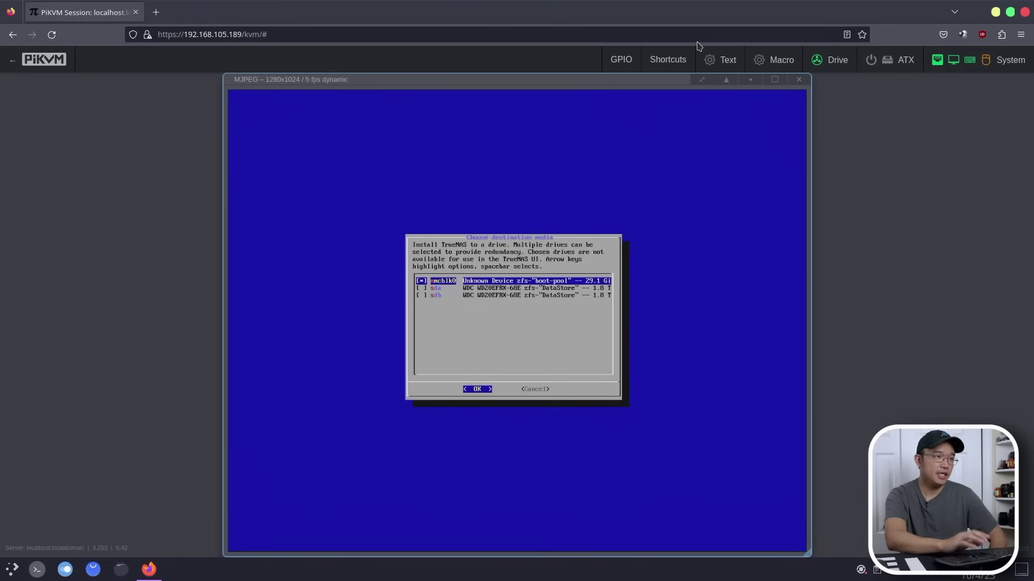
key(Return)
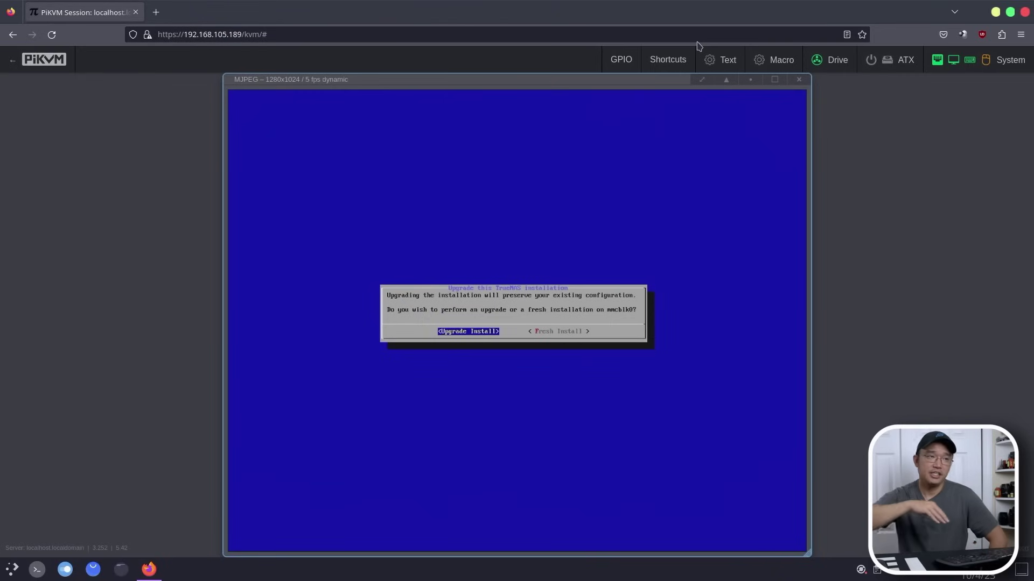
Pick Format the boot device and accept erasing the drive
key(Right)
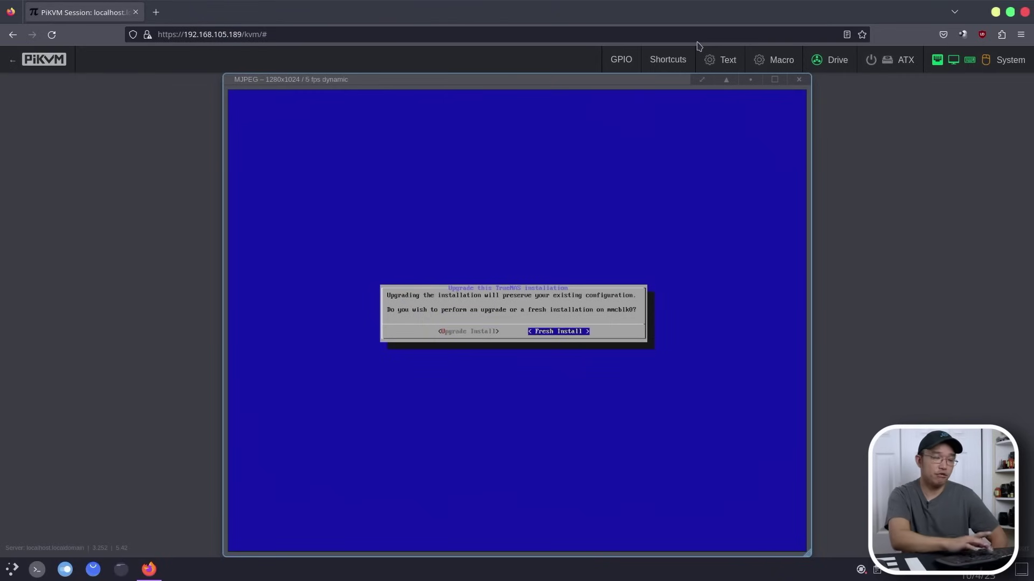
key(Left)
key(Return)
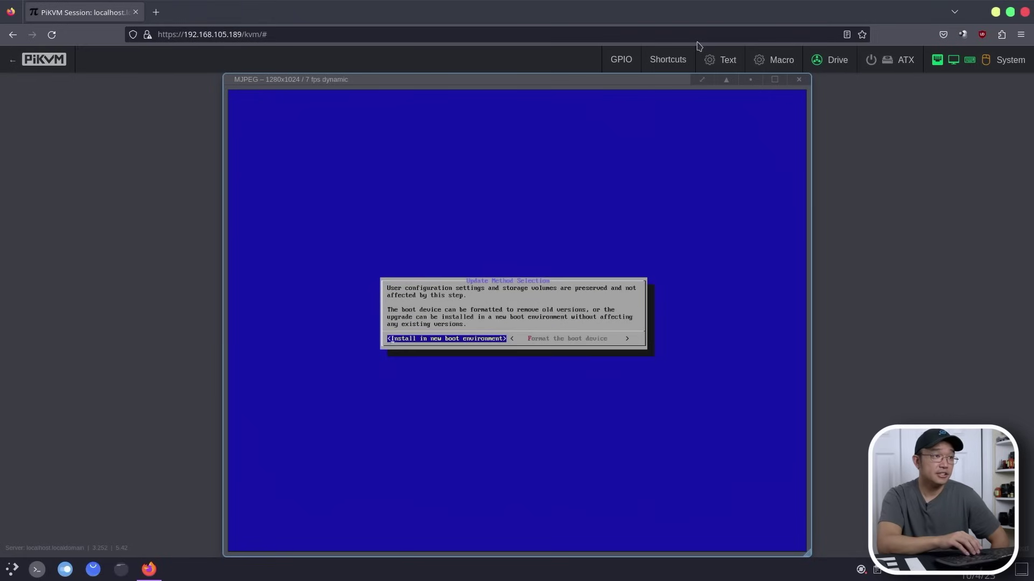
key(Right)
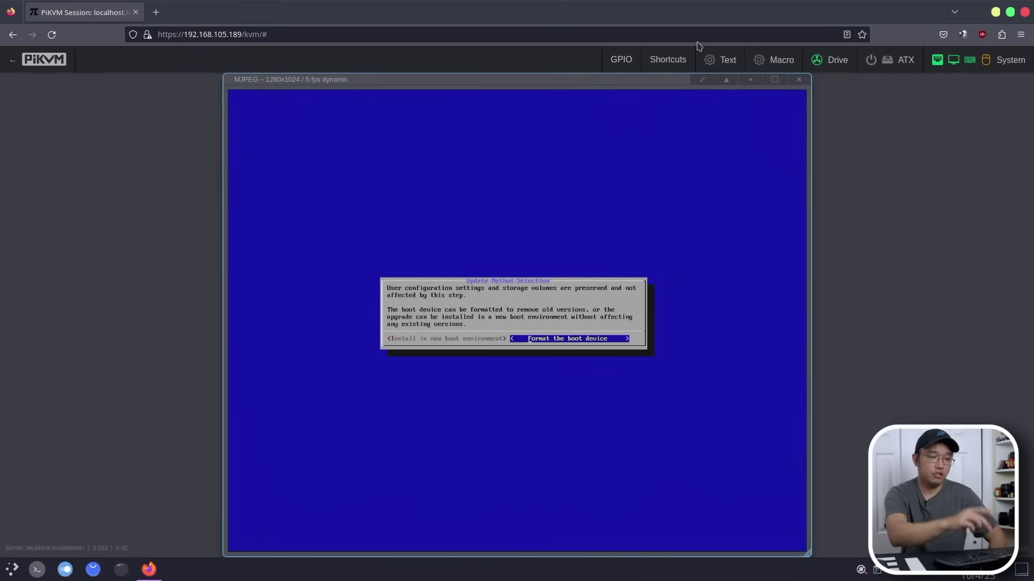
key(Return)
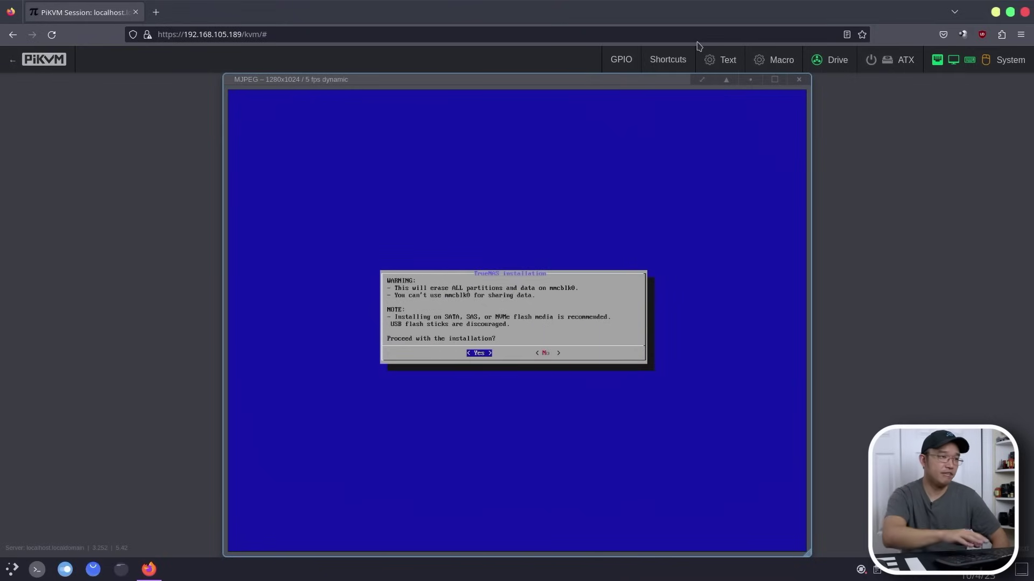
key(Return)
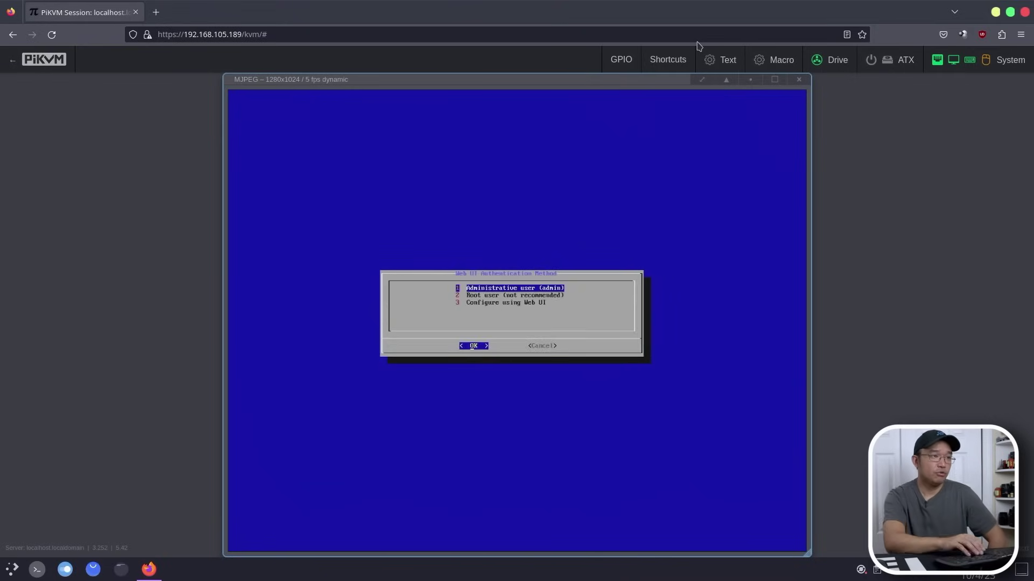
Highlight the Administrative user (admin) authentication option
key(Down)
key(Down)
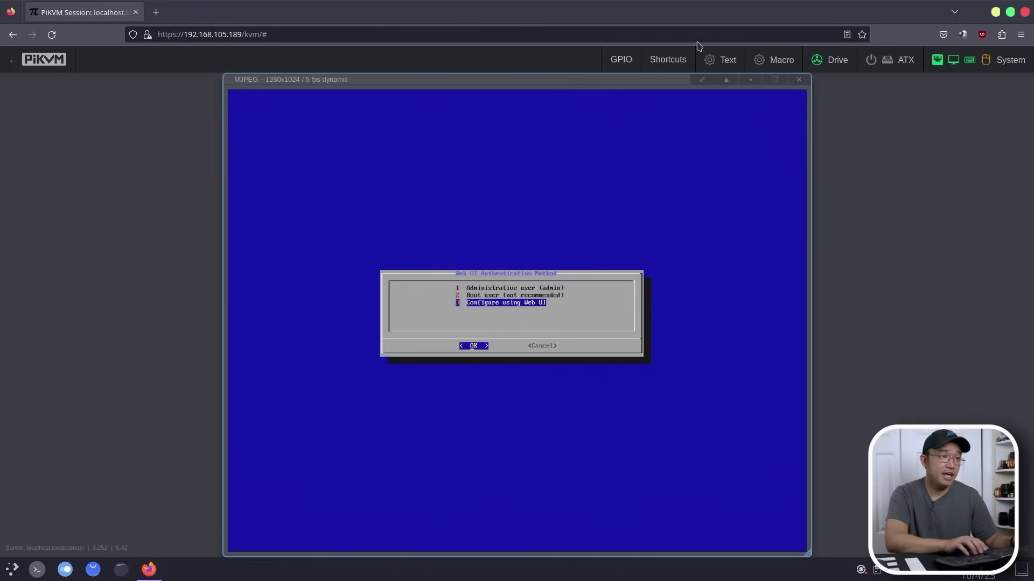
key(Up)
key(Up)
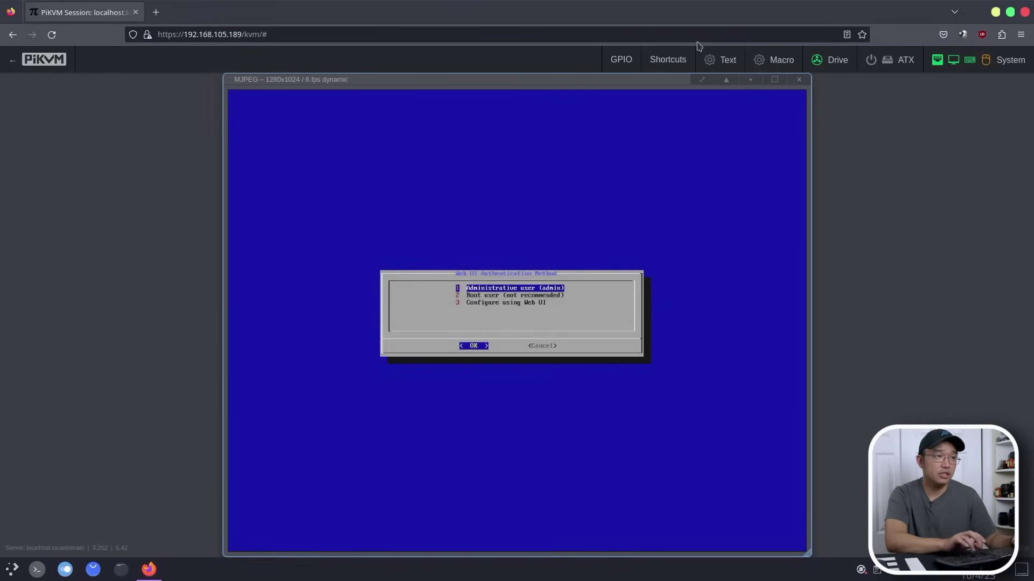
key(Down)
key(Down)
key(Up)
key(Up)
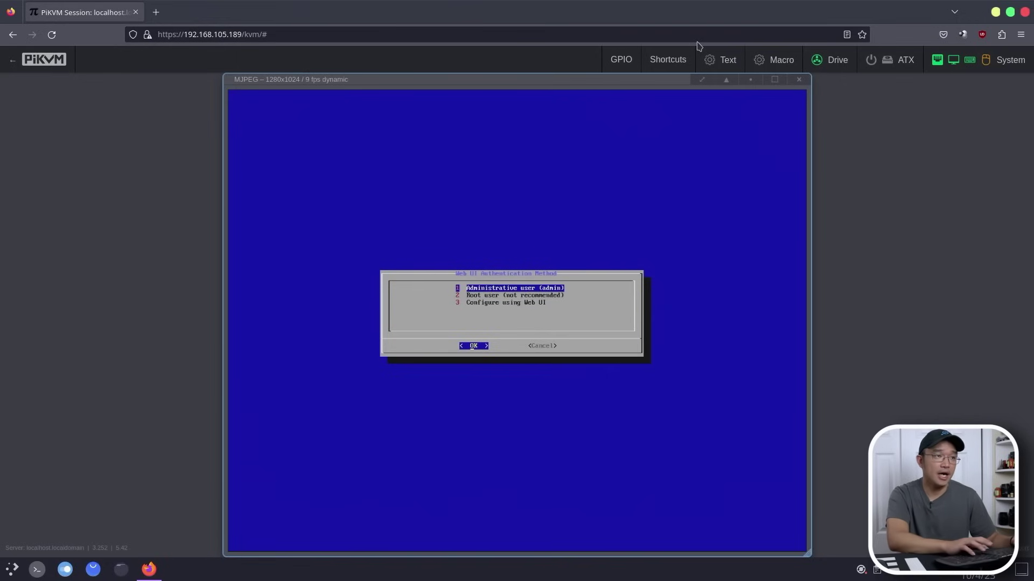
Set and confirm the admin password, install TrueNAS SCALE, then open its web interface
key(Return)
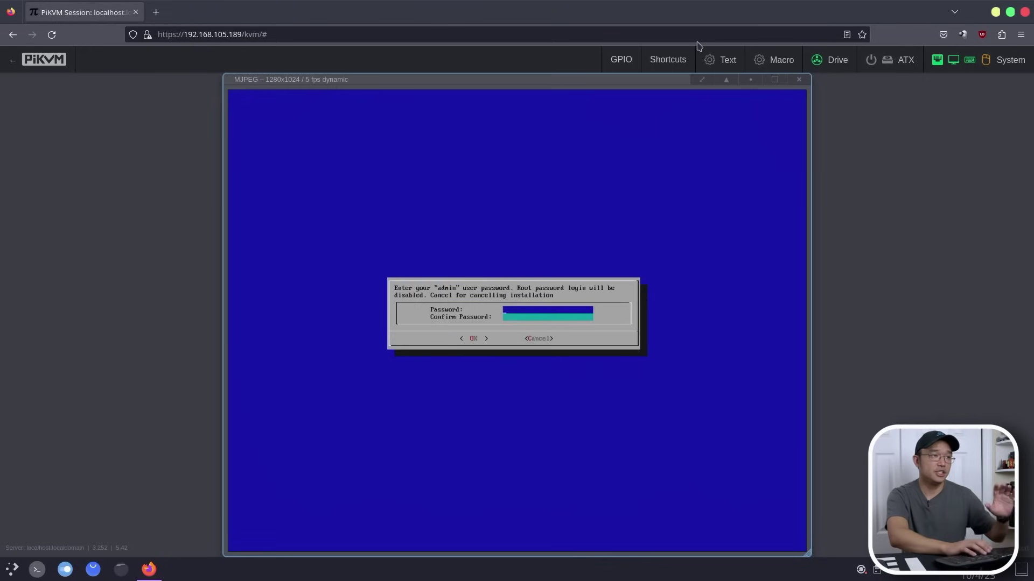
text(******)
key(Tab)
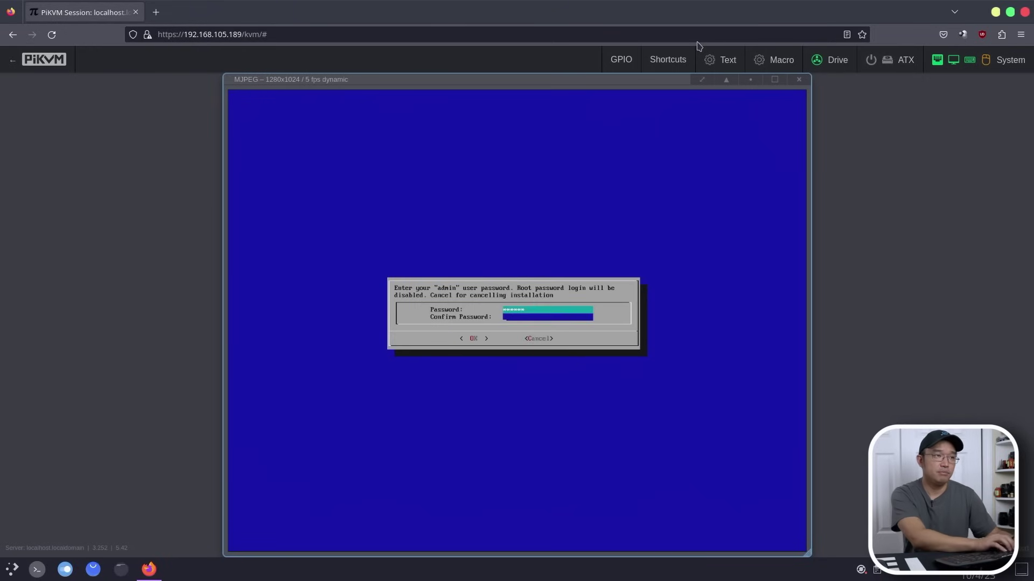
key(Return)
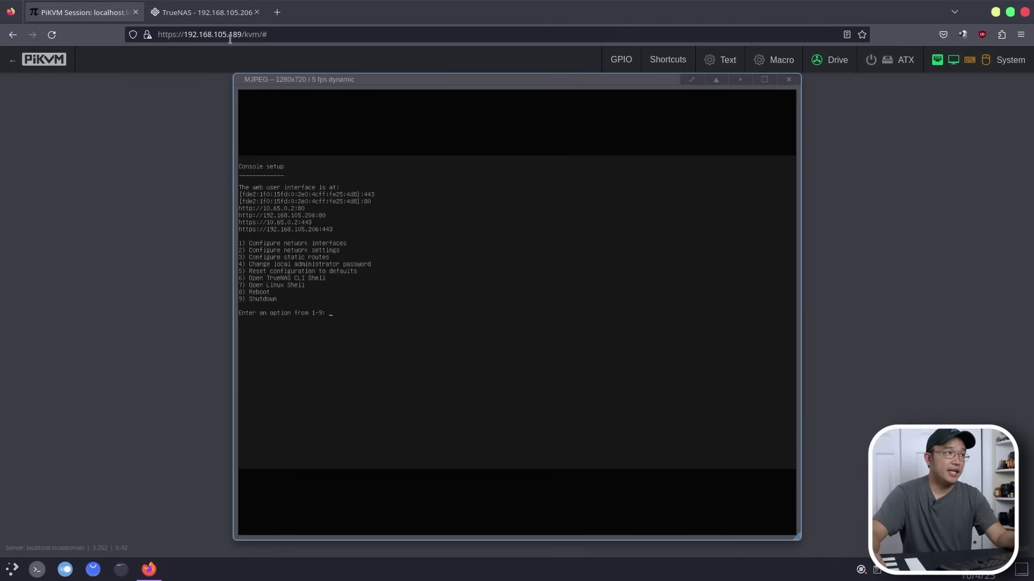
click(204, 14)
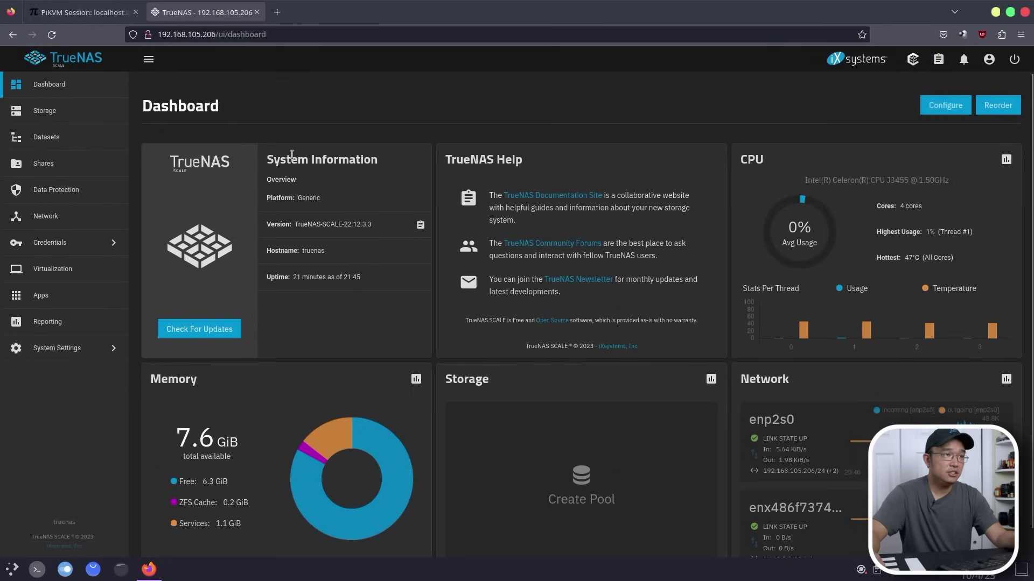
Hide the System Information and Help dashboard widgets, save, and go to Storage
click(935, 108)
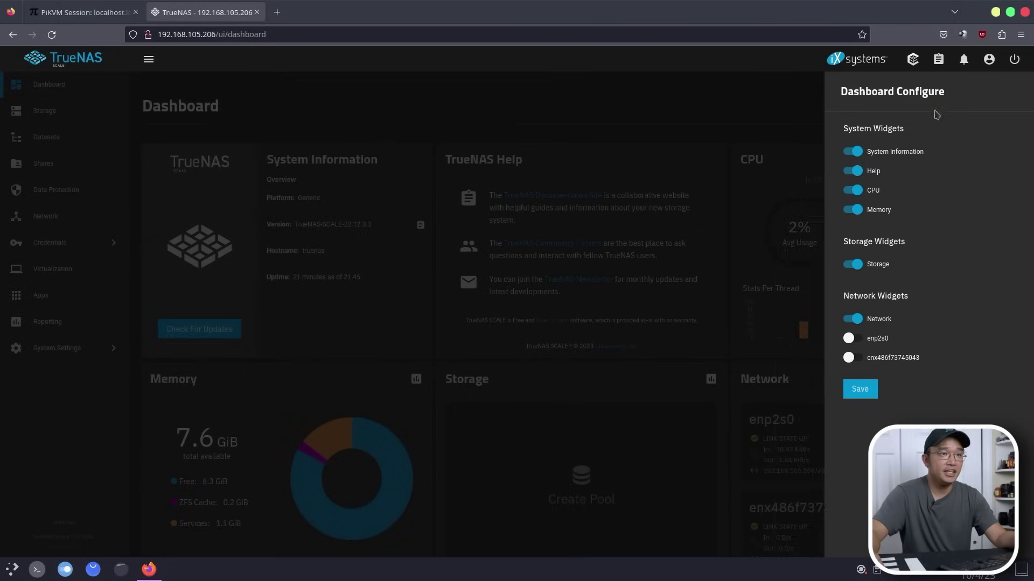
click(805, 152)
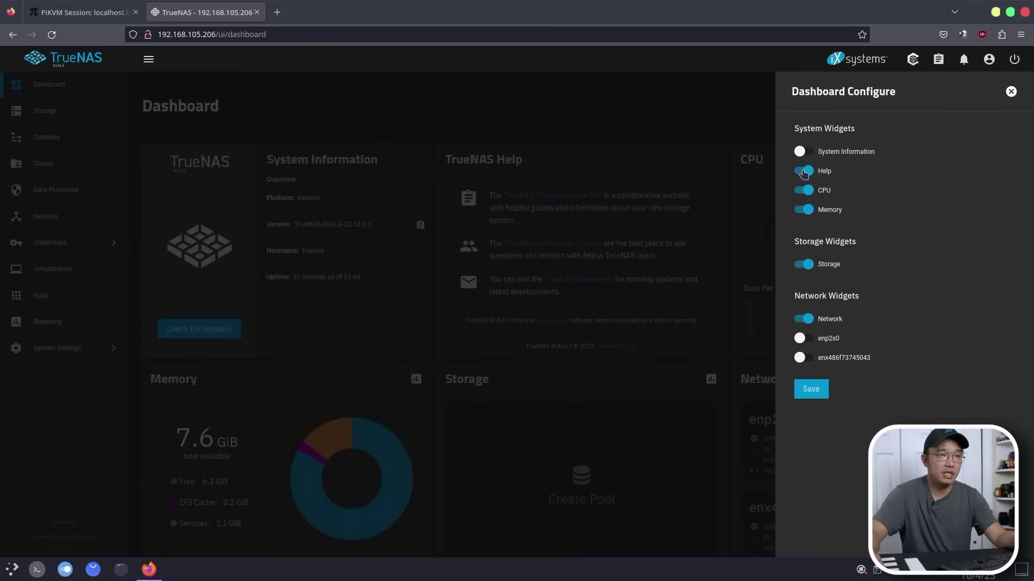
click(805, 171)
click(817, 394)
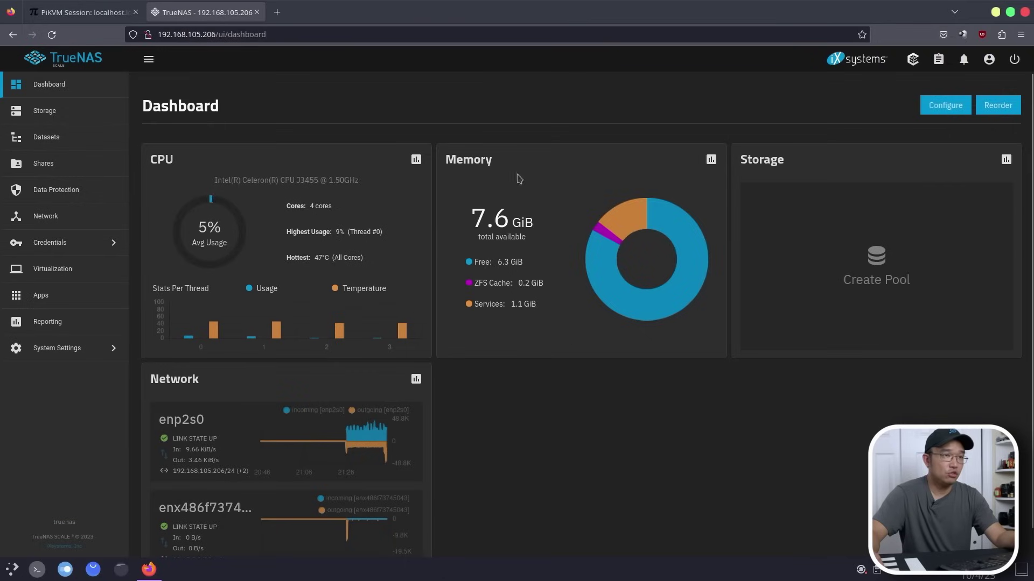
click(89, 116)
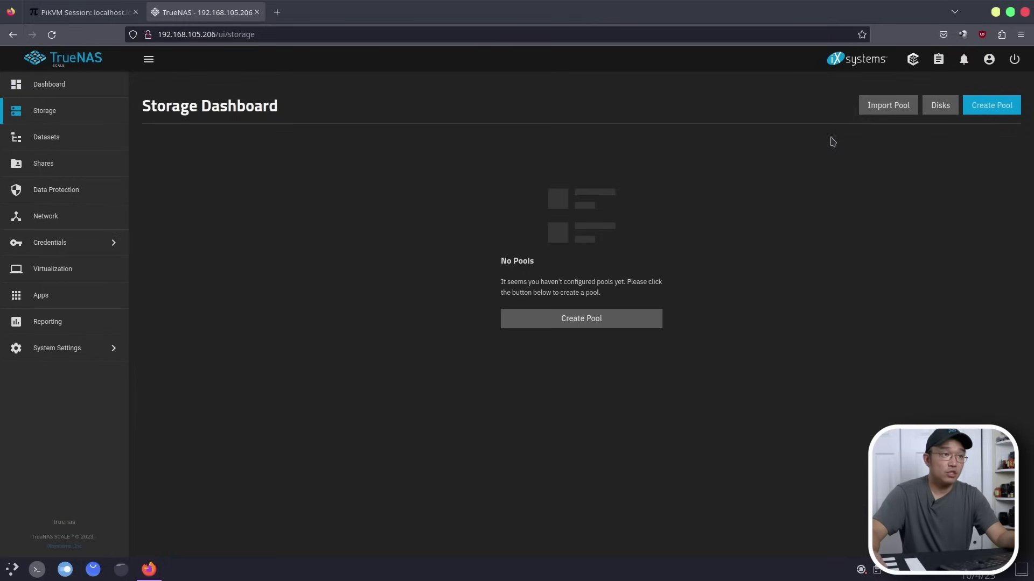
Start a new pool with disks sda and sdb in a Mirror data vdev
click(592, 316)
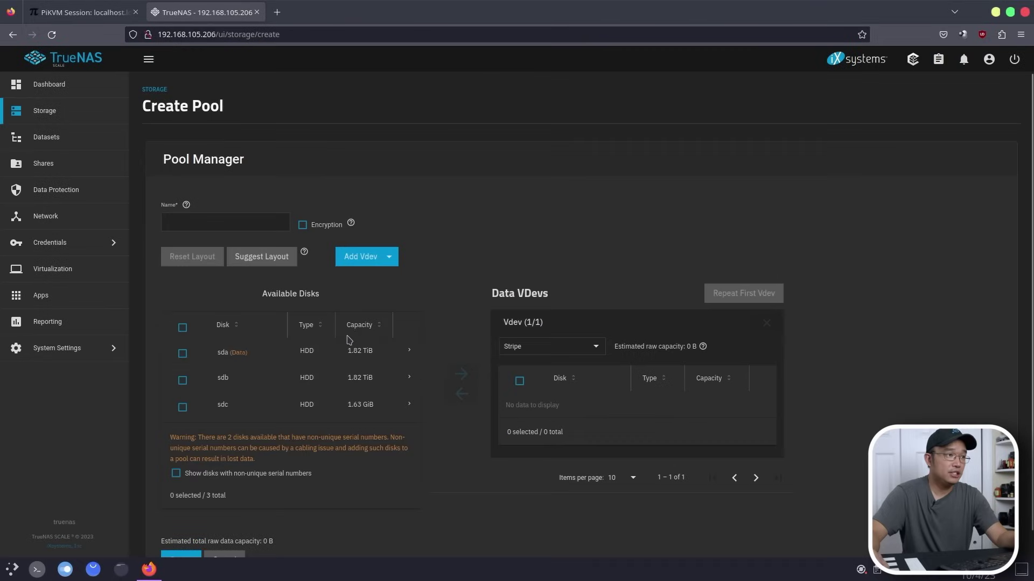
click(182, 354)
click(182, 380)
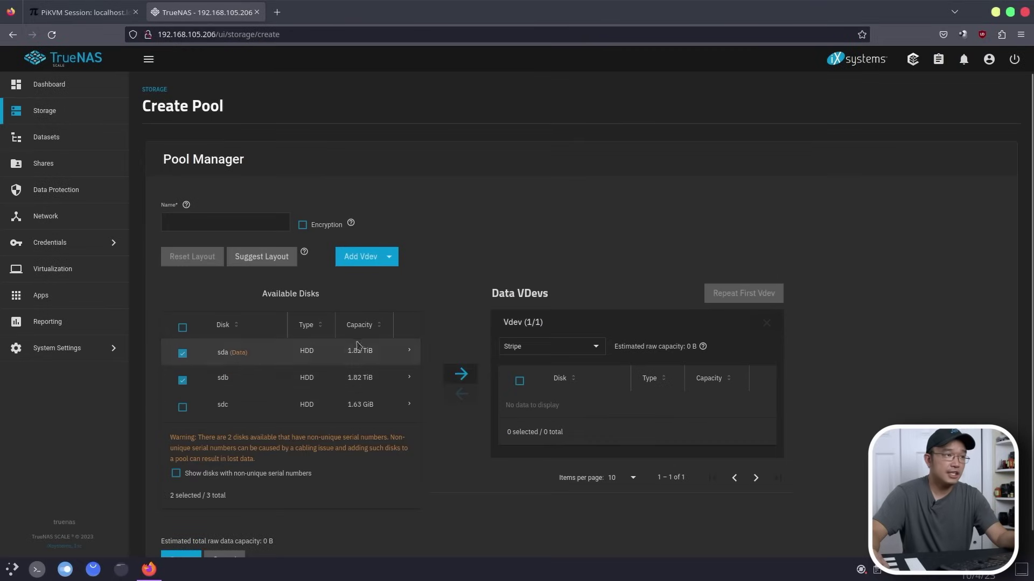
click(460, 374)
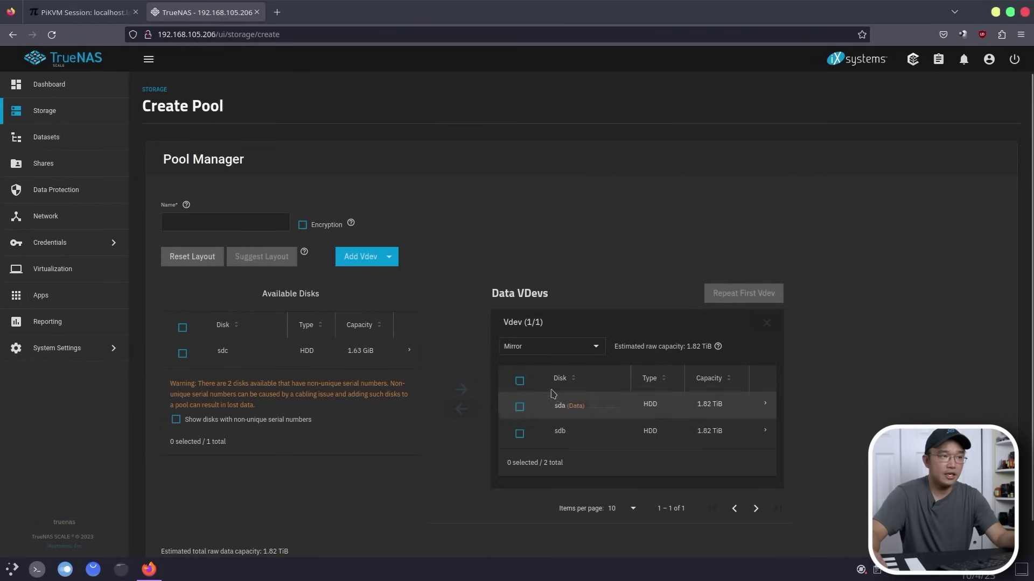
click(577, 352)
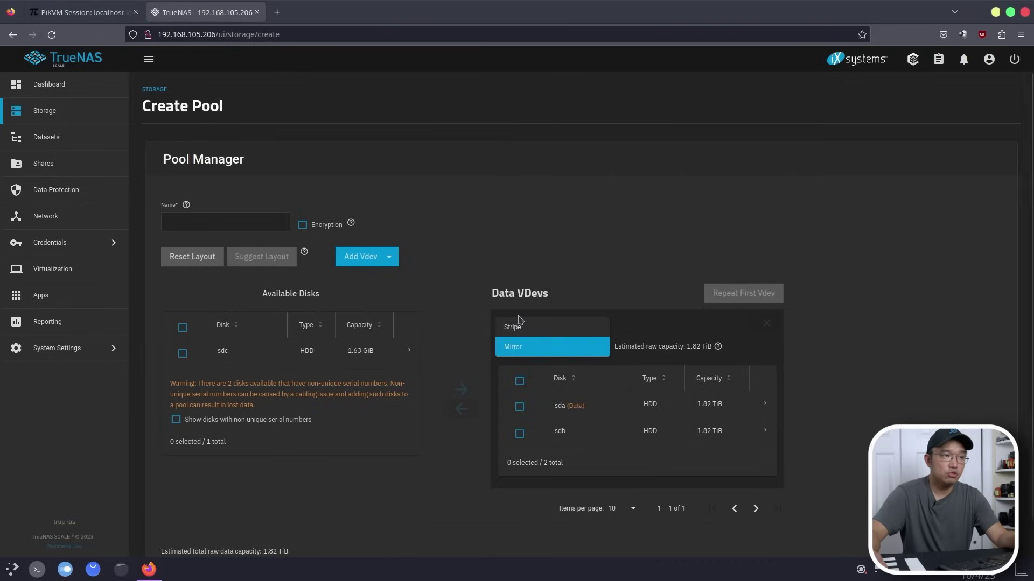
click(519, 324)
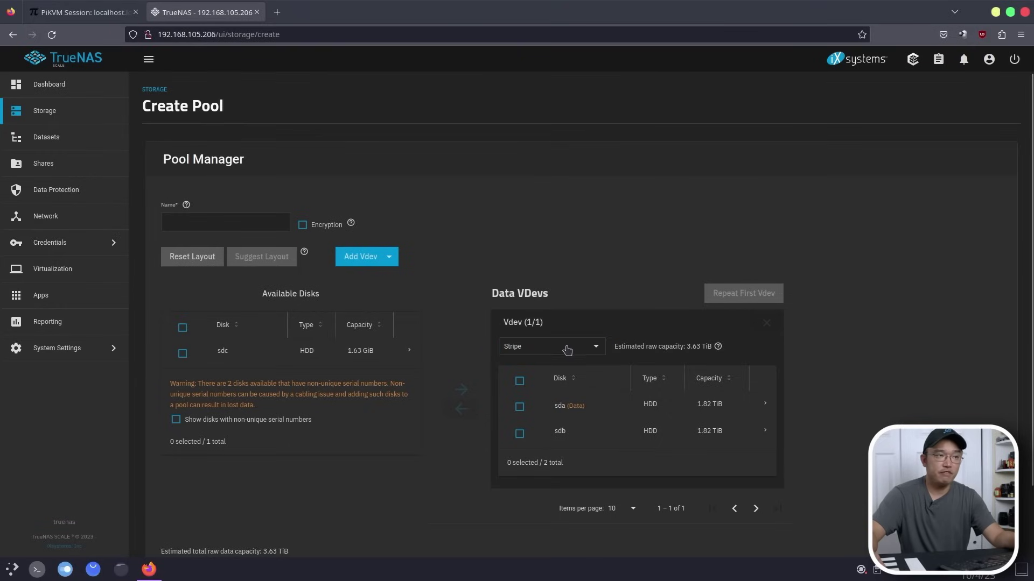
click(530, 349)
click(516, 366)
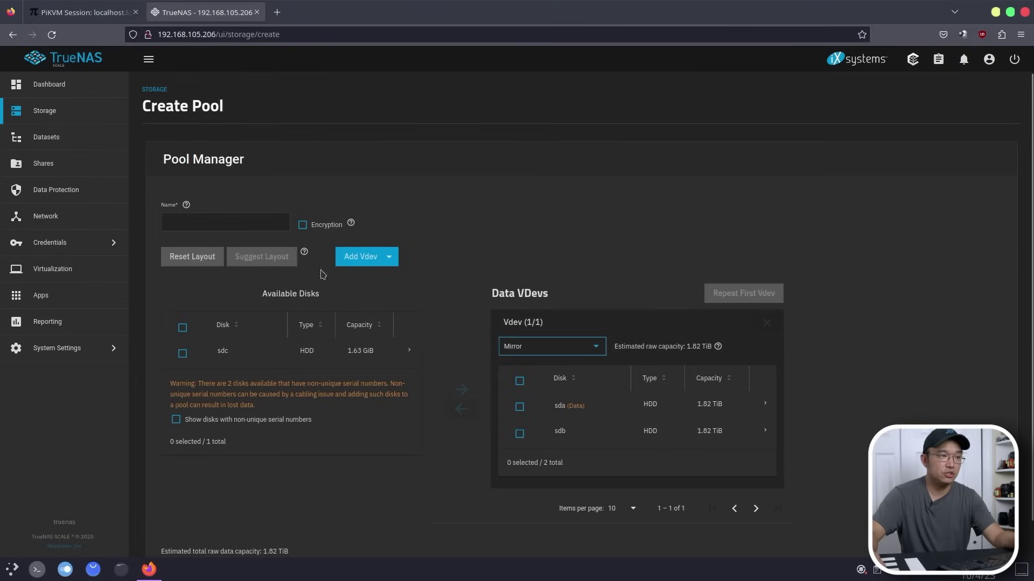
Name the pool DataStore and create it, confirming the disk erase warning
click(248, 228)
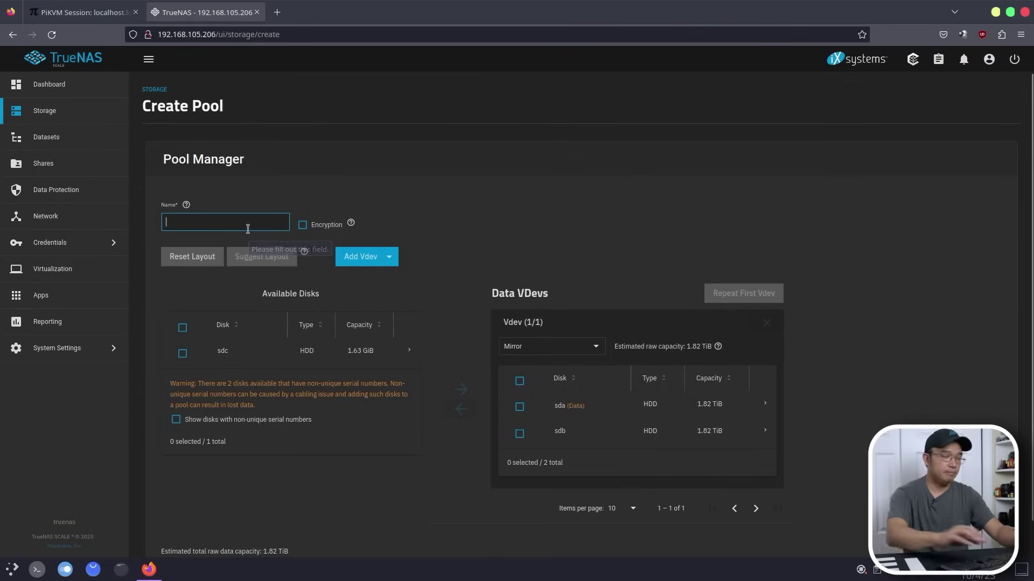
text(DataStore)
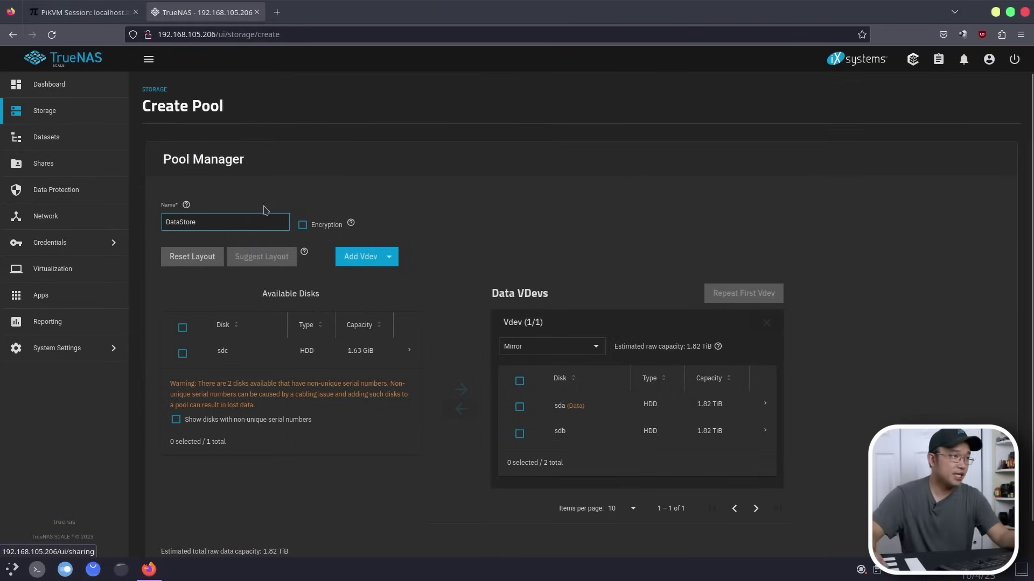
scroll(266, 210, down, 1)
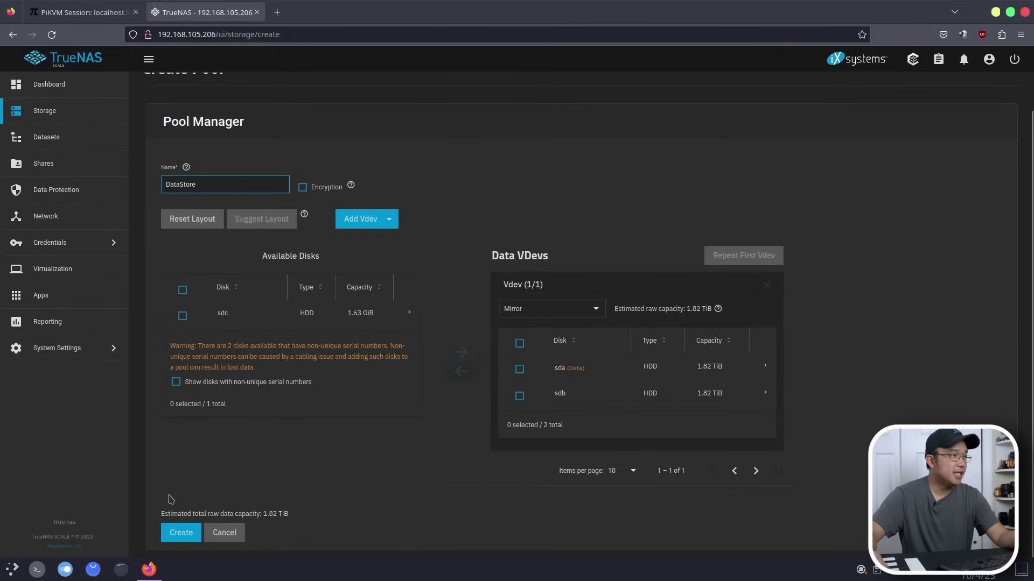
click(181, 533)
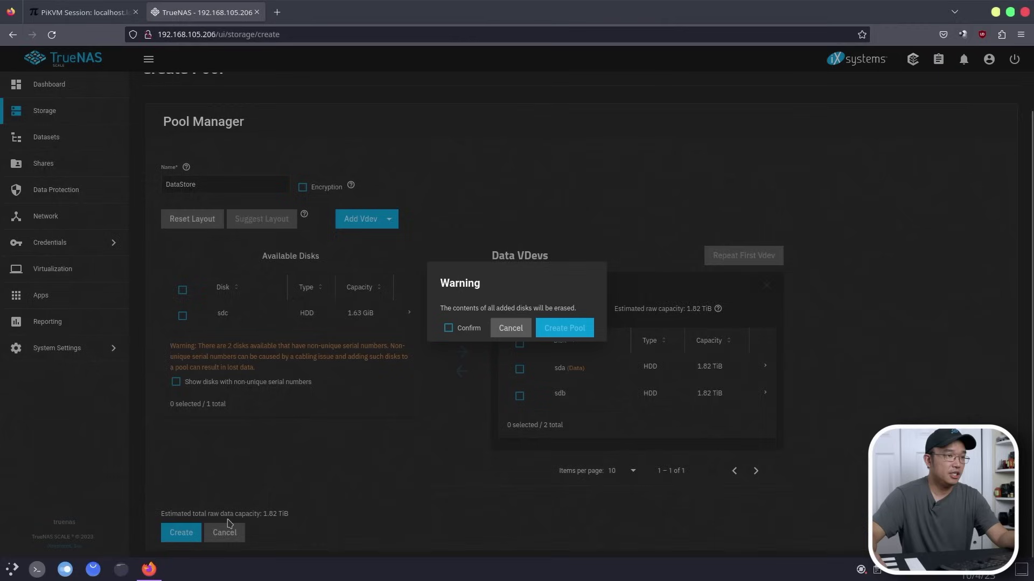
click(447, 329)
click(590, 337)
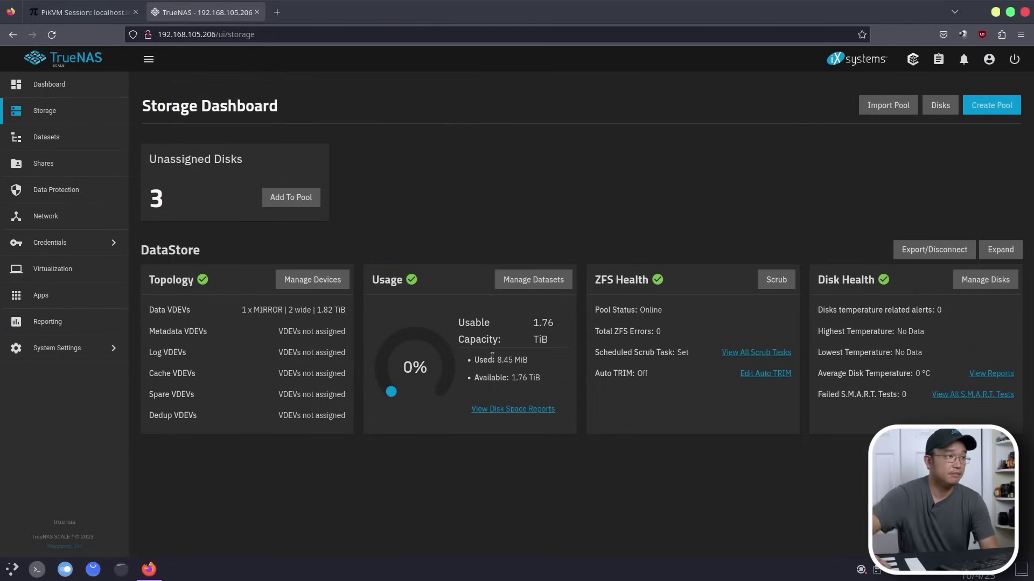
Add a dataset named 'share' under DataStore, check its details, then go to Sharing
click(46, 136)
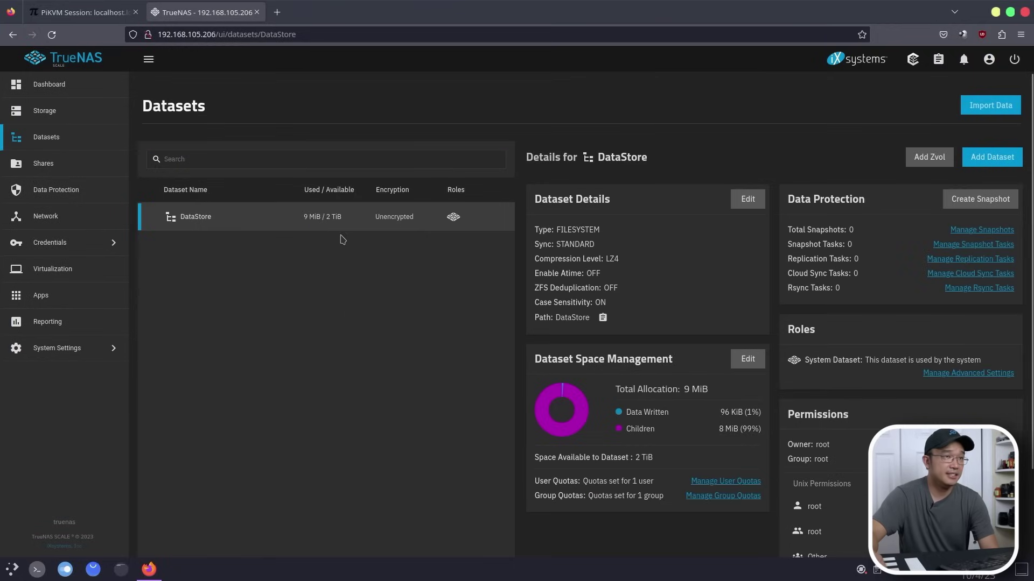
click(983, 155)
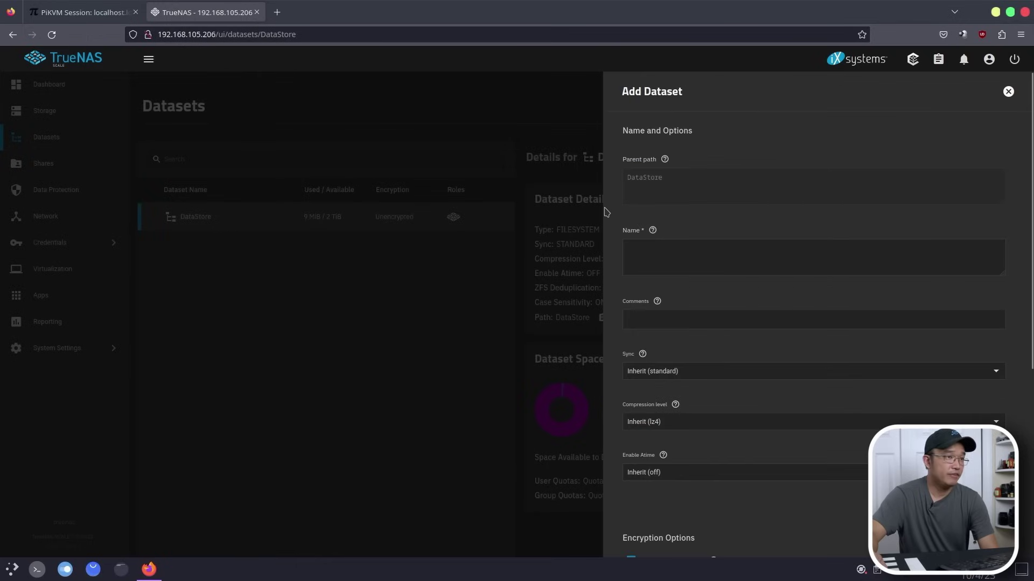
click(660, 248)
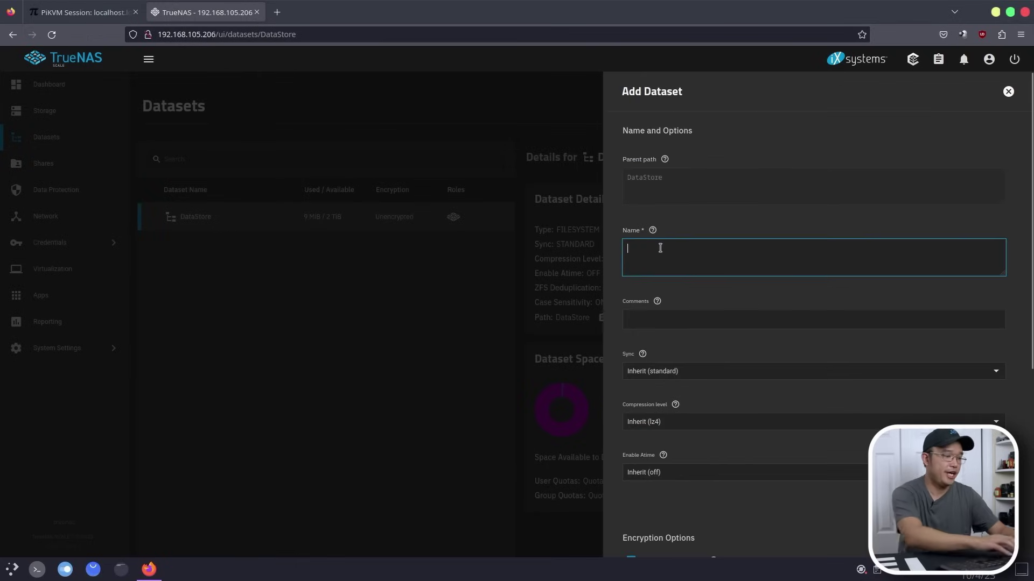
text(share)
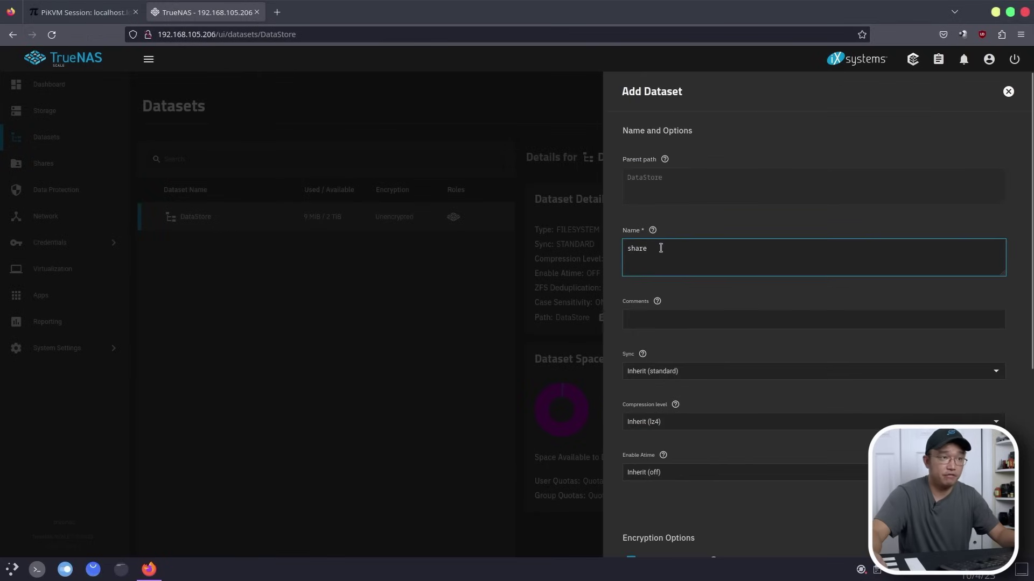
scroll(702, 440, down, 5)
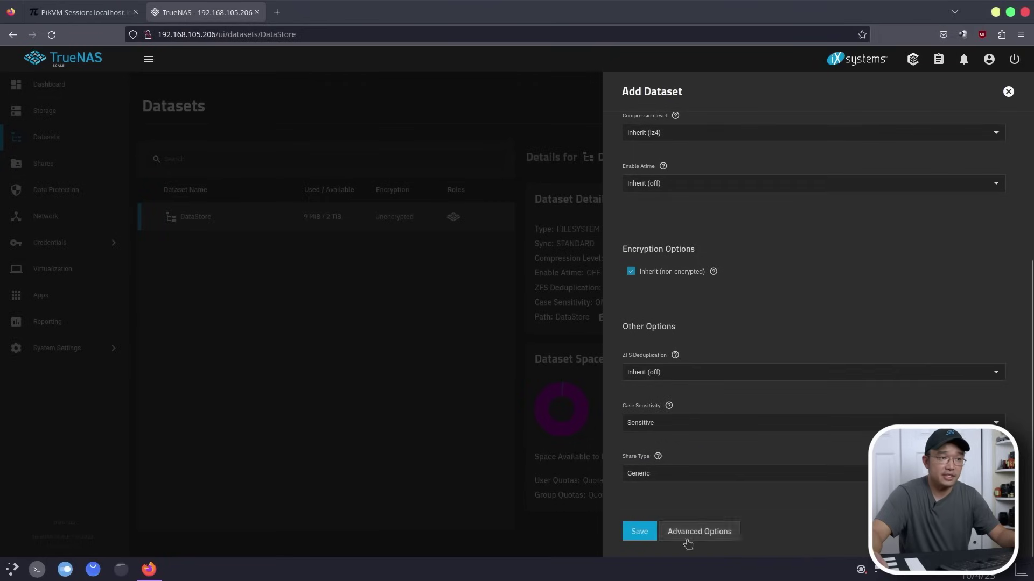
click(647, 537)
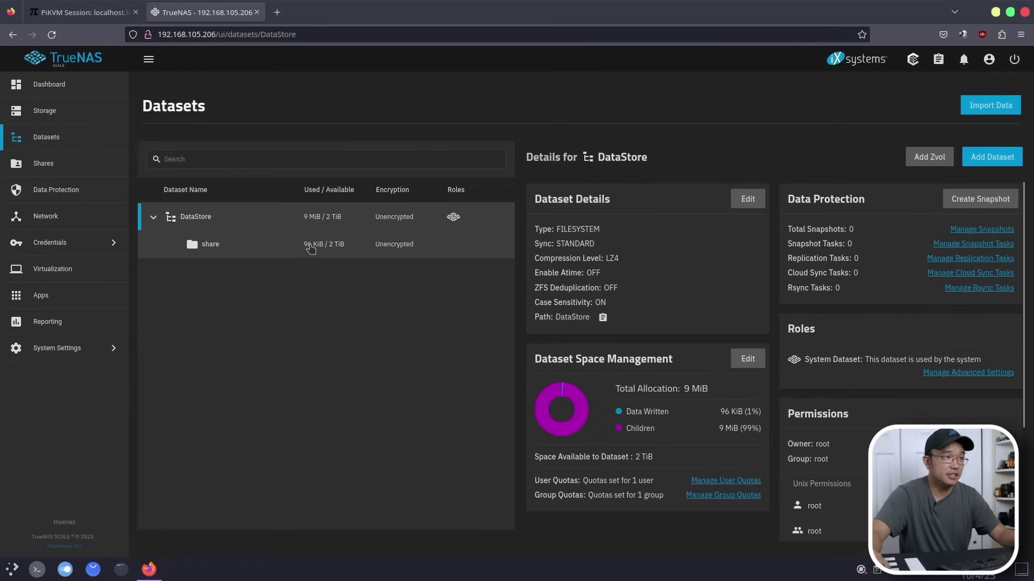
click(295, 249)
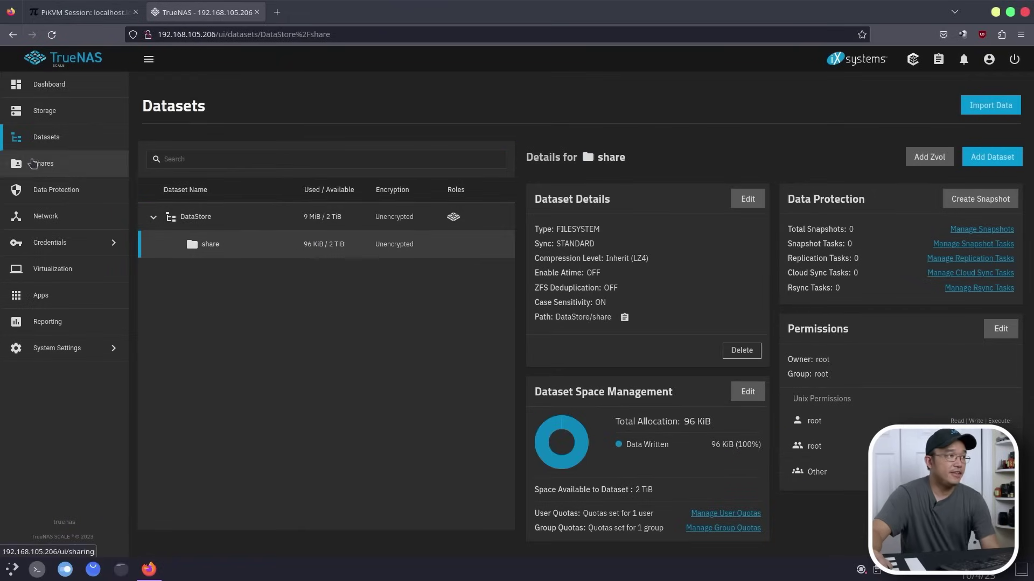
click(34, 163)
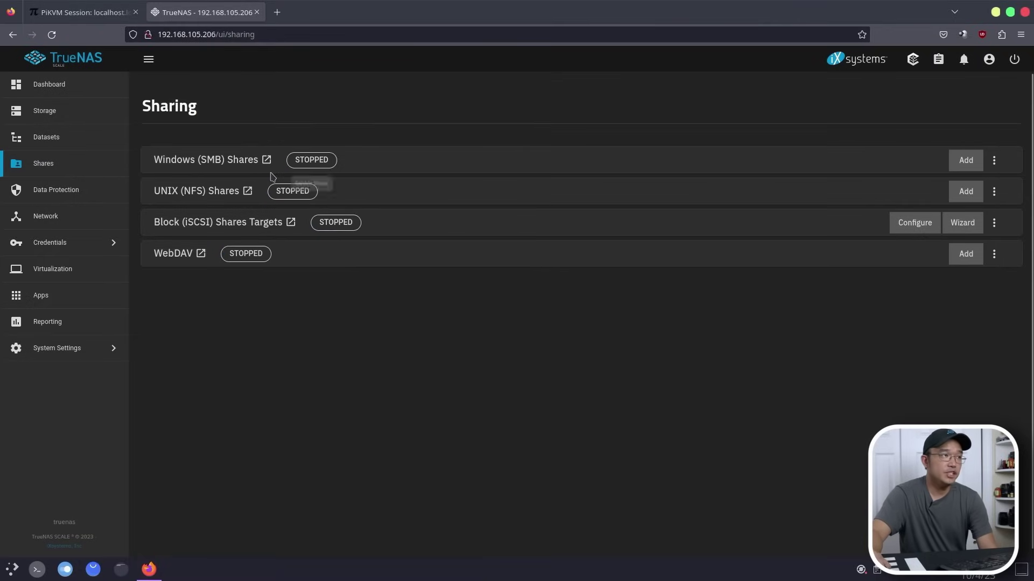
Add an SMB share for /mnt/DataStore/share and enable the SMB service with auto-start
click(966, 161)
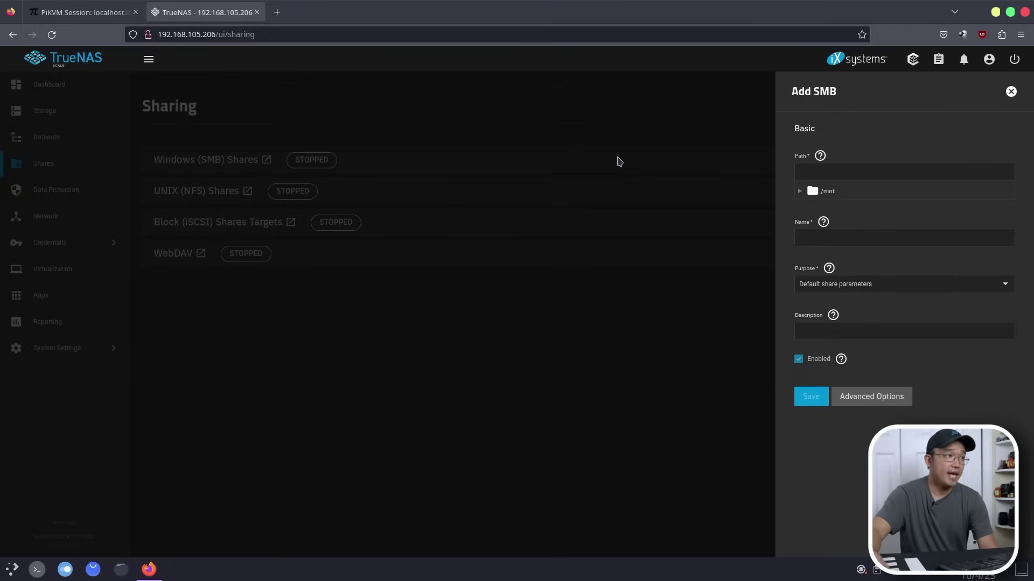
click(800, 191)
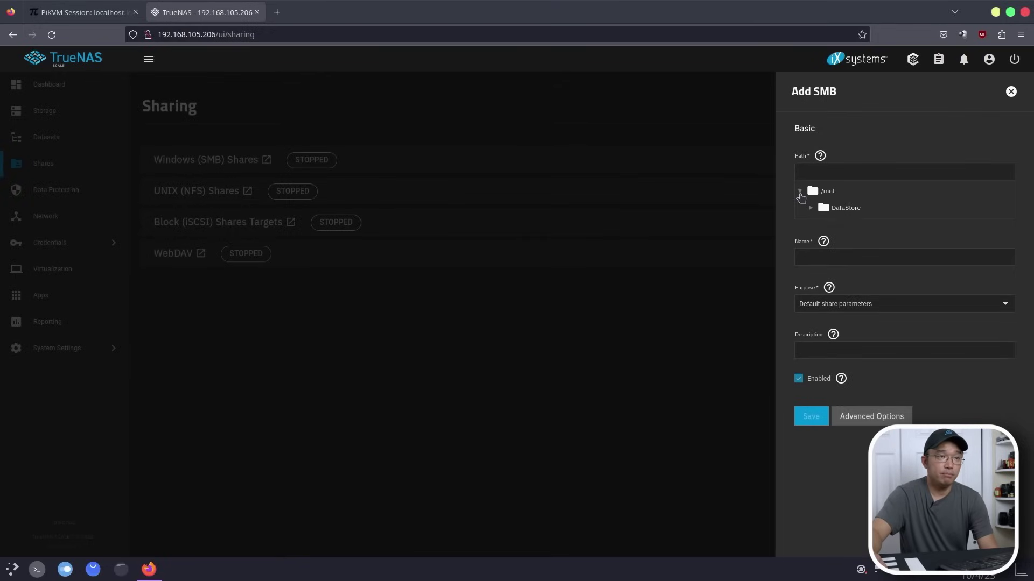
click(810, 207)
click(846, 227)
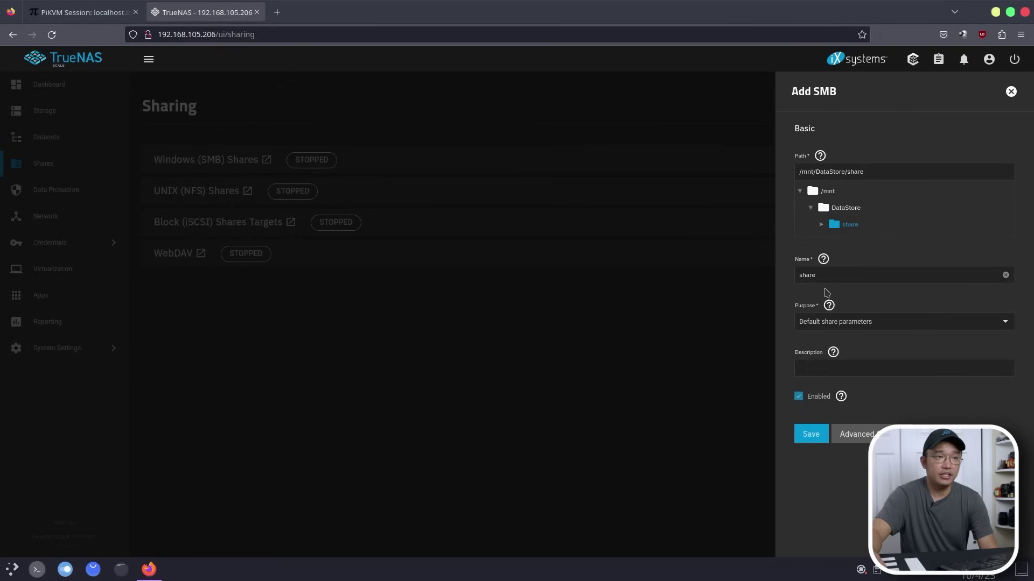
click(815, 437)
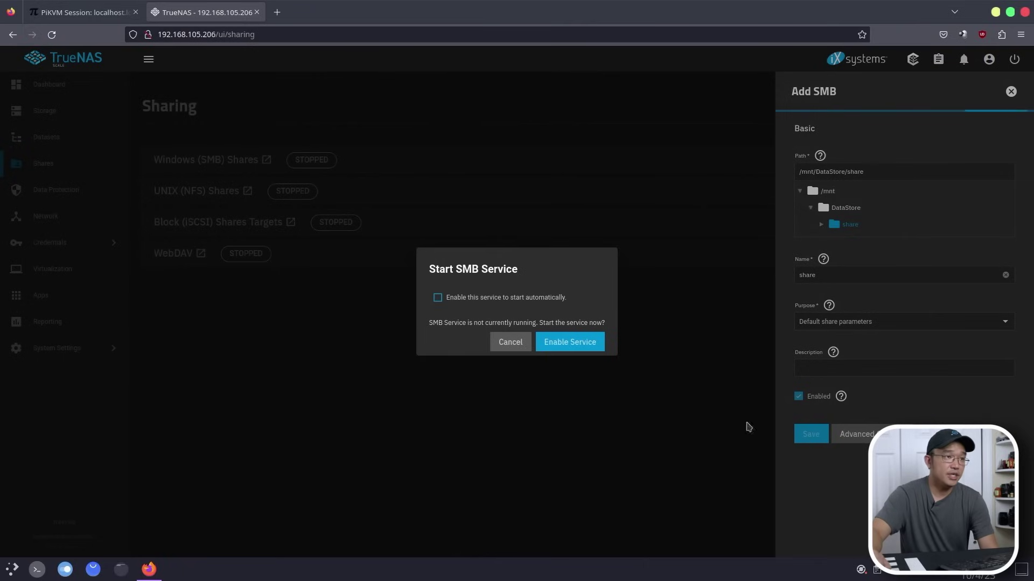
click(436, 299)
click(568, 345)
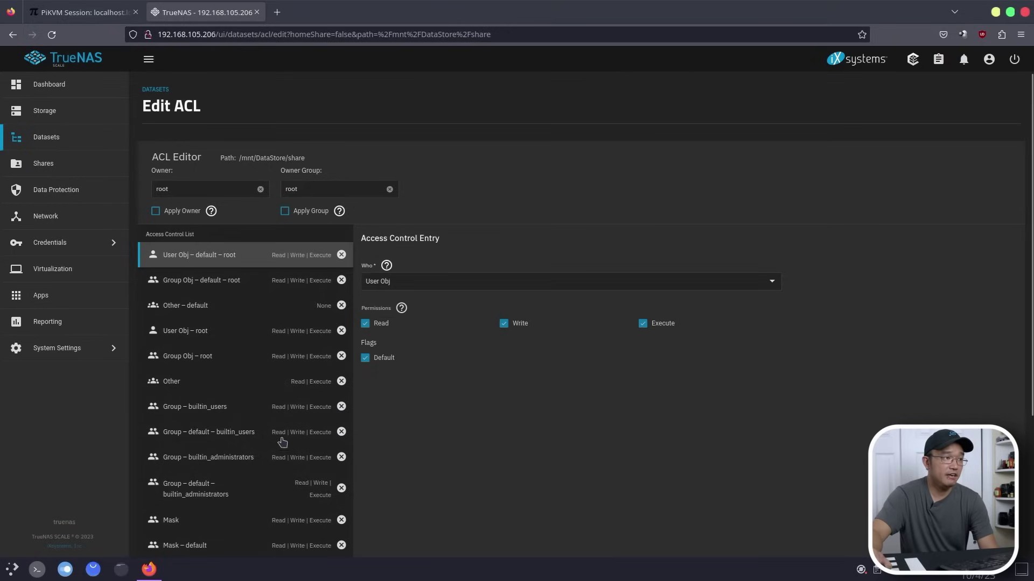
Save the access control list for /mnt/DataStore/share
scroll(278, 483, down, 4)
scroll(278, 481, up, 4)
scroll(280, 458, down, 4)
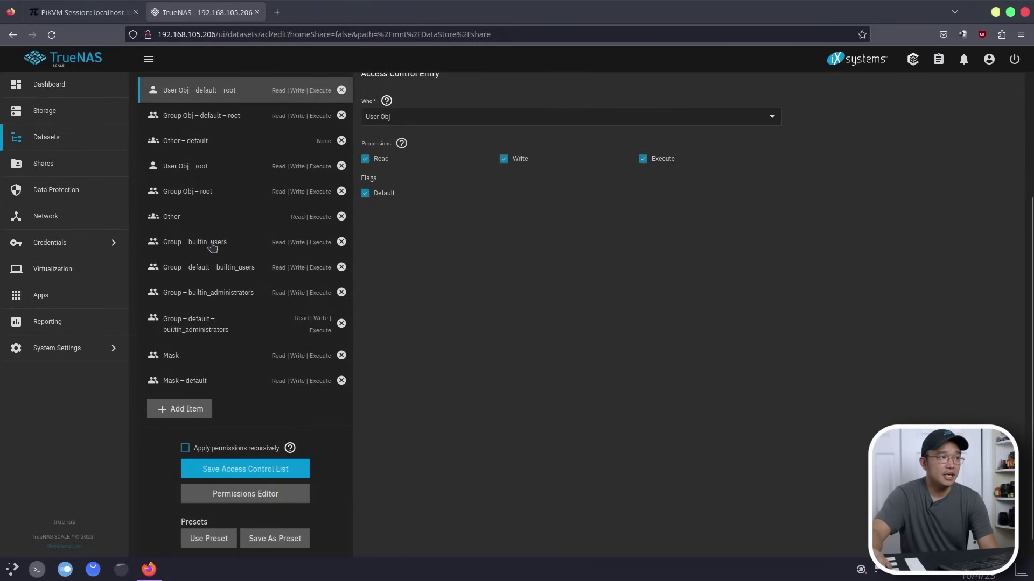
click(257, 473)
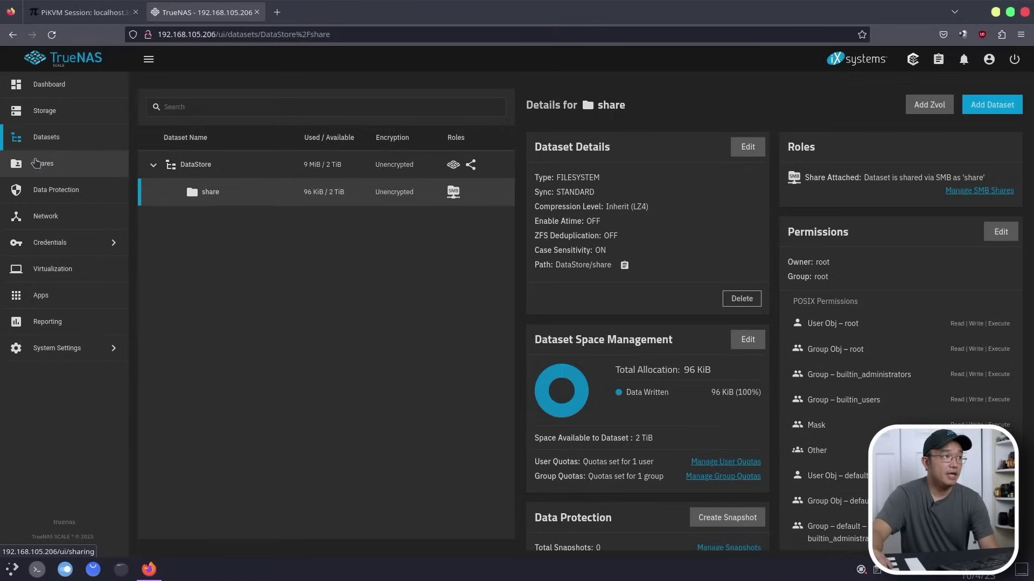
Add an NFS share with path /mnt/DataStore/share and enable the NFS service
click(41, 164)
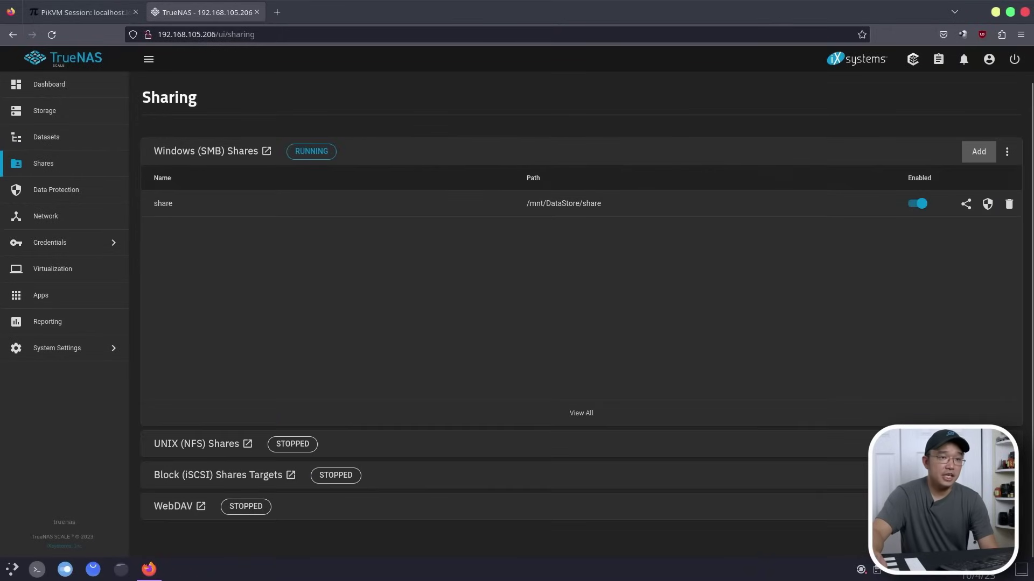
click(979, 444)
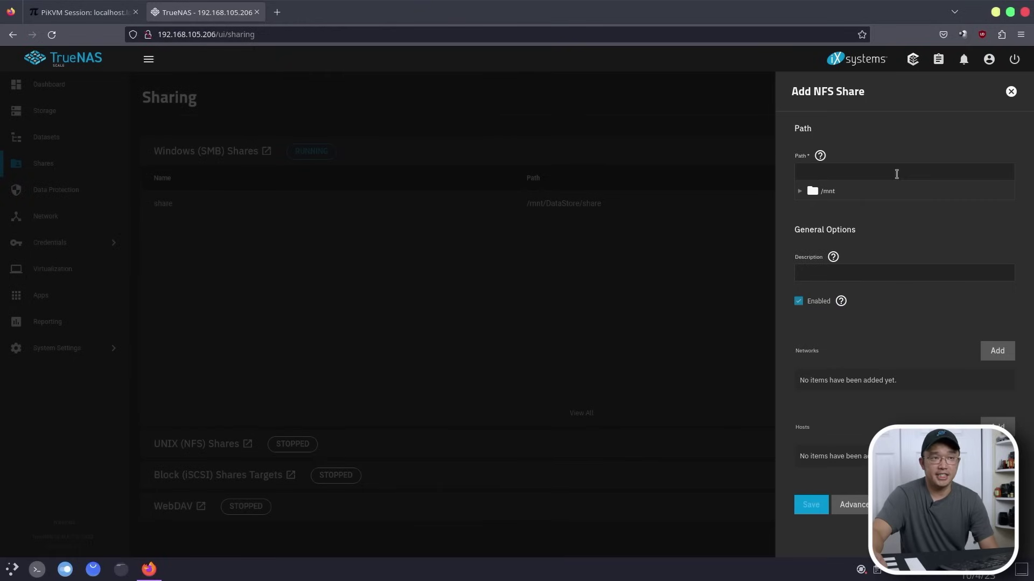
click(824, 193)
click(800, 191)
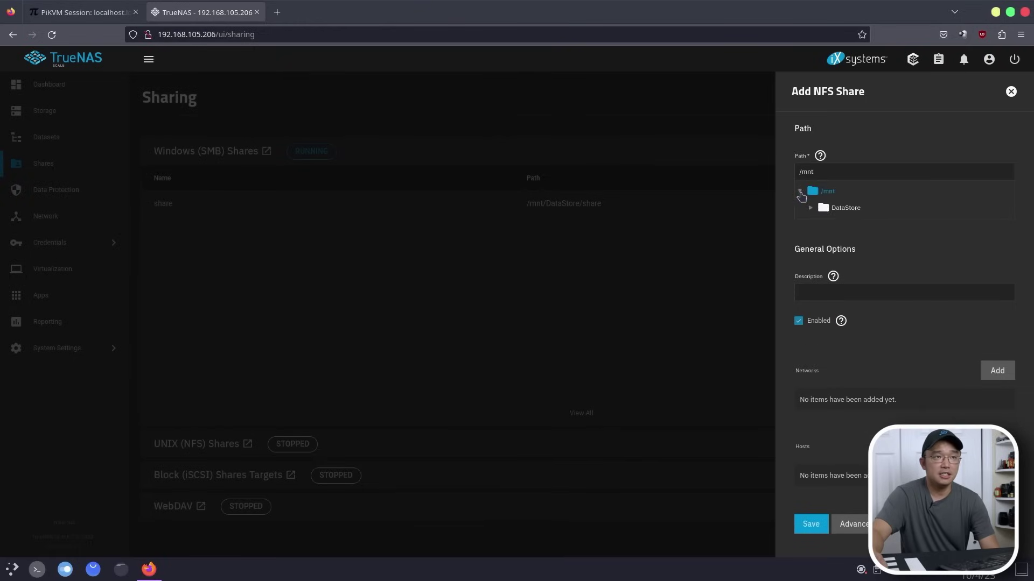
click(818, 210)
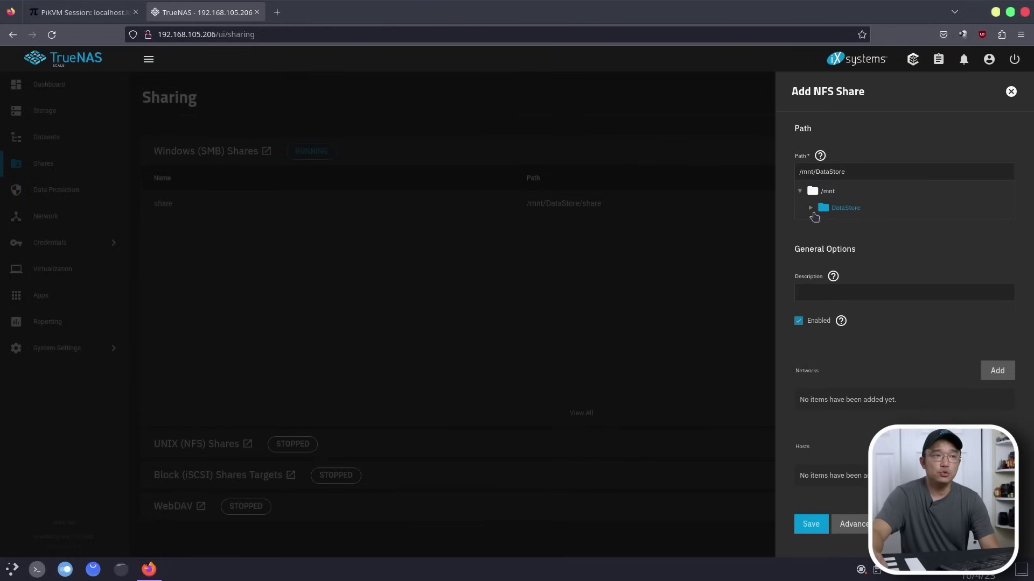
click(811, 210)
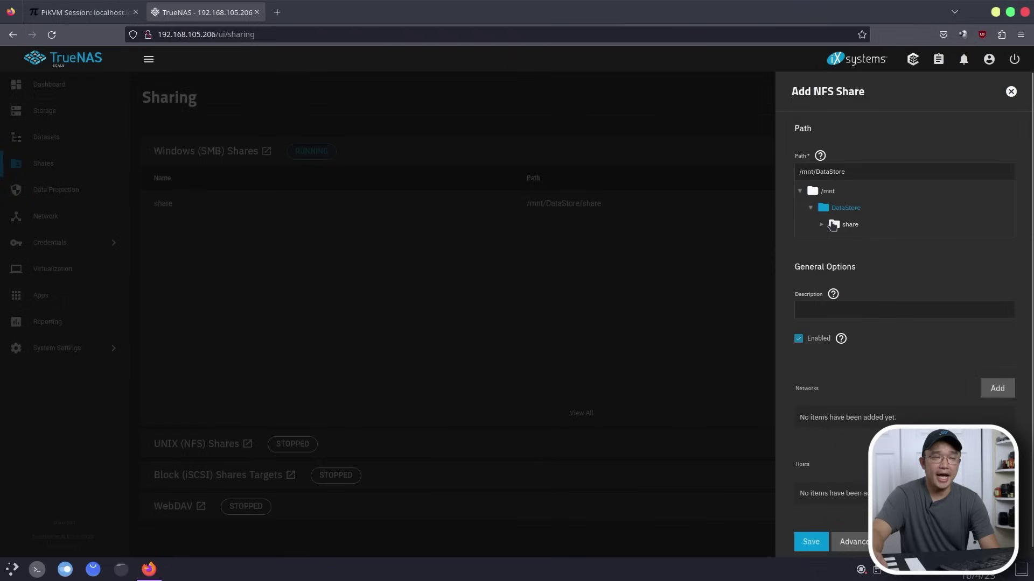
click(833, 225)
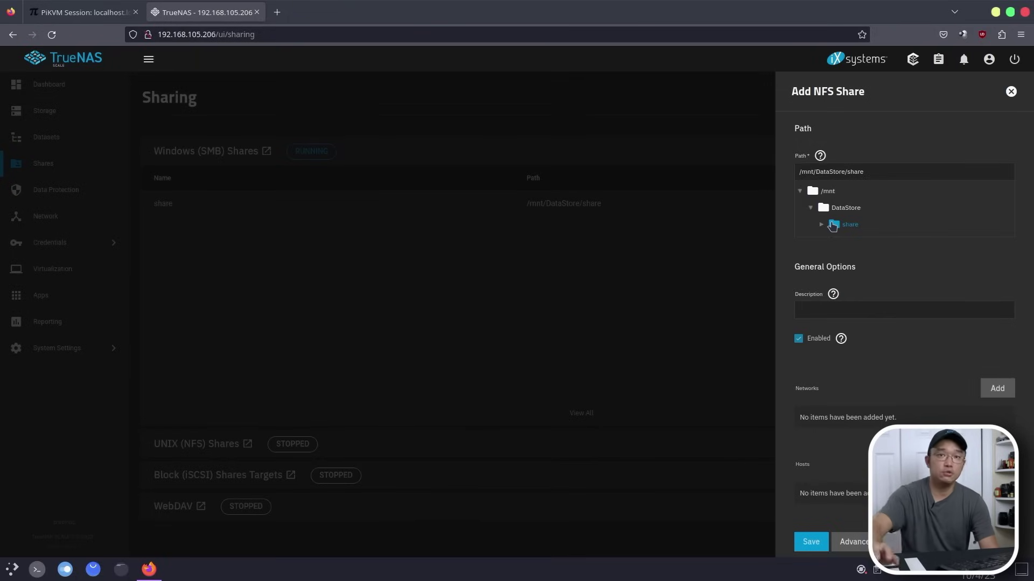
scroll(848, 327, down, 1)
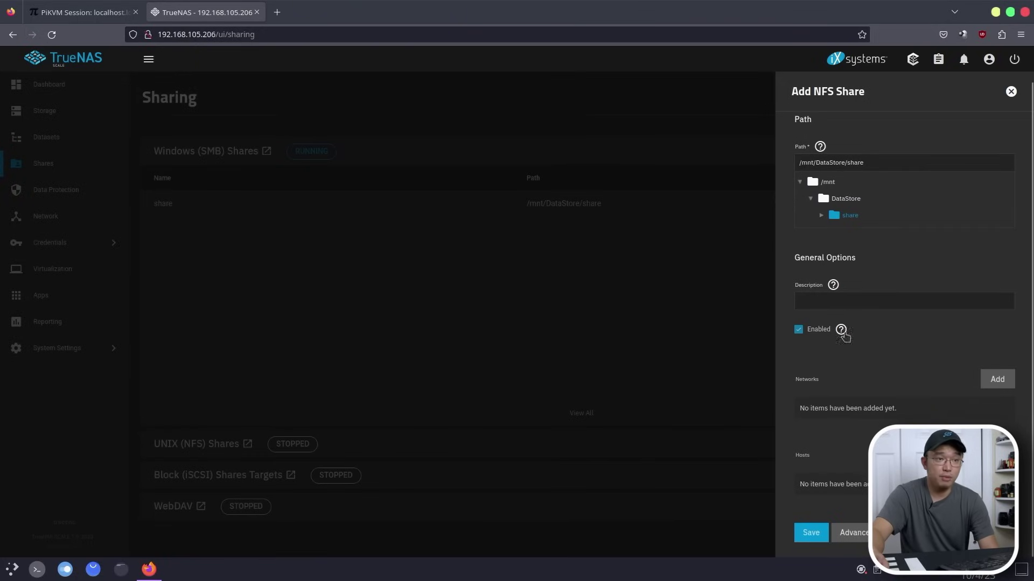
click(819, 531)
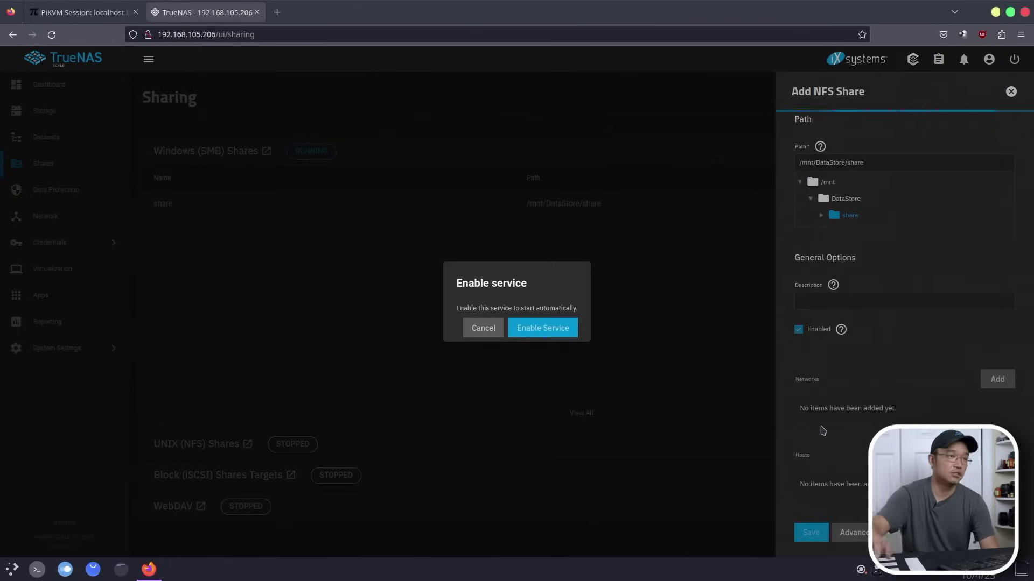
click(543, 328)
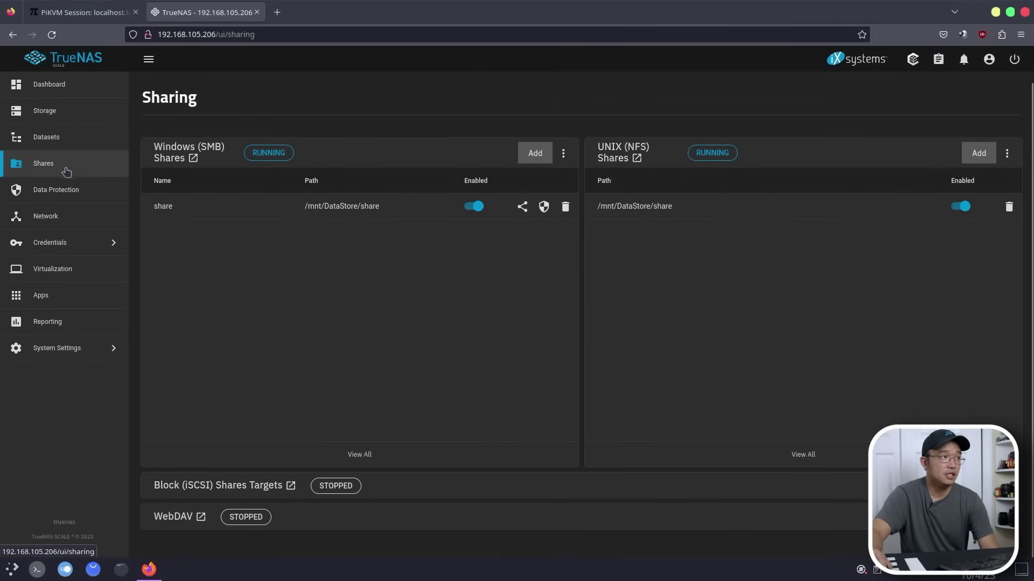
click(75, 190)
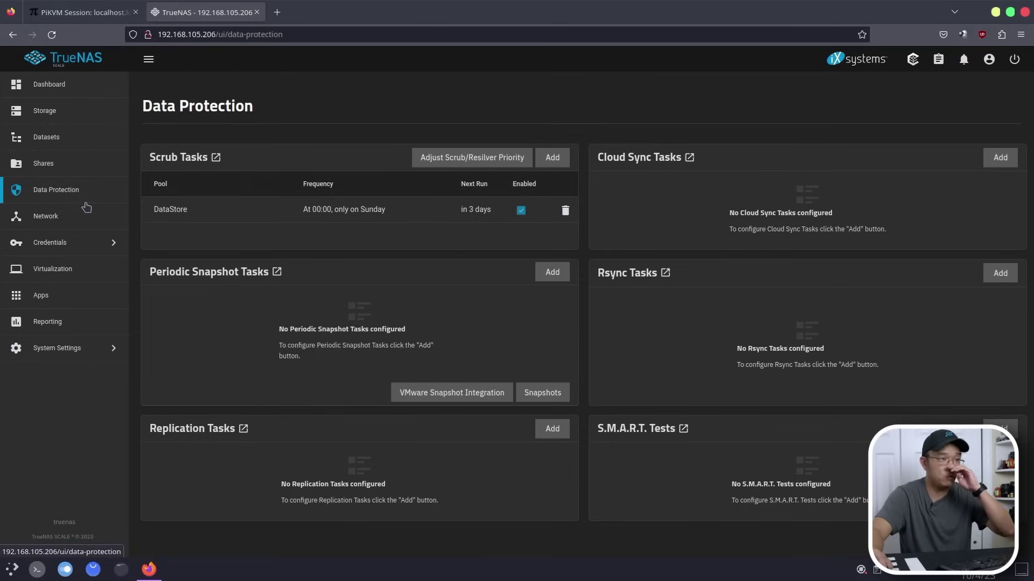
Open the Network page to review interfaces enp2s0 and enx486f73745043
click(60, 216)
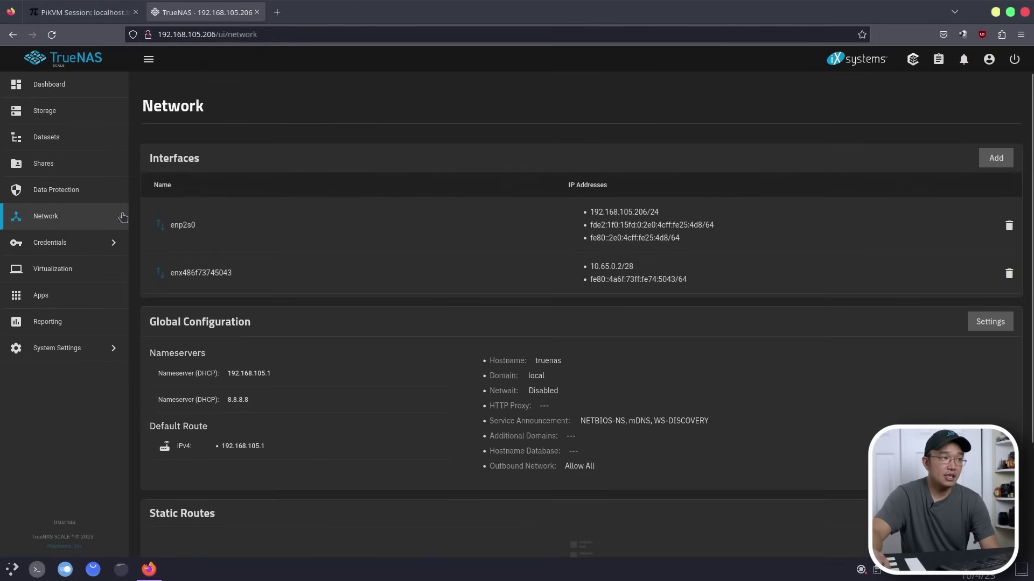
scroll(556, 357, down, 3)
scroll(557, 360, up, 3)
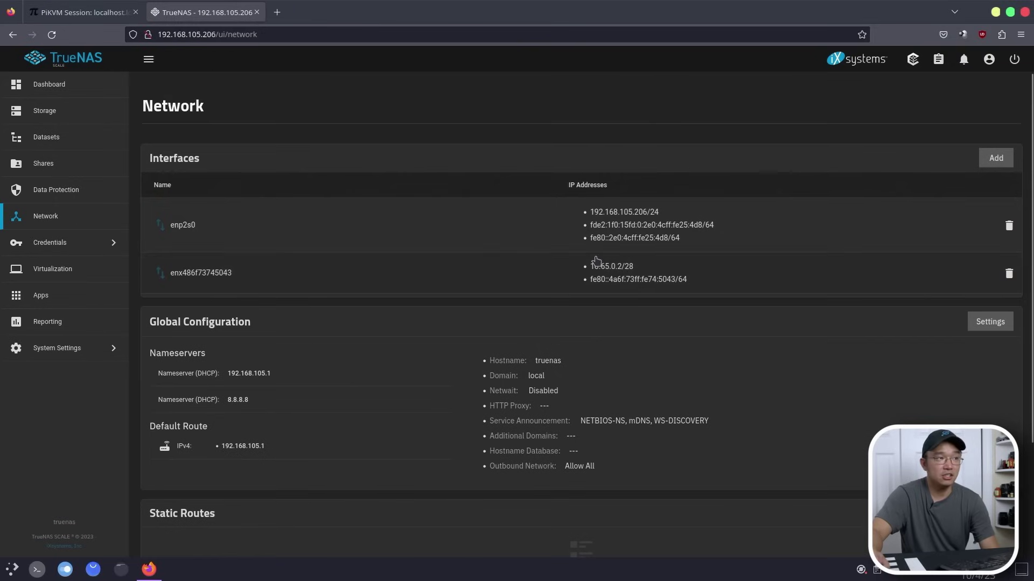
Add a new local user, entering its full name and the same password twice
click(62, 245)
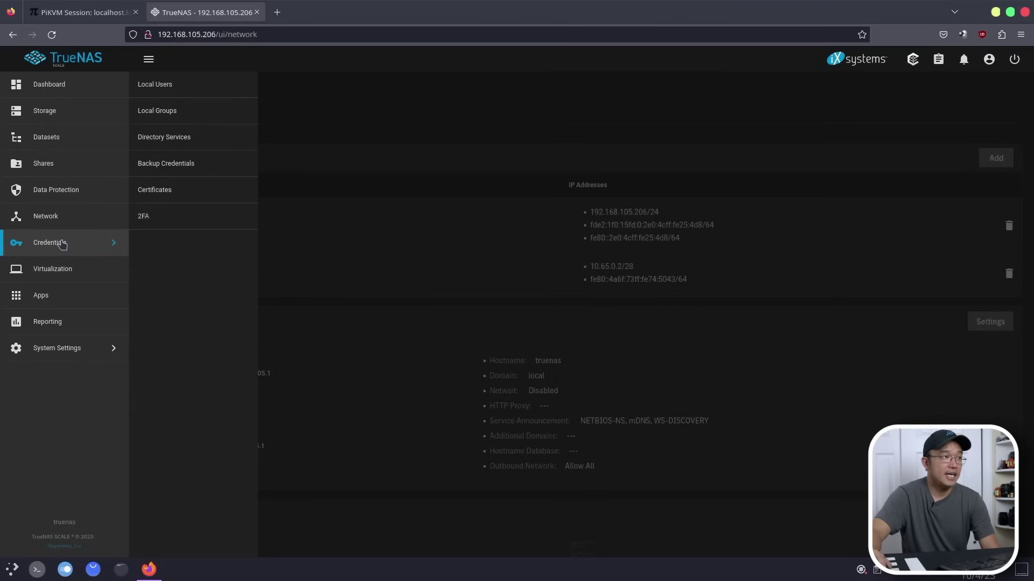
click(157, 96)
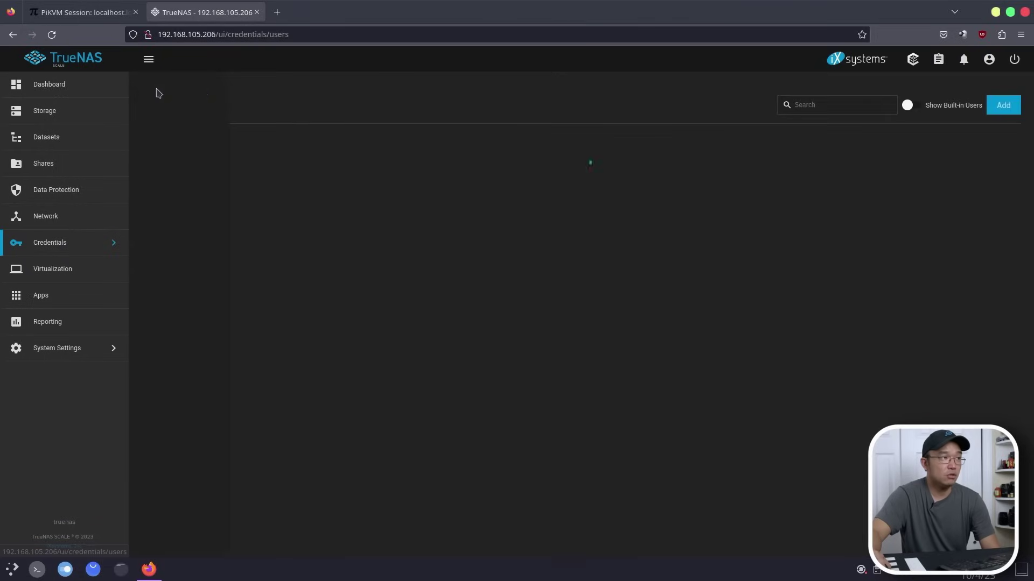
click(1002, 108)
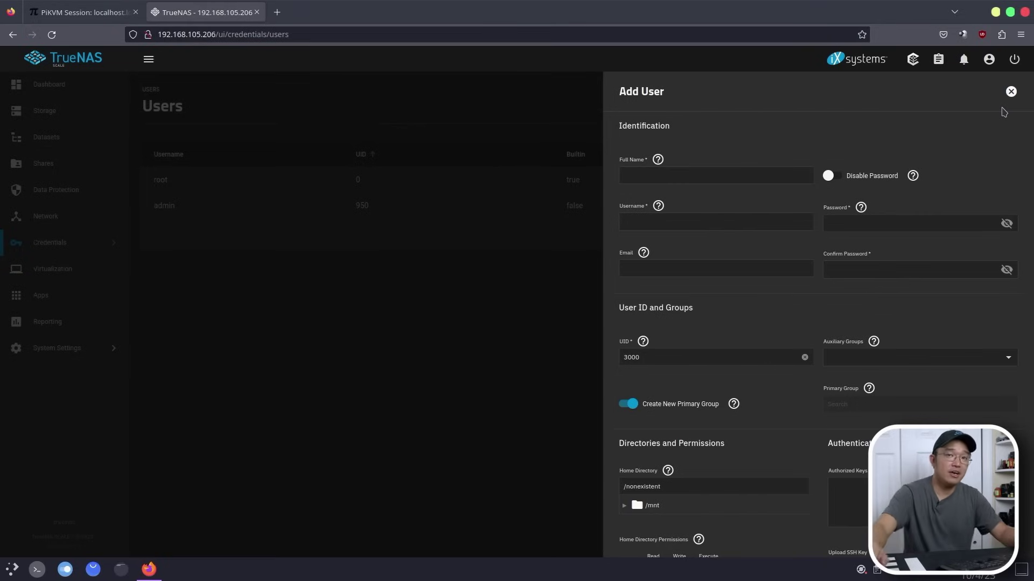
click(738, 172)
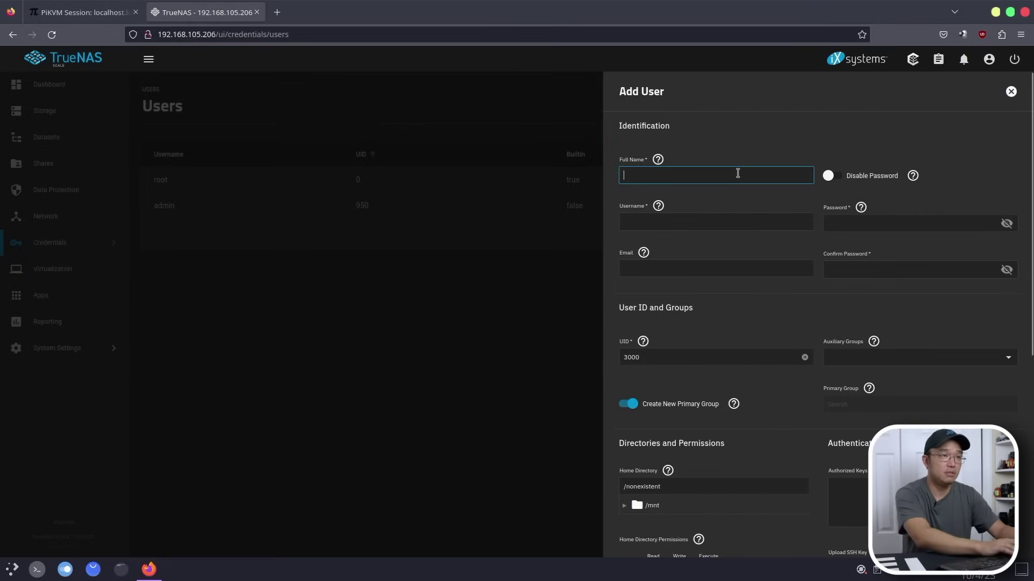
text(don)
click(886, 218)
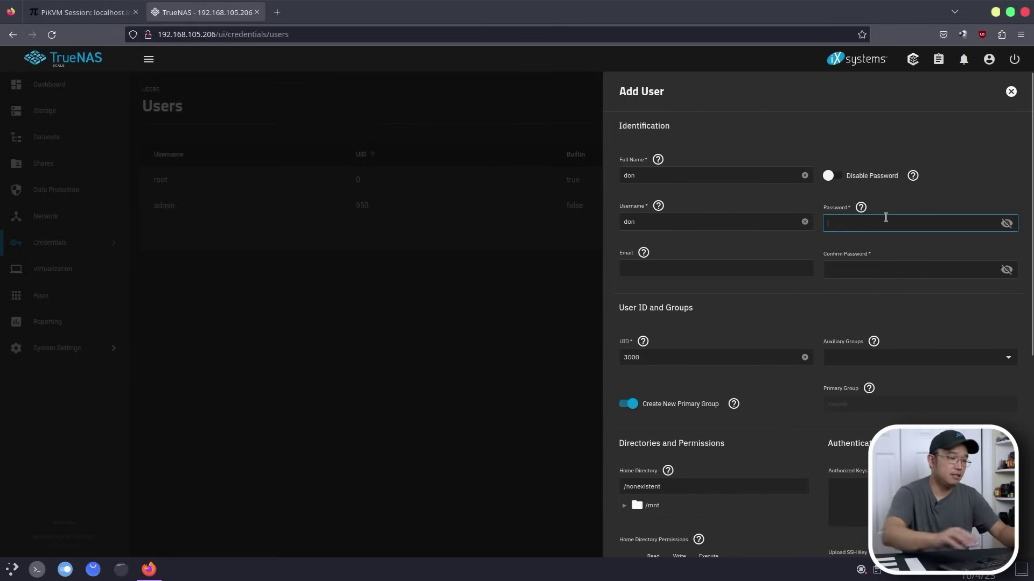
text(••••••)
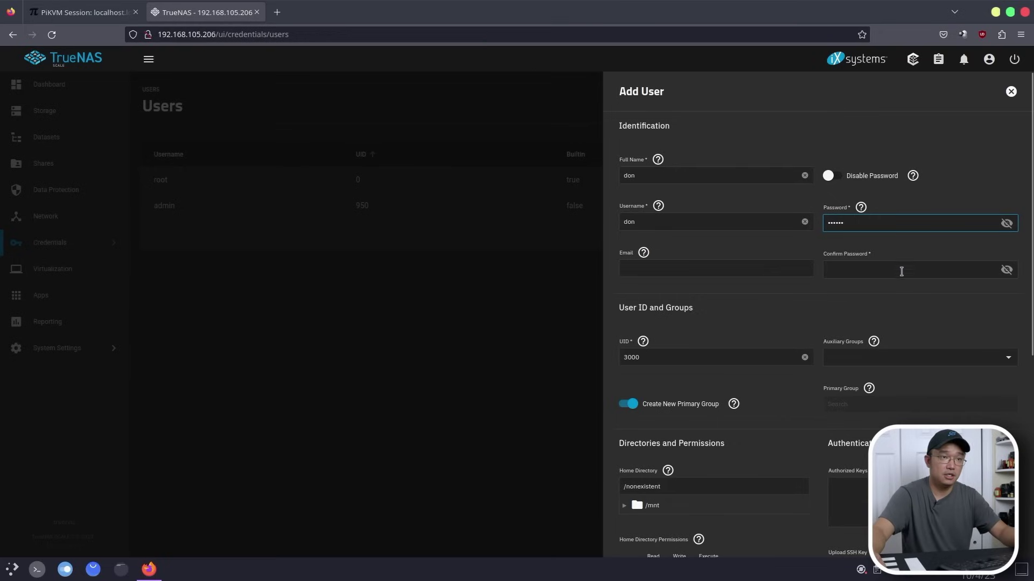
click(901, 271)
text(••••••)
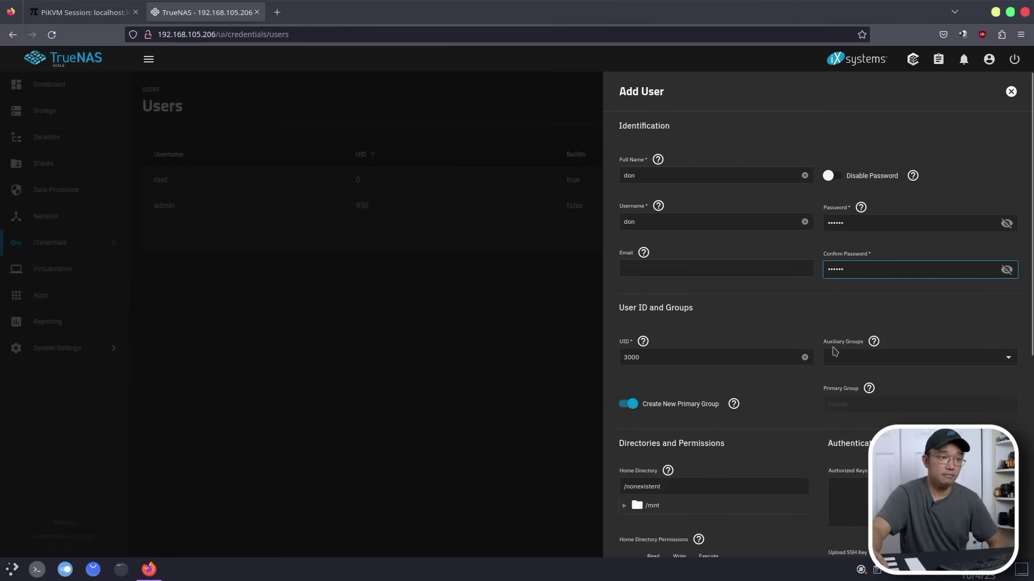
Save the new user account so its own primary group is created with GID 3000
scroll(833, 351, down, 3)
scroll(767, 377, down, 3)
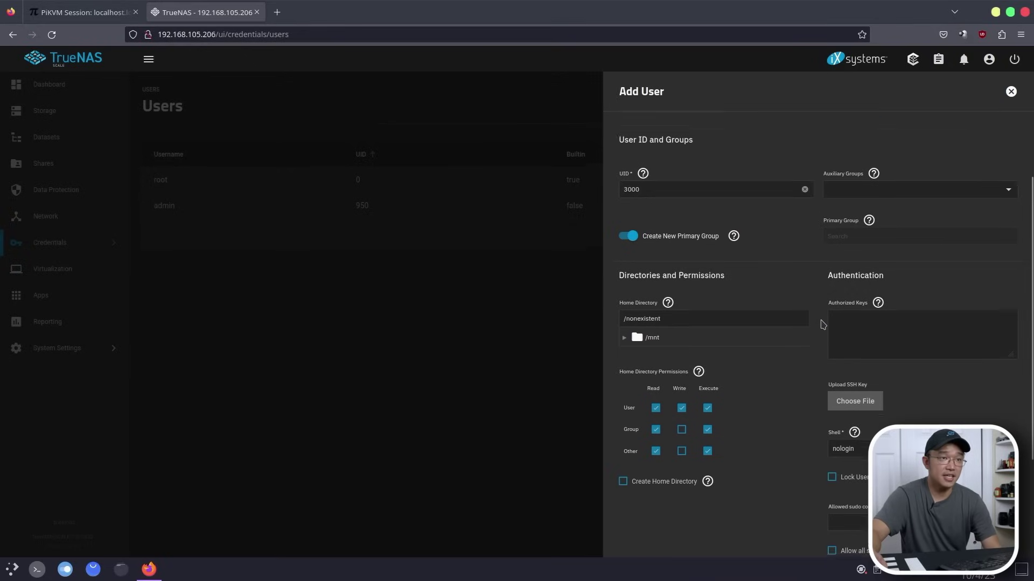
scroll(822, 325, up, 2)
scroll(822, 325, down, 2)
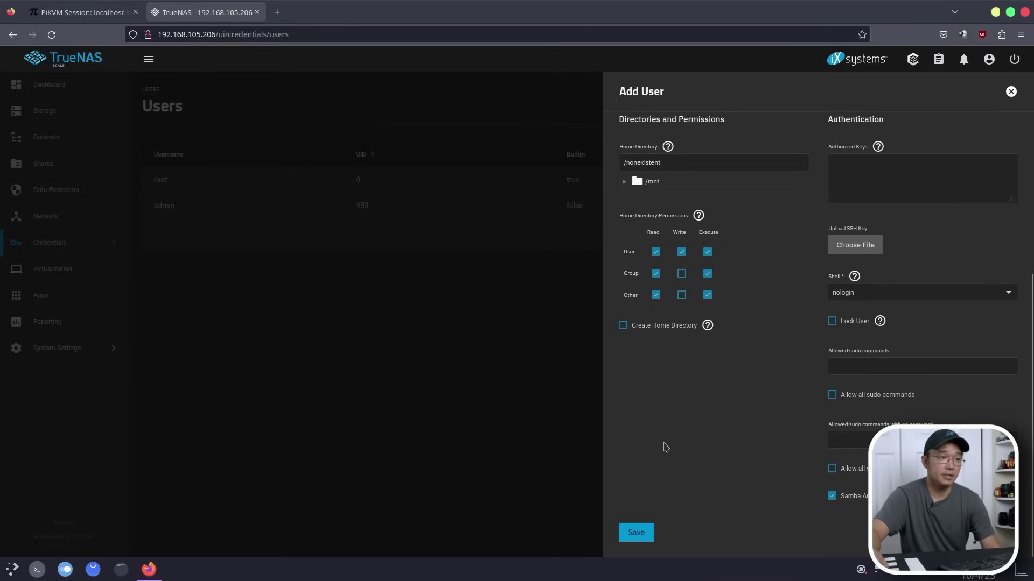
click(635, 533)
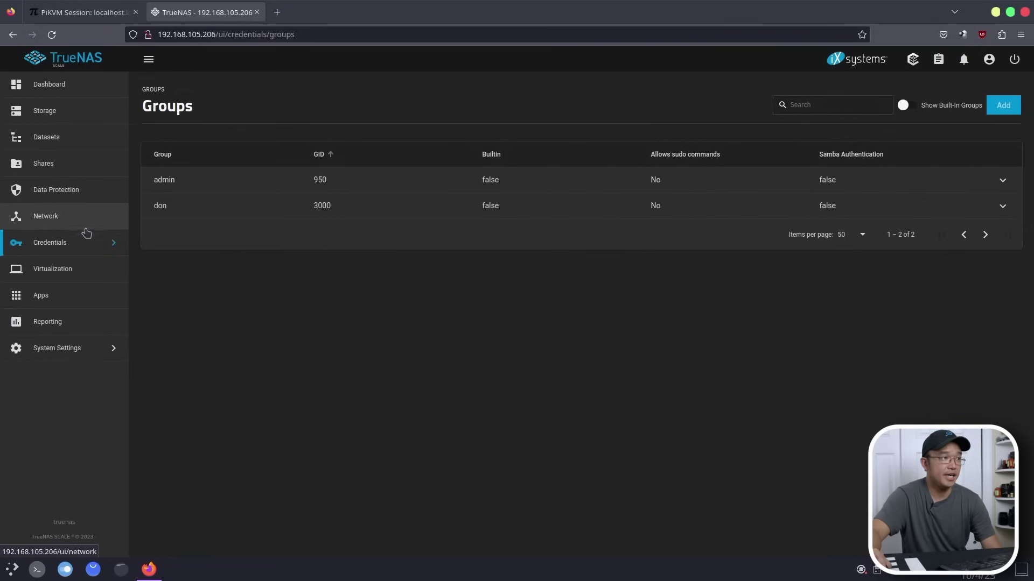
click(83, 244)
click(73, 247)
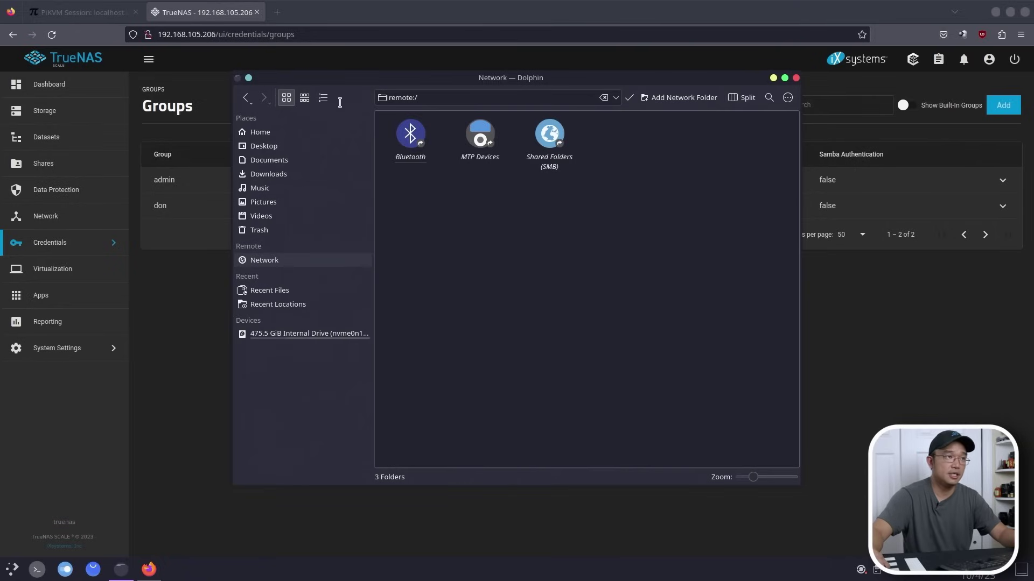
Connect Dolphin to the TrueNAS SMB server at smb://192.168.105.206
key(Escape)
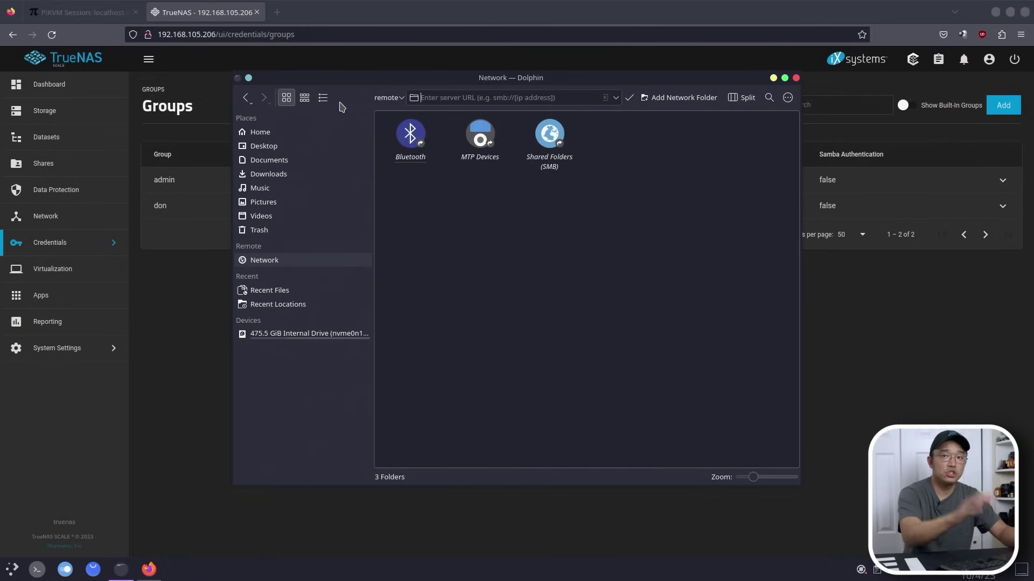
text(\\192)
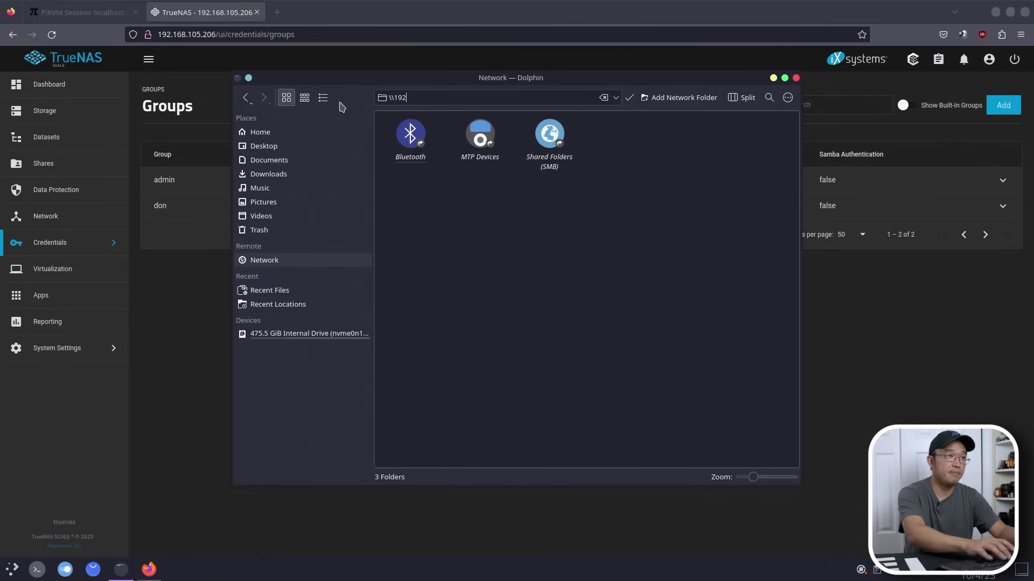
key(BackSpace)
key(BackSpace)
text(smb://)
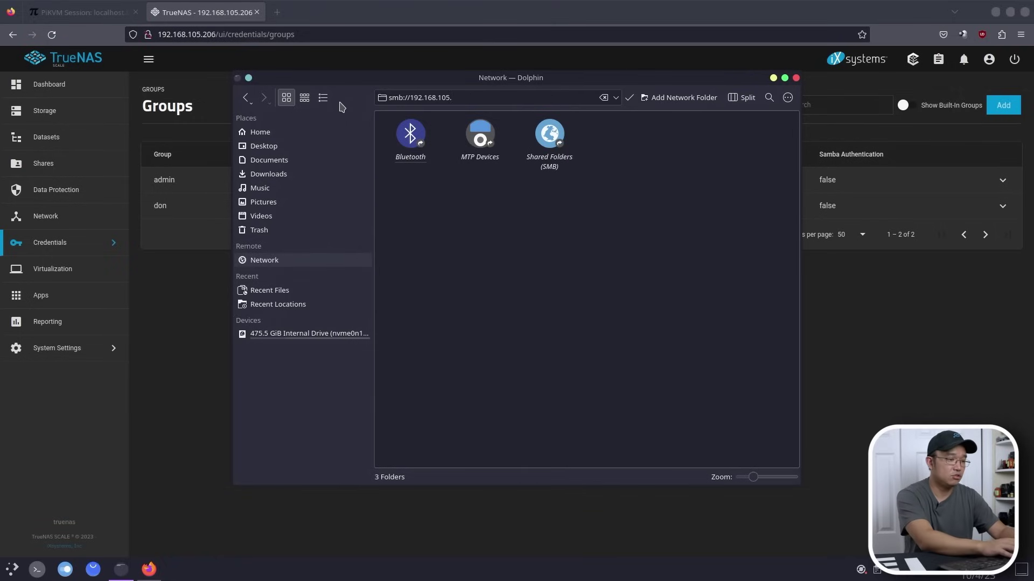
text(192.168.105.206)
key(Return)
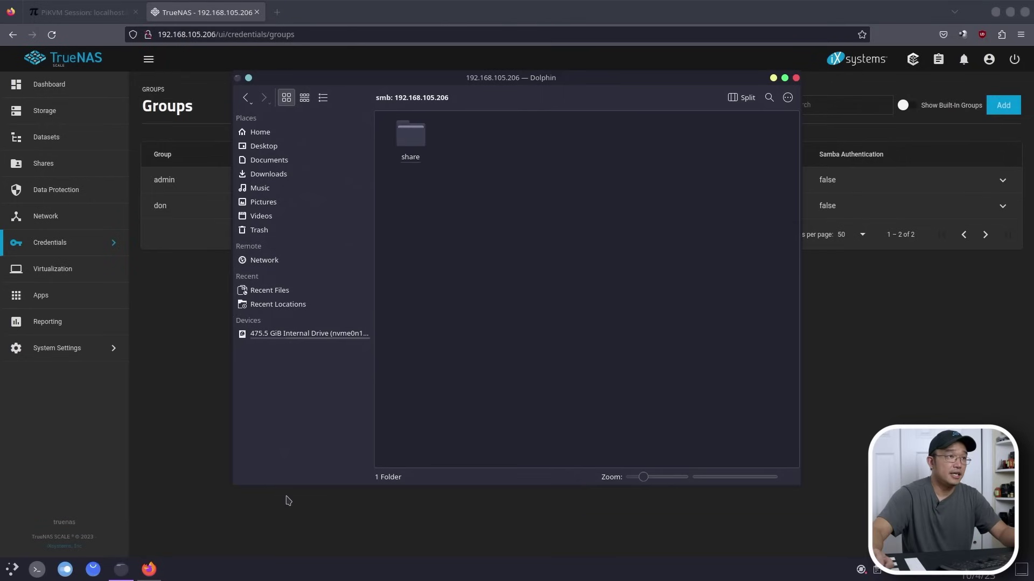
Create a new Text File.txt in the share, then show TrueNAS's Virtual Machines page
click(427, 152)
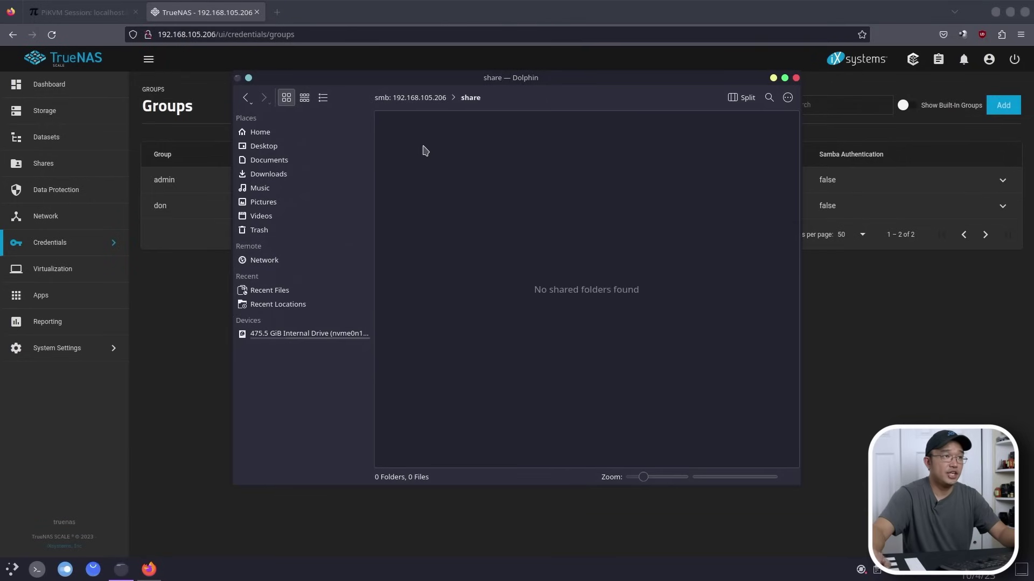
right_click(544, 183)
mouse_move(611, 194)
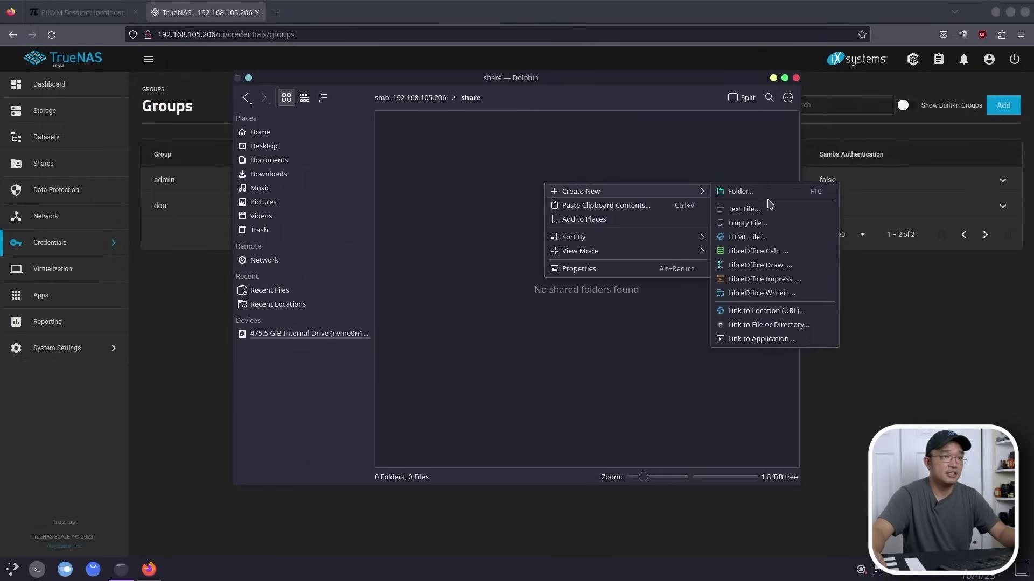
click(740, 209)
click(572, 307)
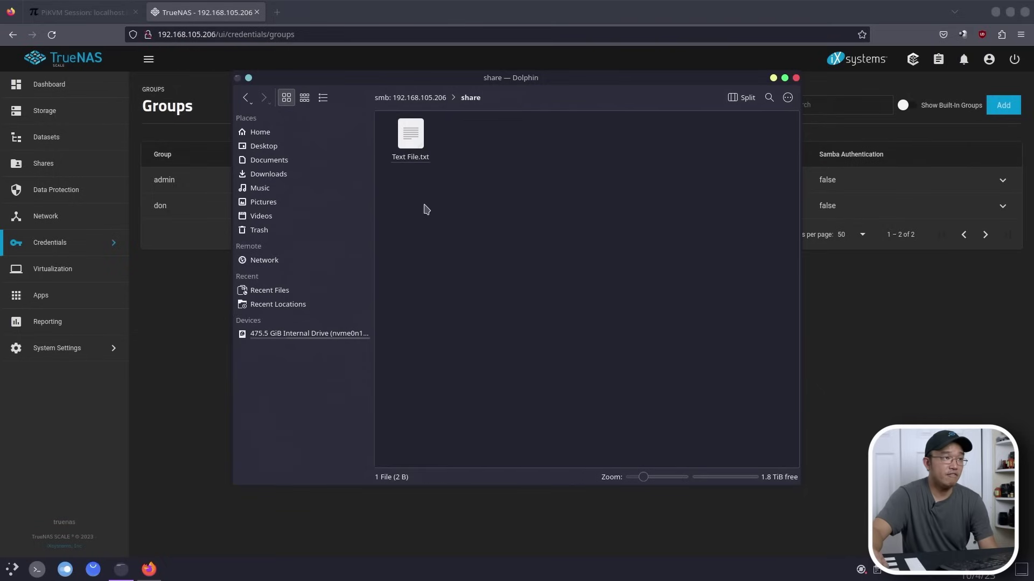
click(876, 332)
click(76, 272)
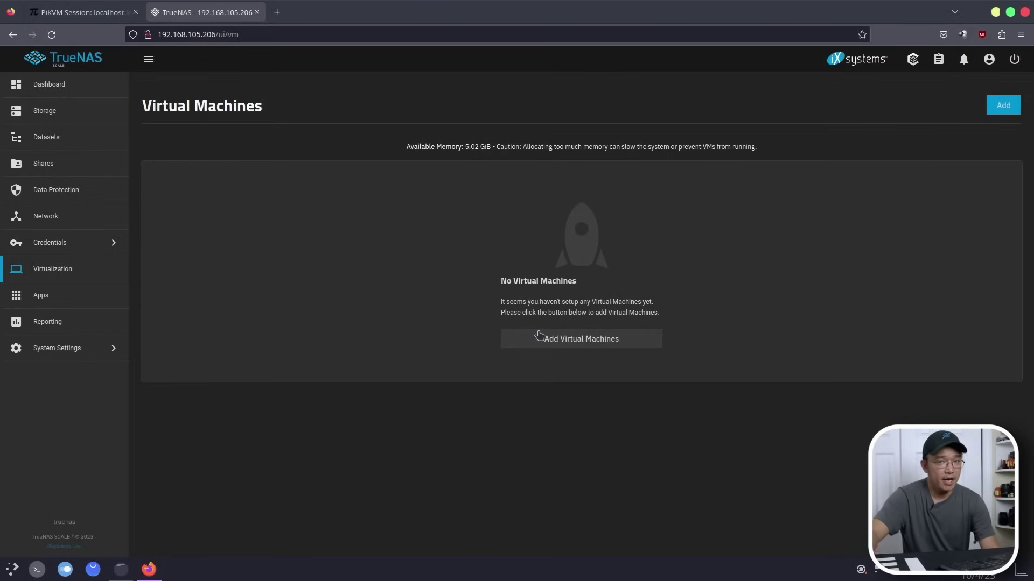
Go to the TrueNAS Apps page, which prompts for a pool to use for Apps
click(35, 294)
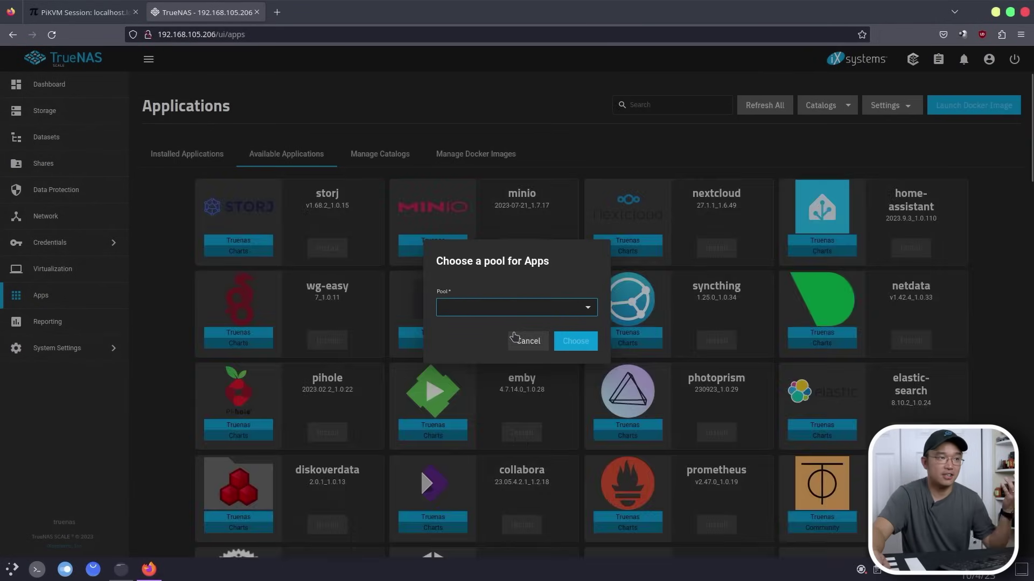
Choose DataStore as the pool for Apps
click(529, 315)
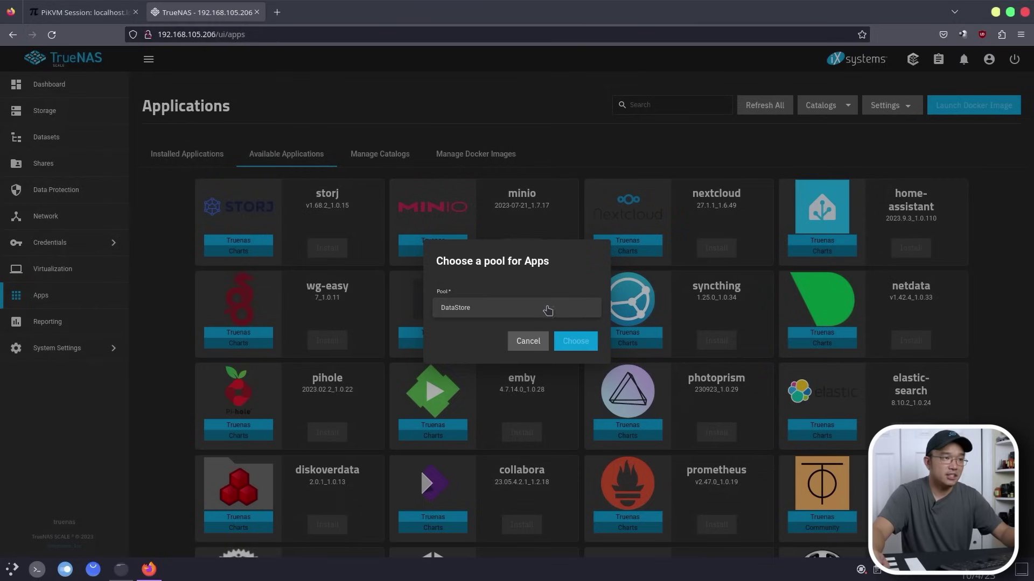
click(470, 310)
click(575, 342)
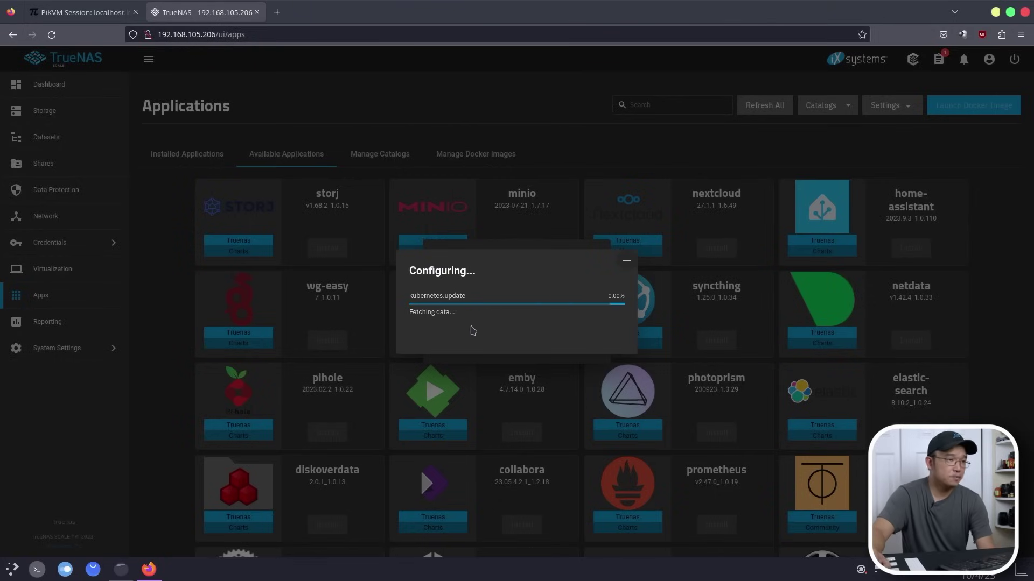
scroll(627, 309, down, 15)
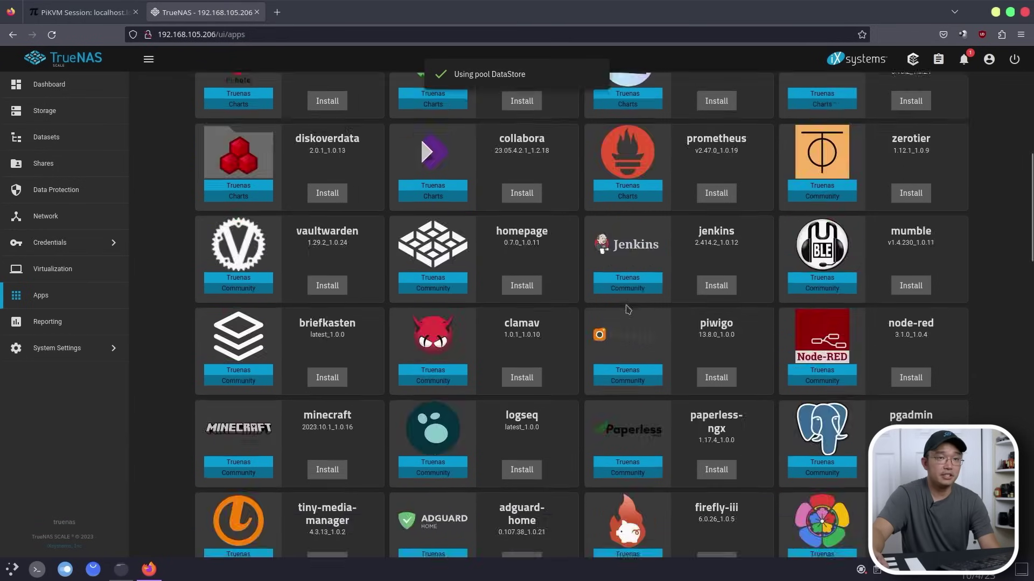
scroll(626, 309, up, 5)
scroll(626, 309, down, 5)
scroll(626, 309, up, 15)
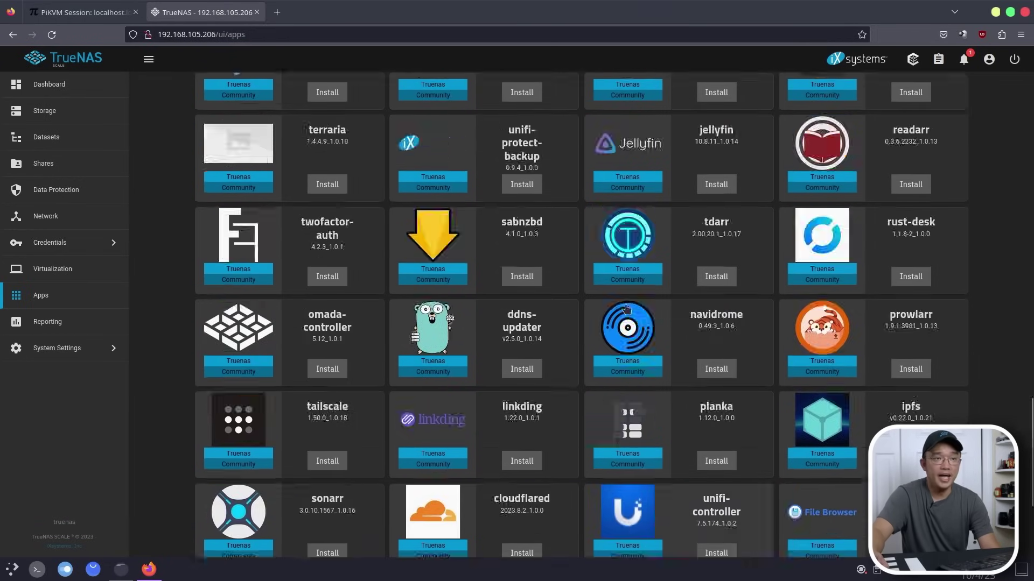
scroll(626, 309, down, 20)
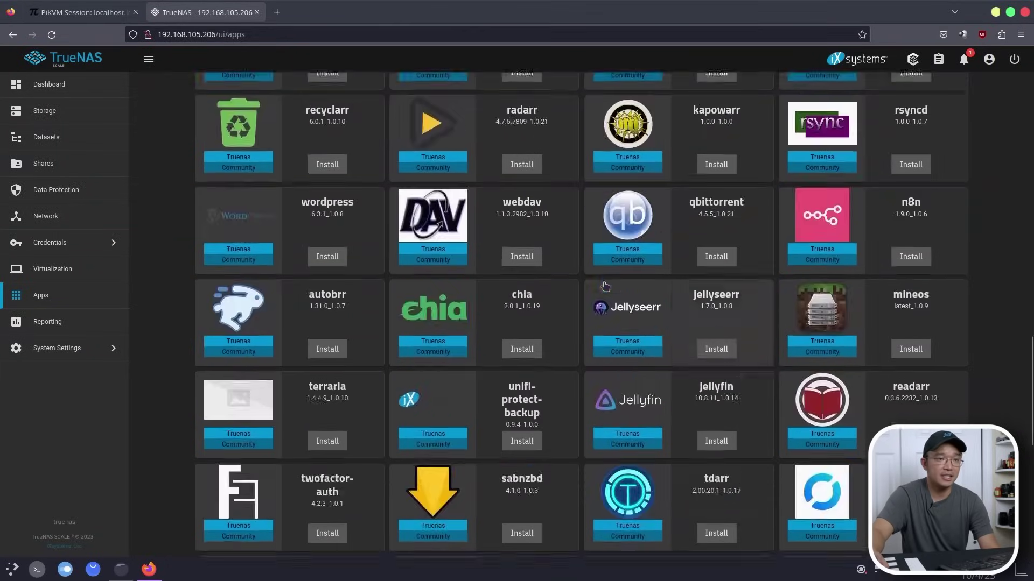
scroll(605, 286, up, 20)
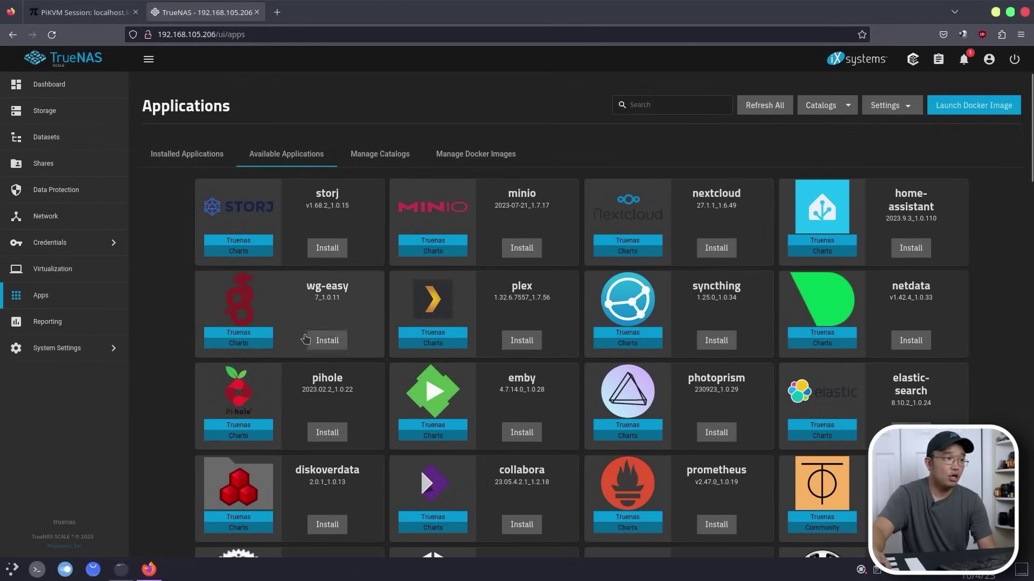
scroll(665, 360, down, 5)
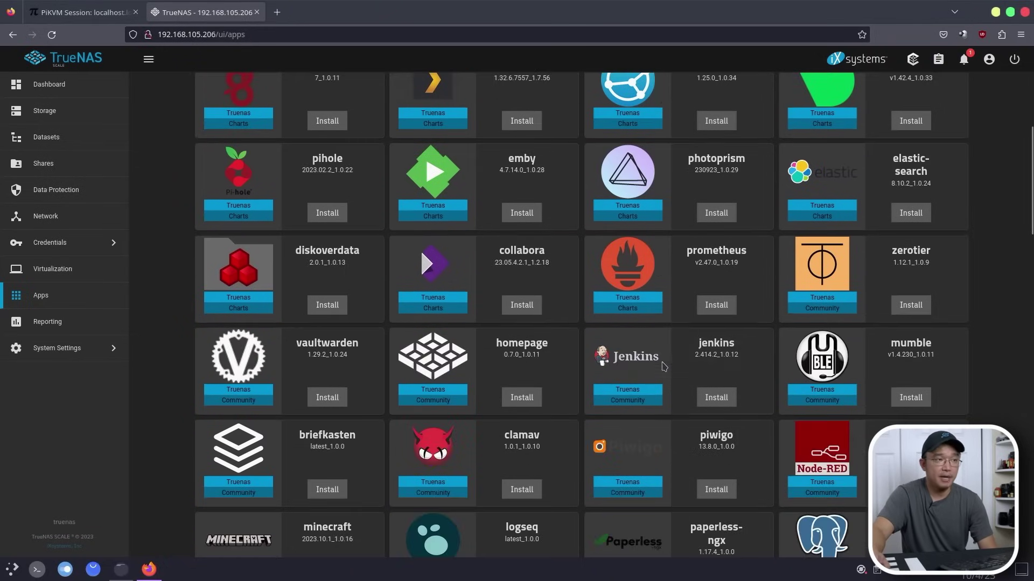
scroll(700, 393, up, 5)
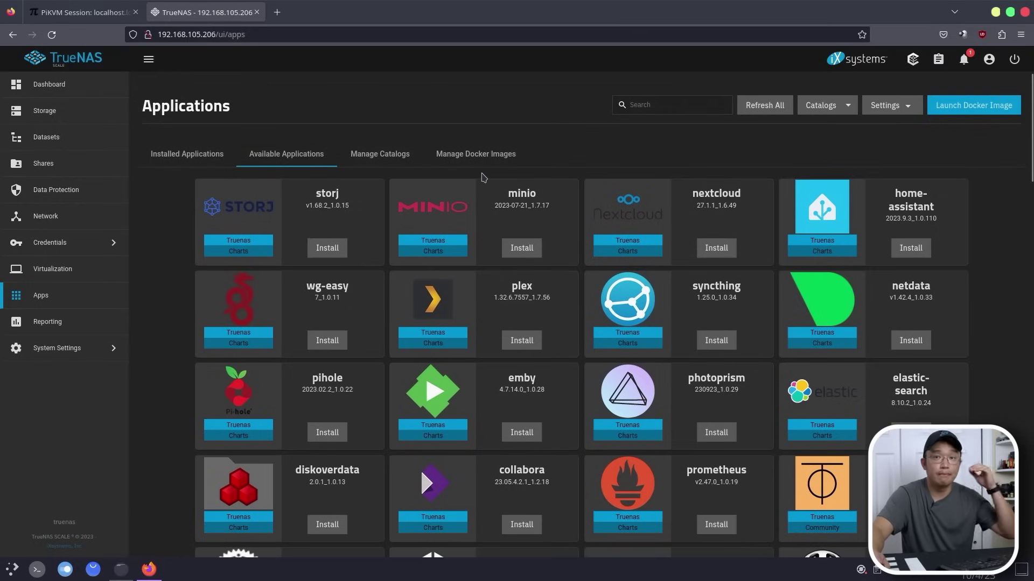
click(399, 156)
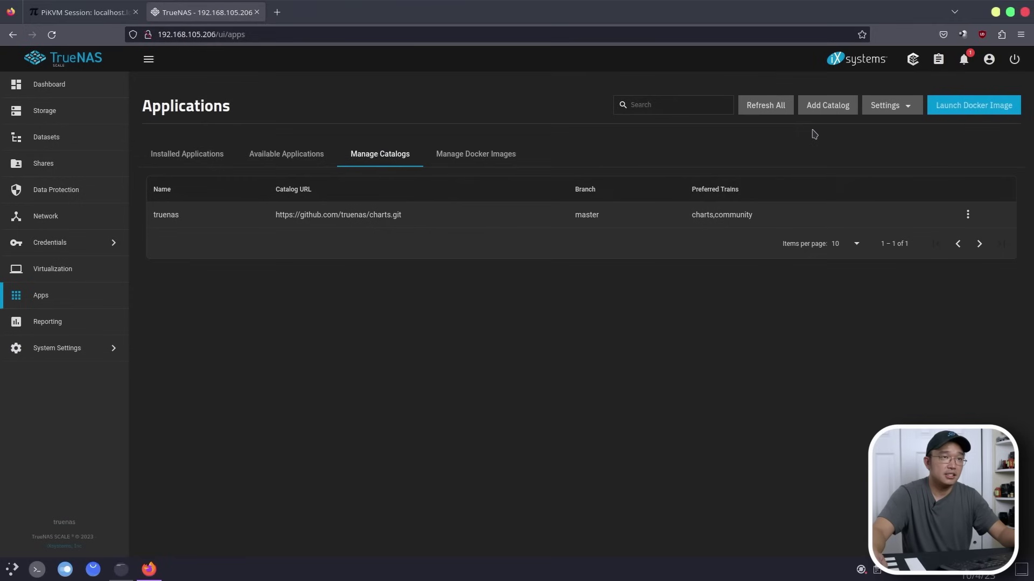
click(847, 114)
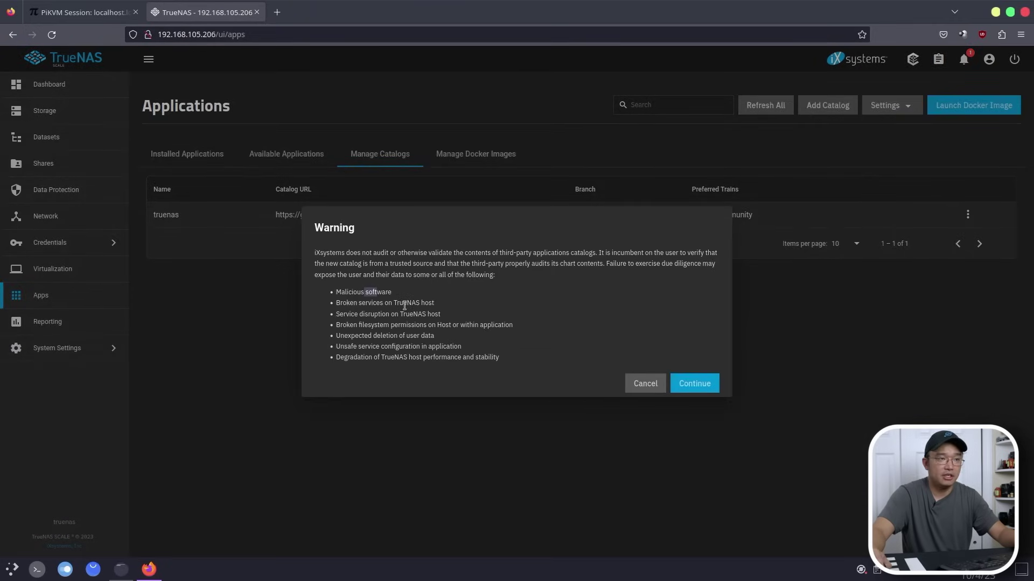
click(690, 384)
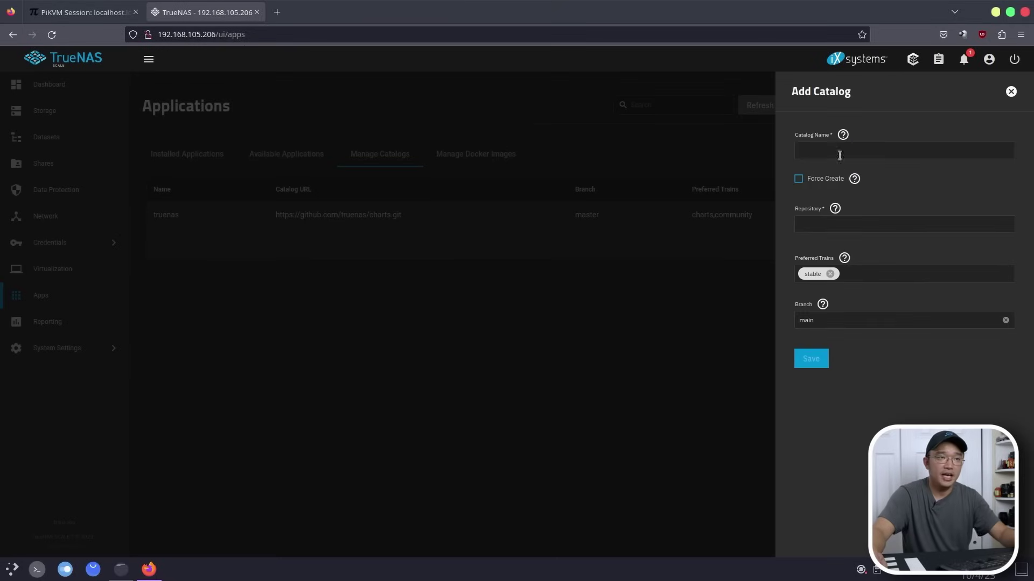
click(849, 150)
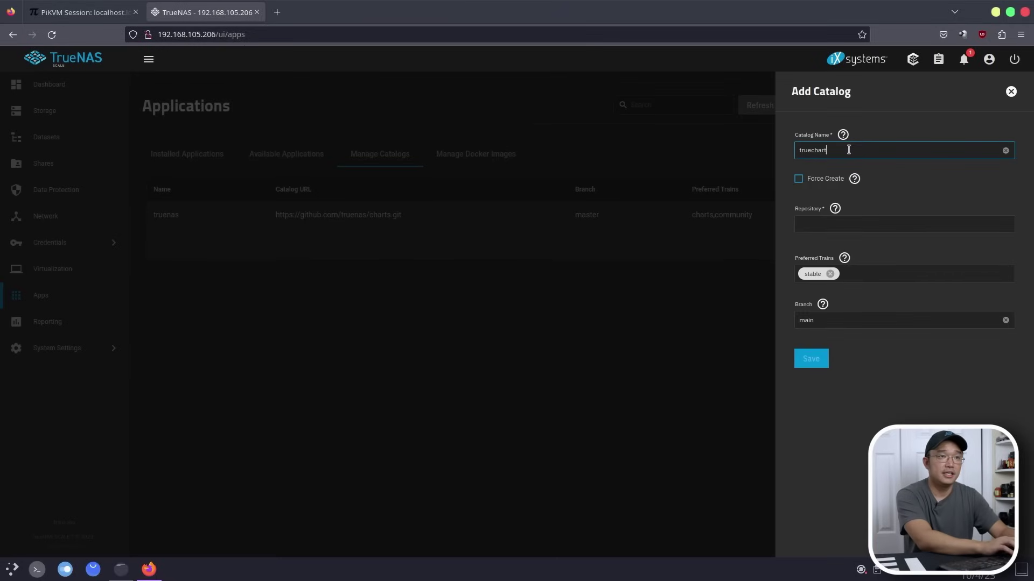
key(Tab)
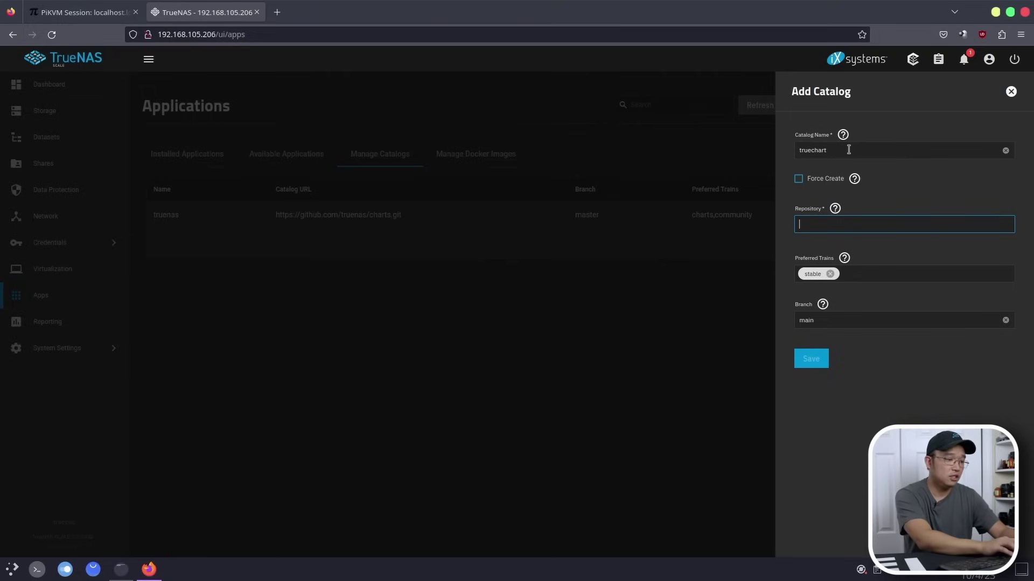
text(https://github.com/truecharts/)
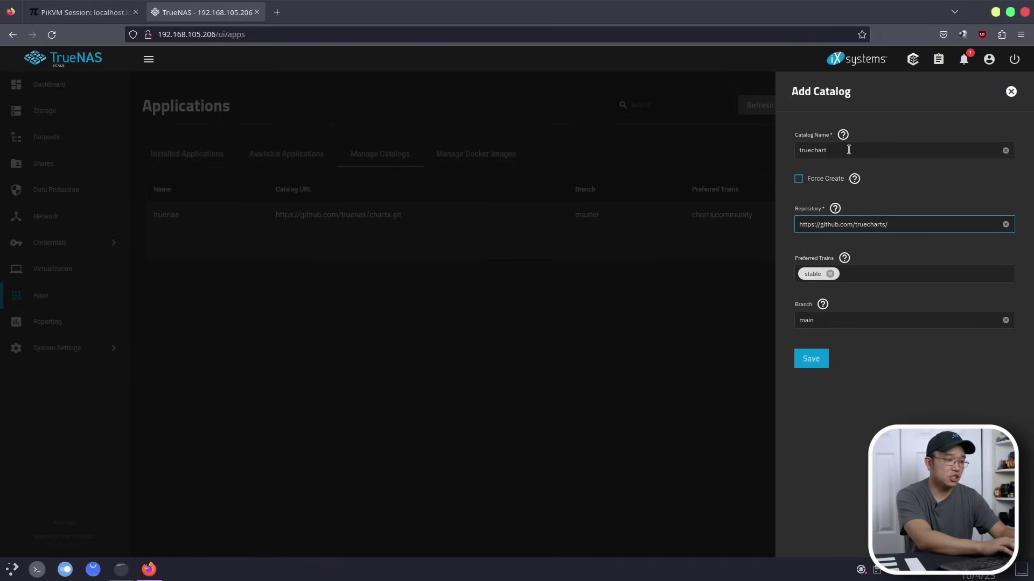
text(log)
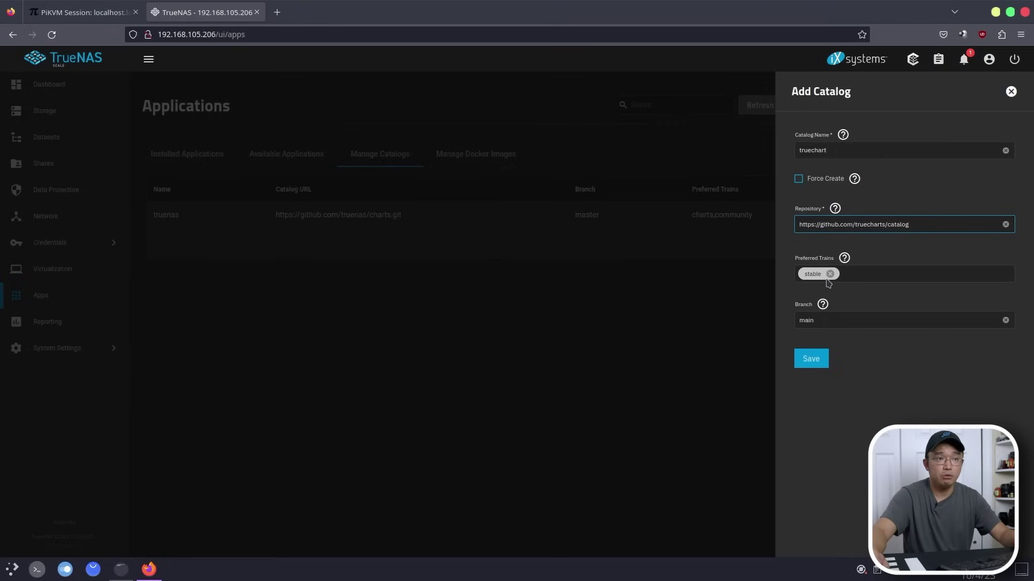
click(815, 362)
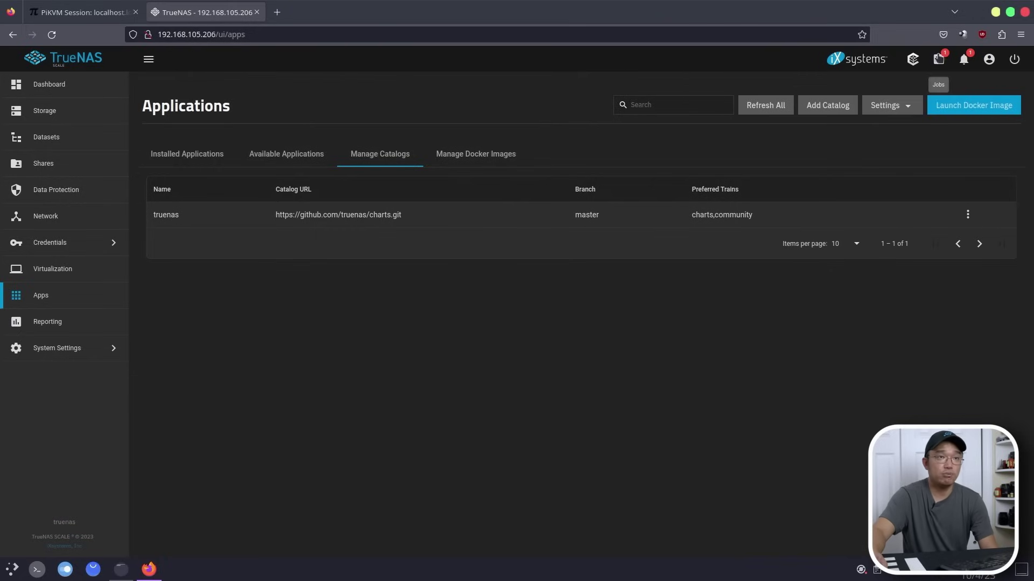
click(938, 59)
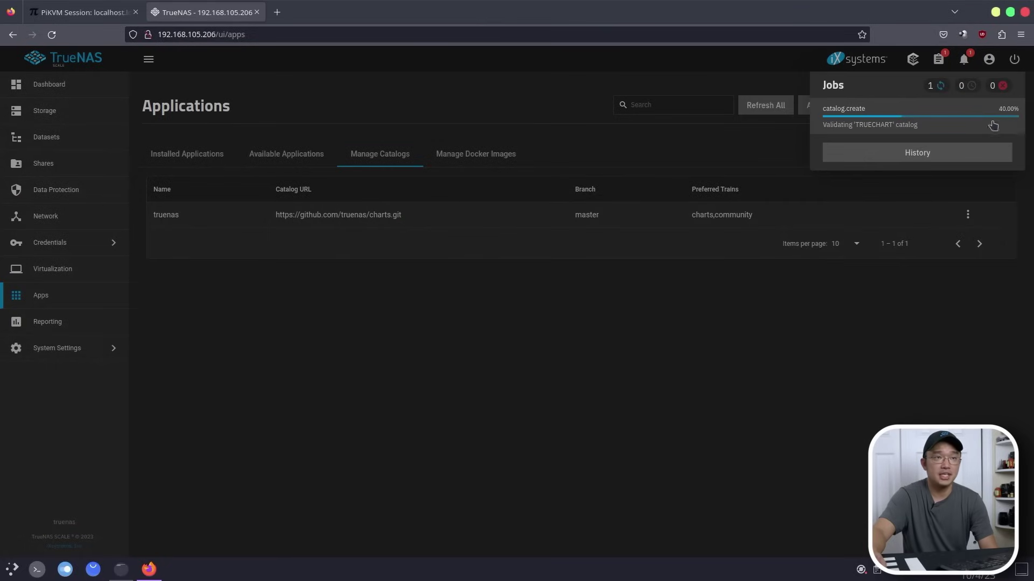
click(761, 159)
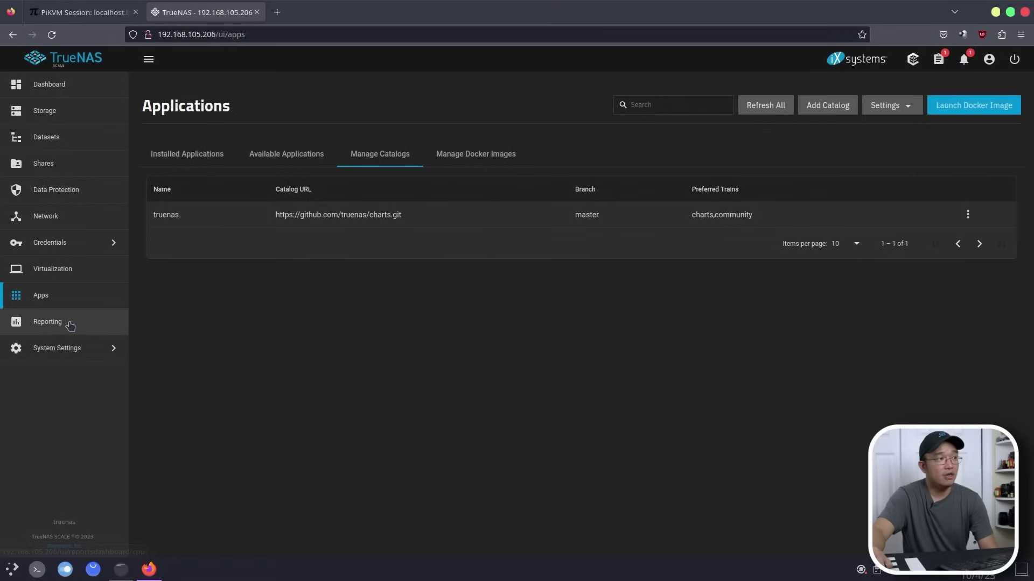
Look through System Settings > Advanced, then return to the Applications page
click(66, 349)
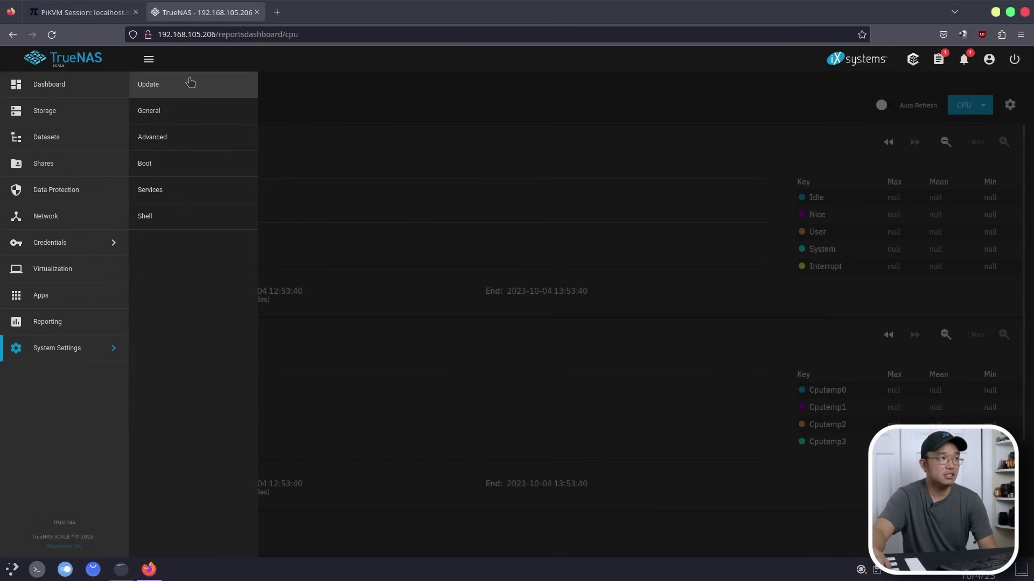
click(191, 134)
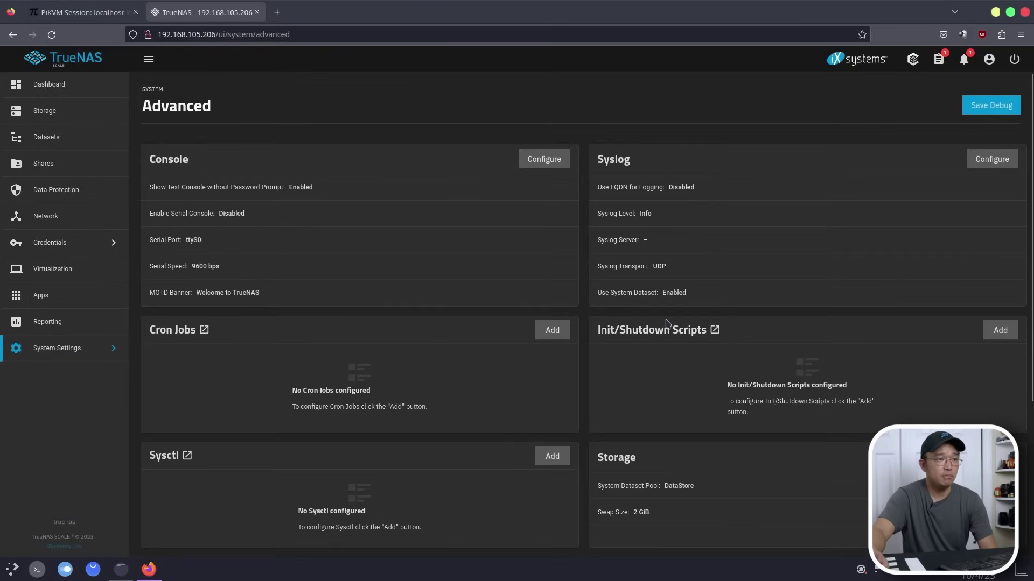
scroll(666, 323, down, 4)
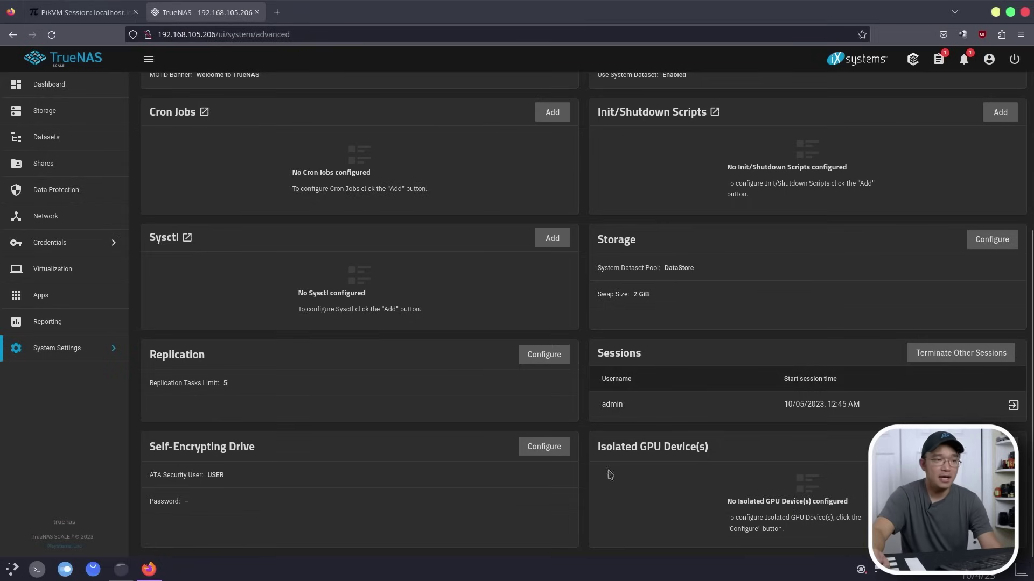
click(41, 295)
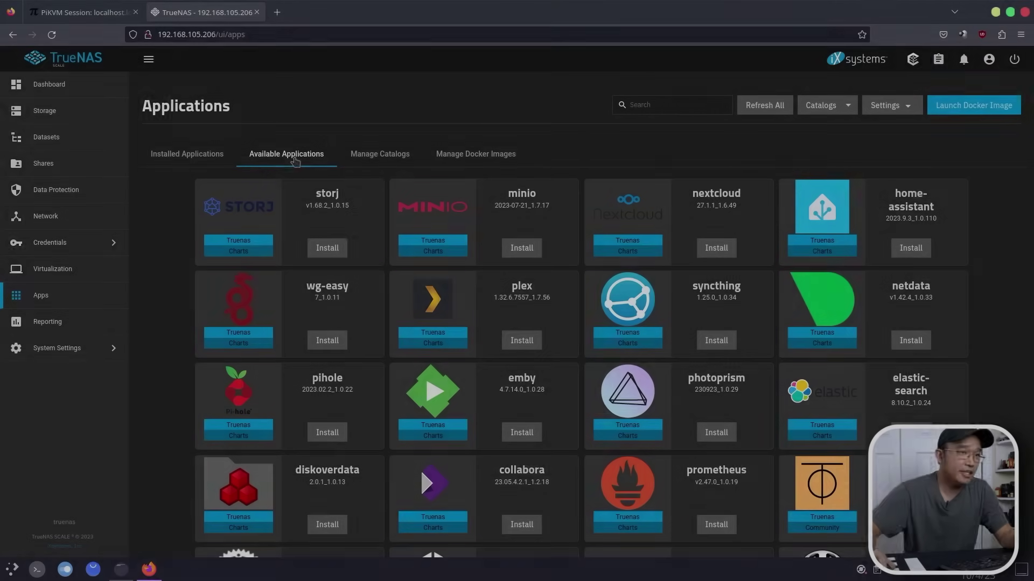
Browse the app grid and search the available apps for 'jellyfin'
scroll(433, 324, down, 20)
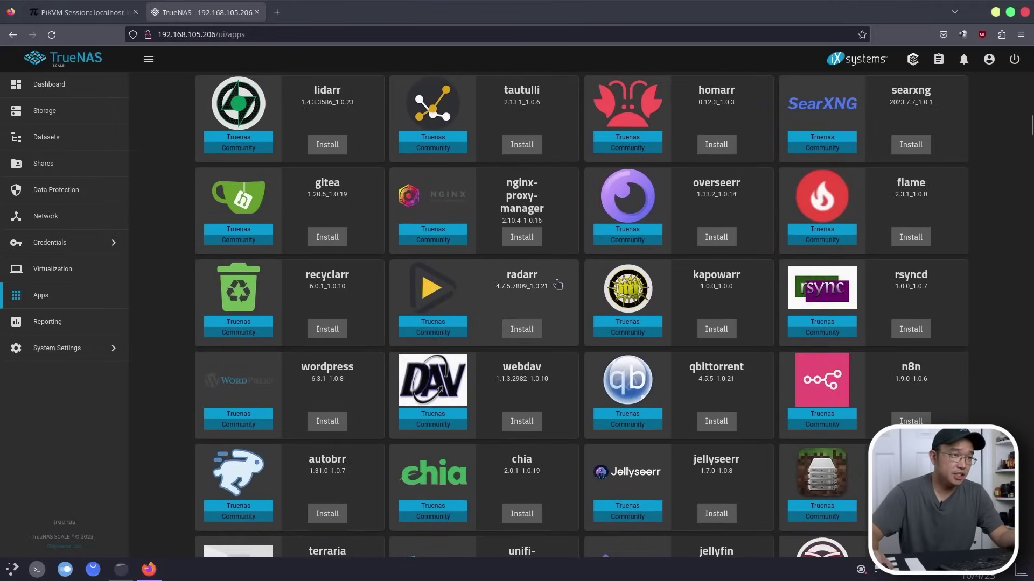
scroll(557, 285, down, 20)
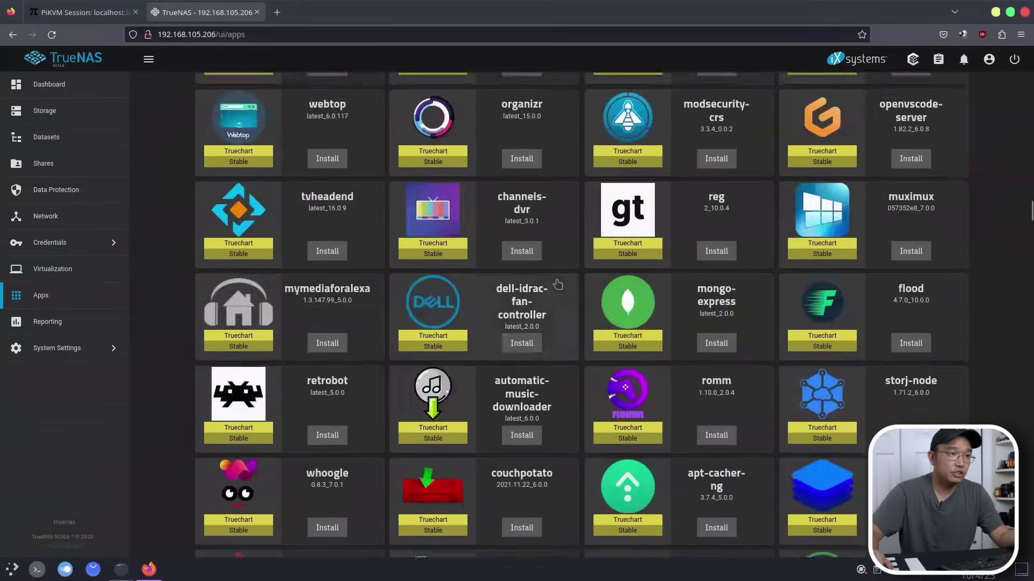
scroll(557, 284, down, 20)
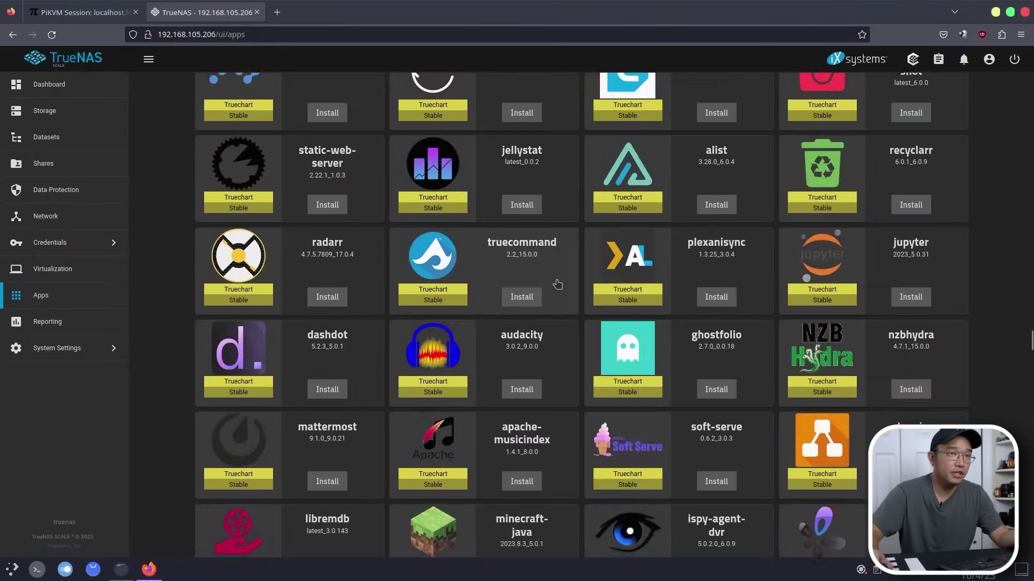
scroll(560, 281, up, 20)
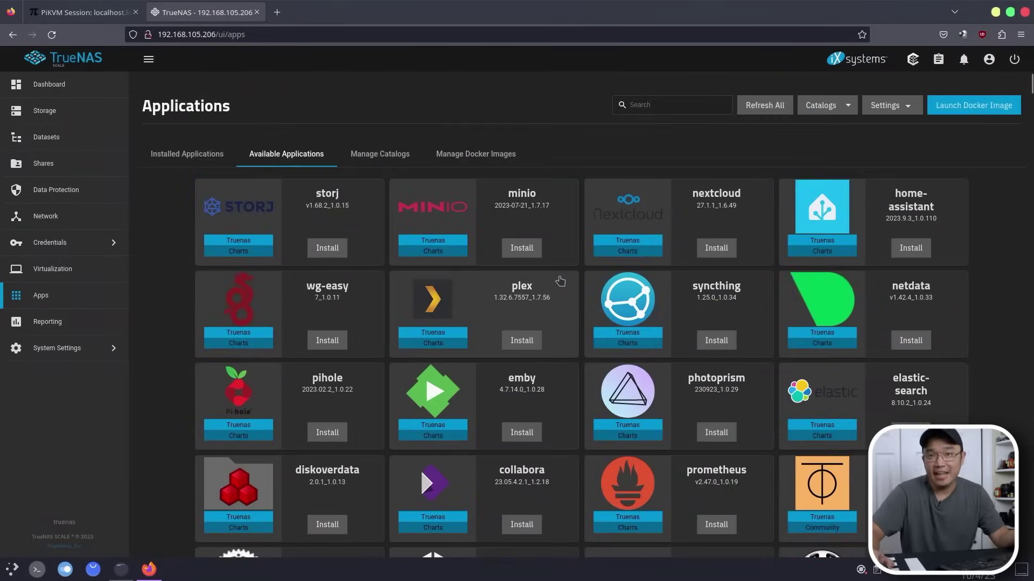
click(712, 103)
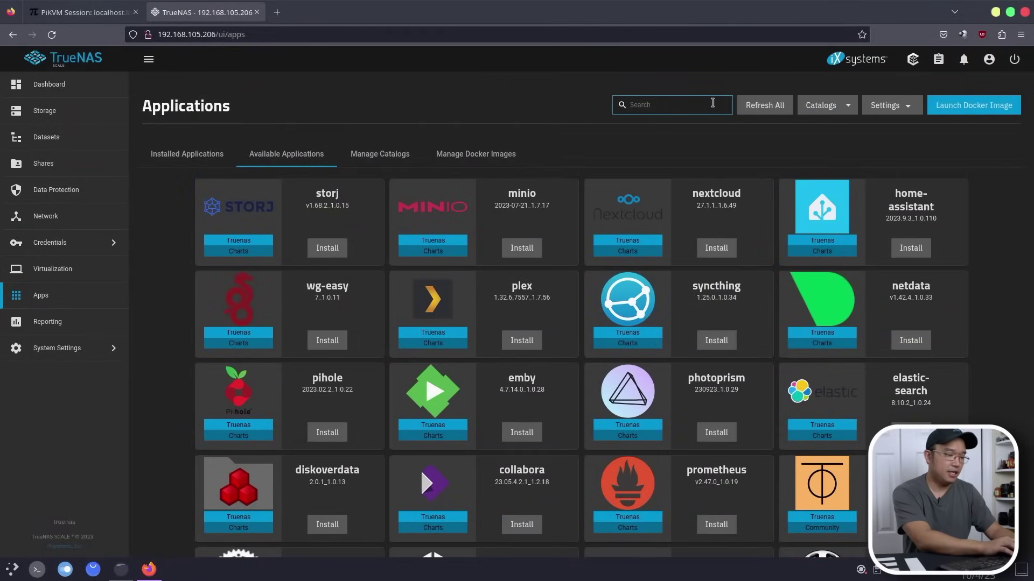
text(jellyfin)
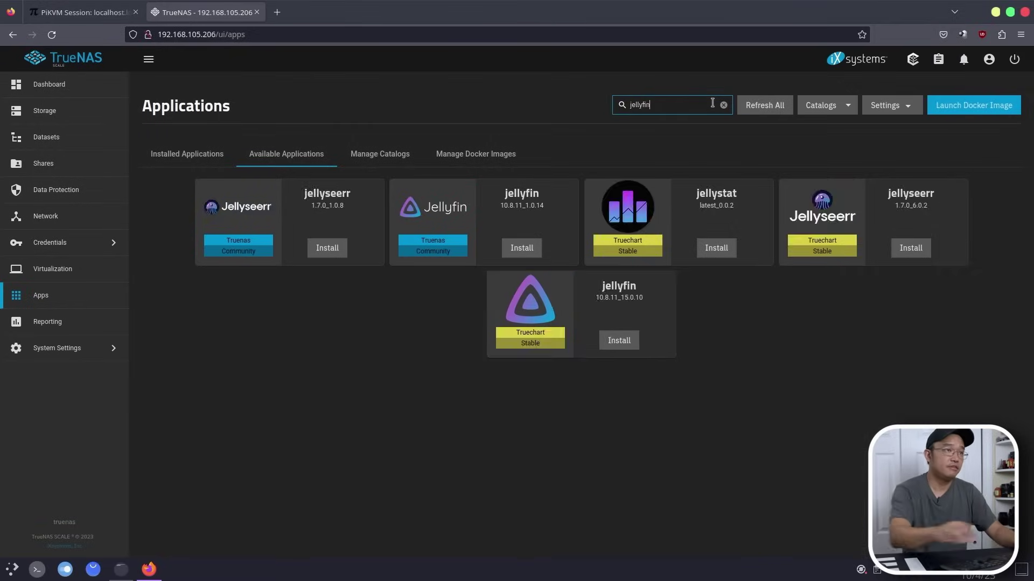
Start installing the Truechart Stable jellyfin app and scroll through its install form
click(710, 251)
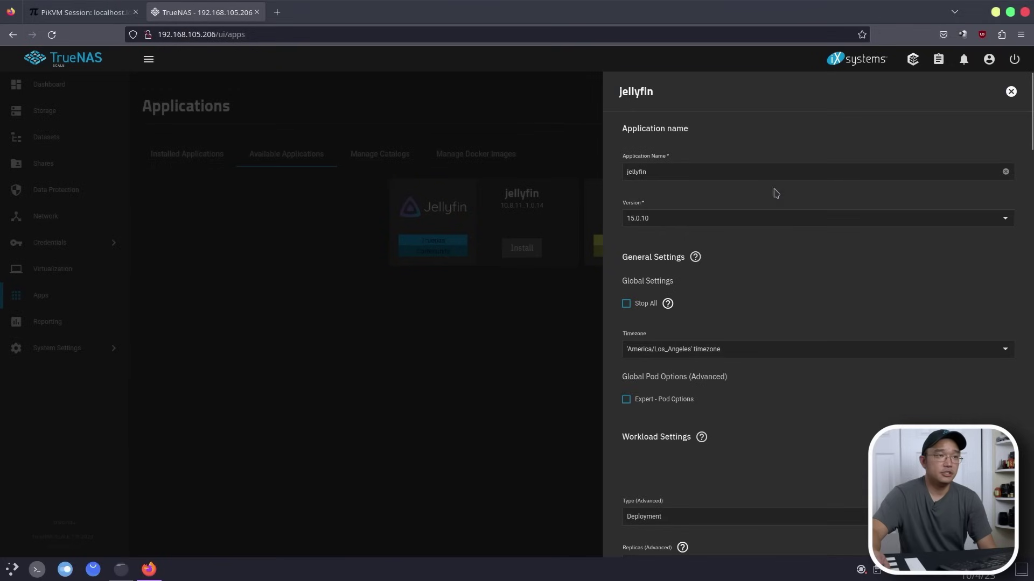
scroll(814, 237, down, 7)
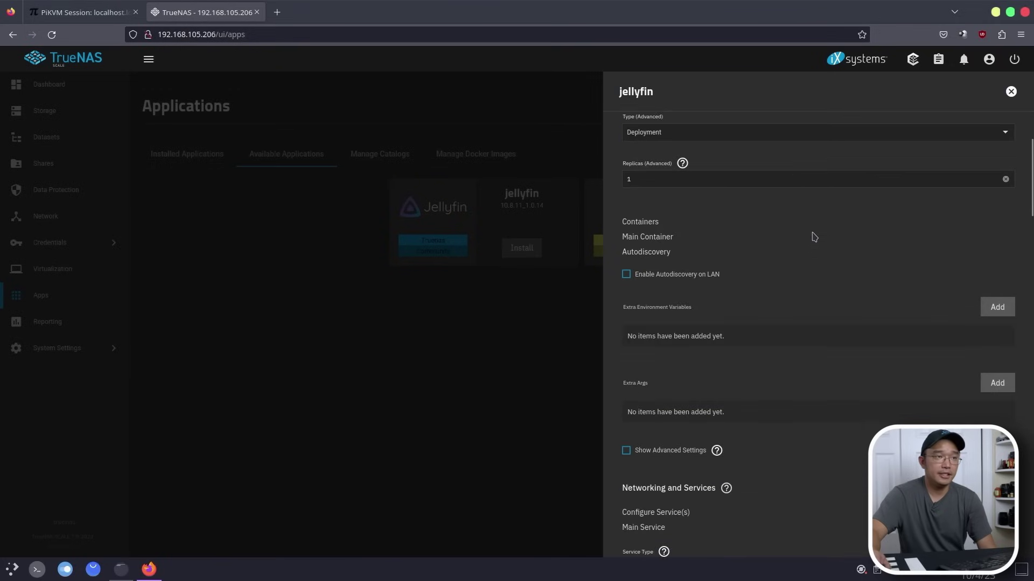
scroll(777, 246, down, 6)
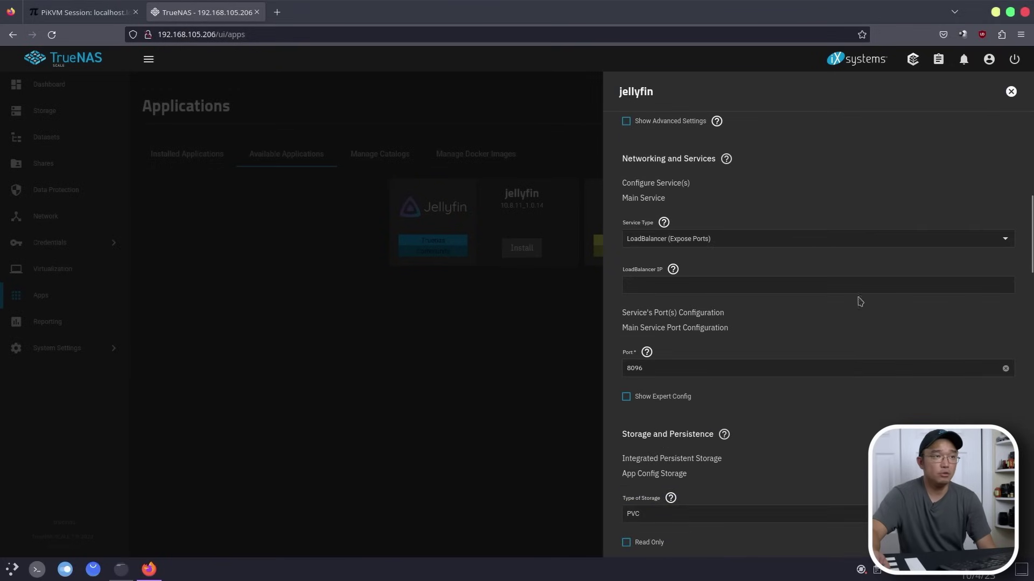
scroll(846, 335, down, 6)
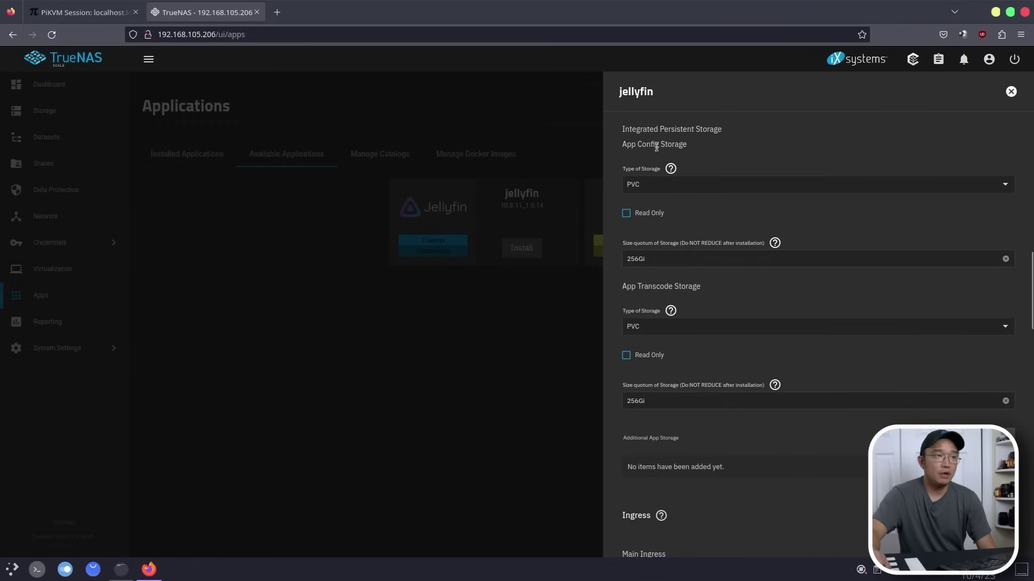
scroll(683, 172, up, 2)
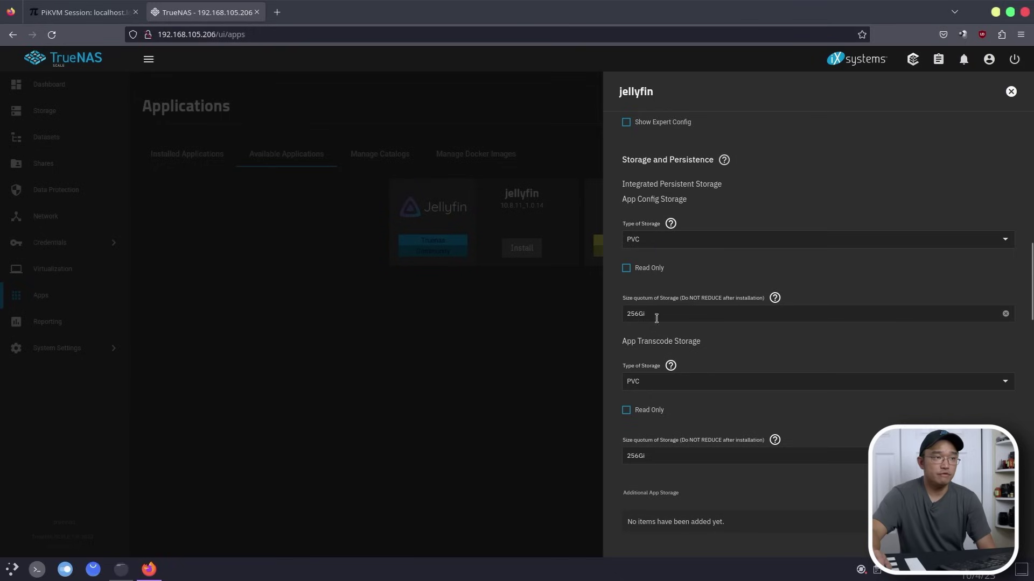
scroll(680, 327, down, 2)
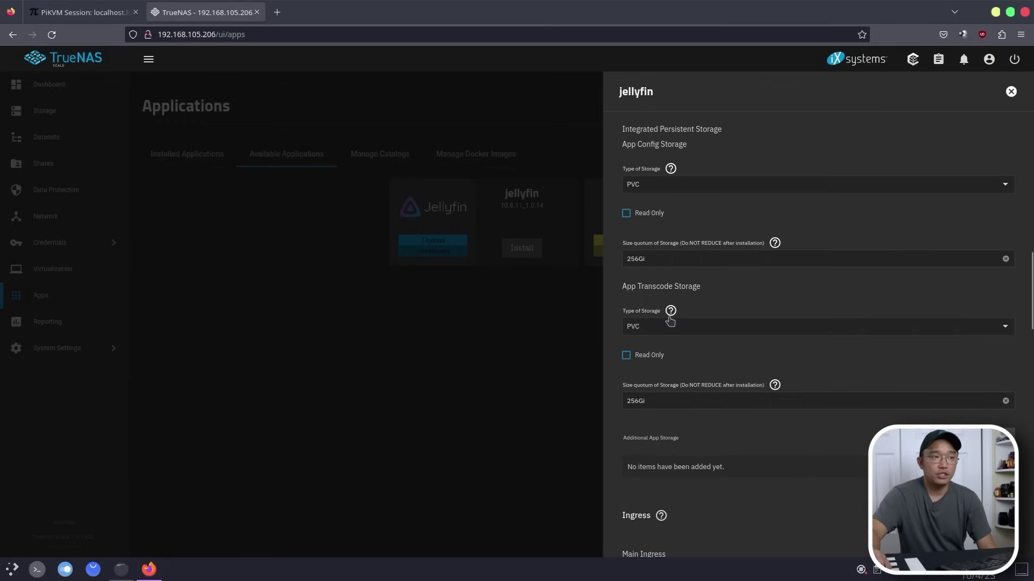
Set transcode storage type to emptyDir, keeping EmptyDir Medium at Default
click(666, 329)
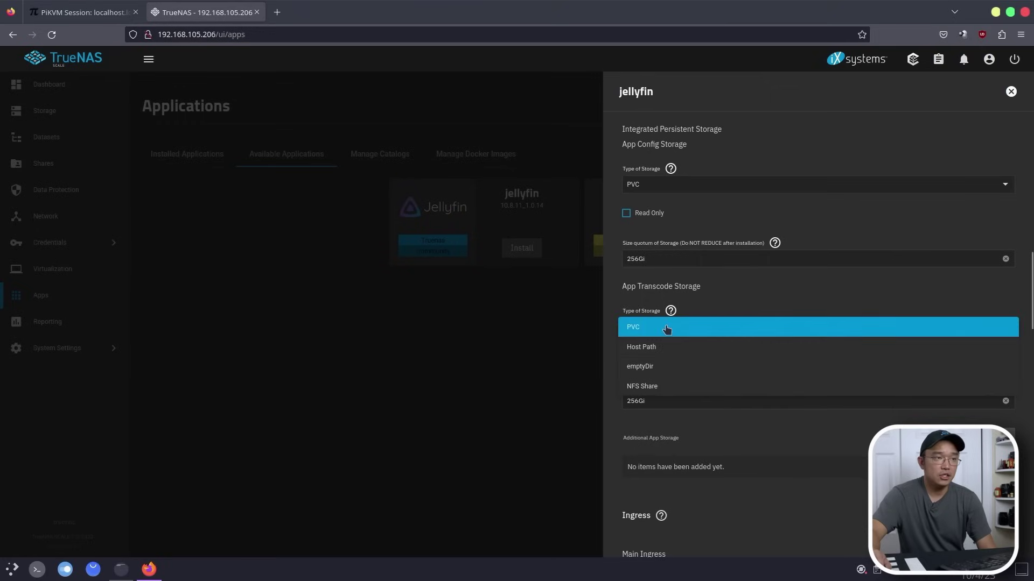
click(661, 366)
scroll(719, 392, down, 2)
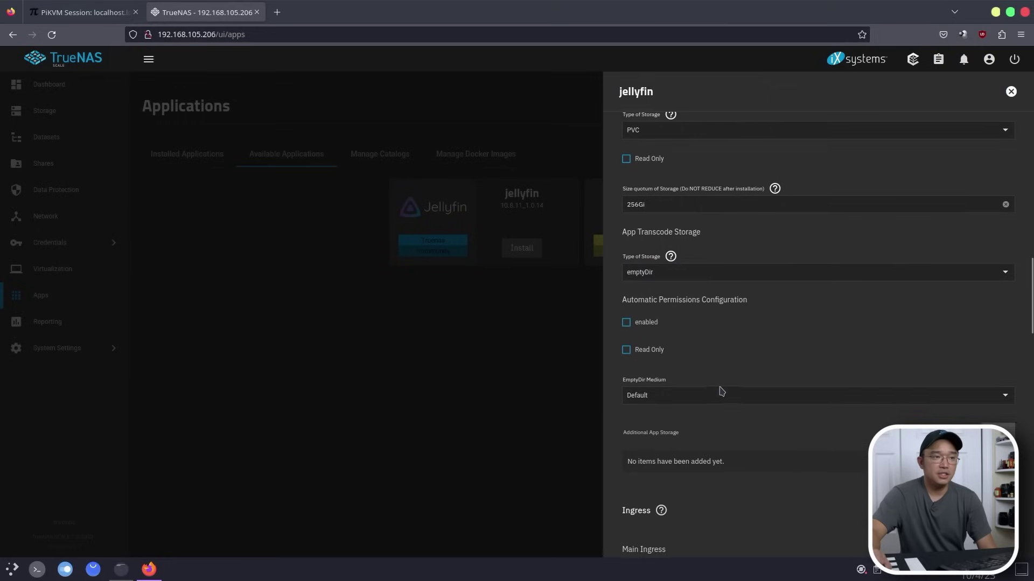
click(708, 395)
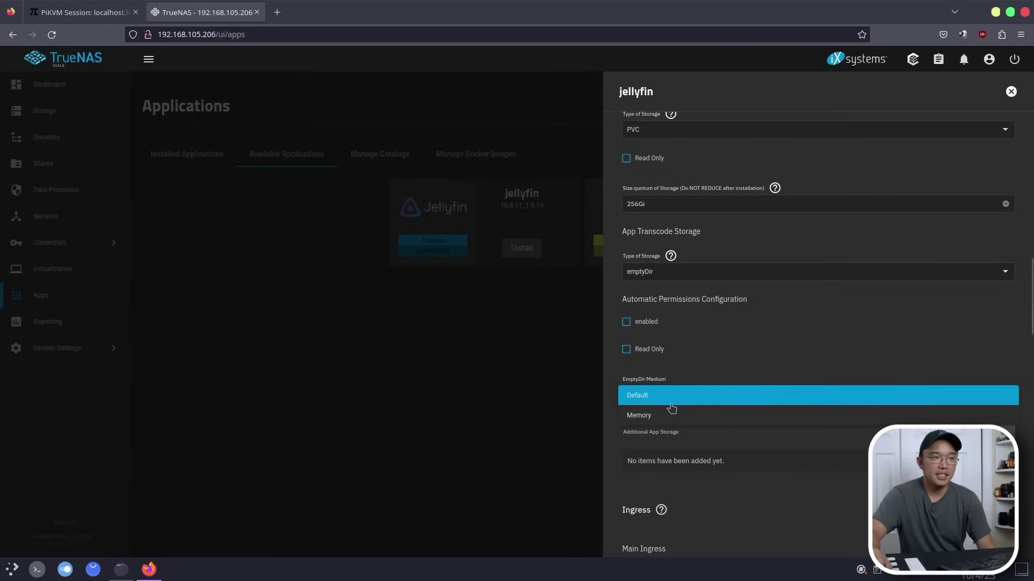
click(675, 401)
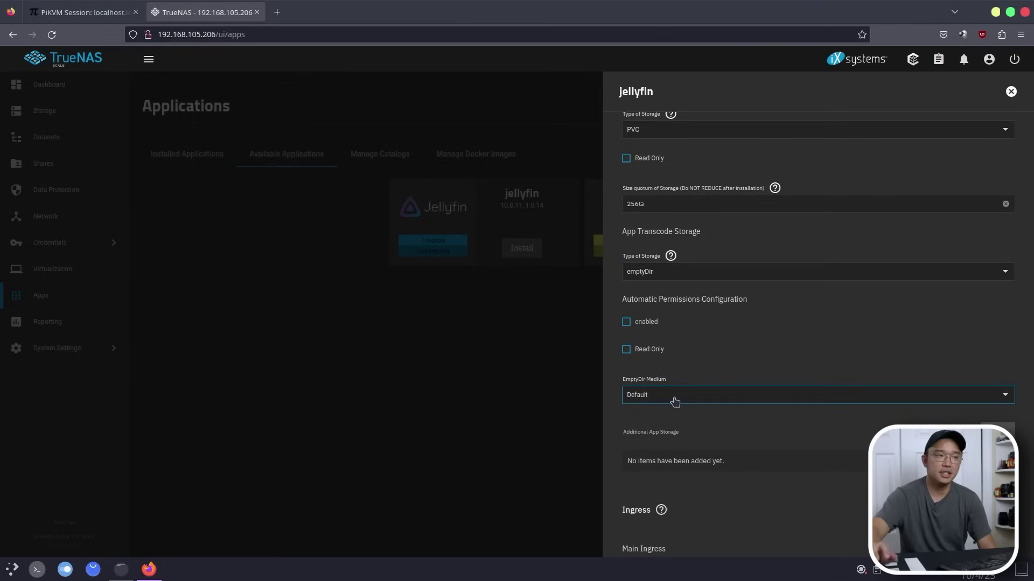
click(674, 401)
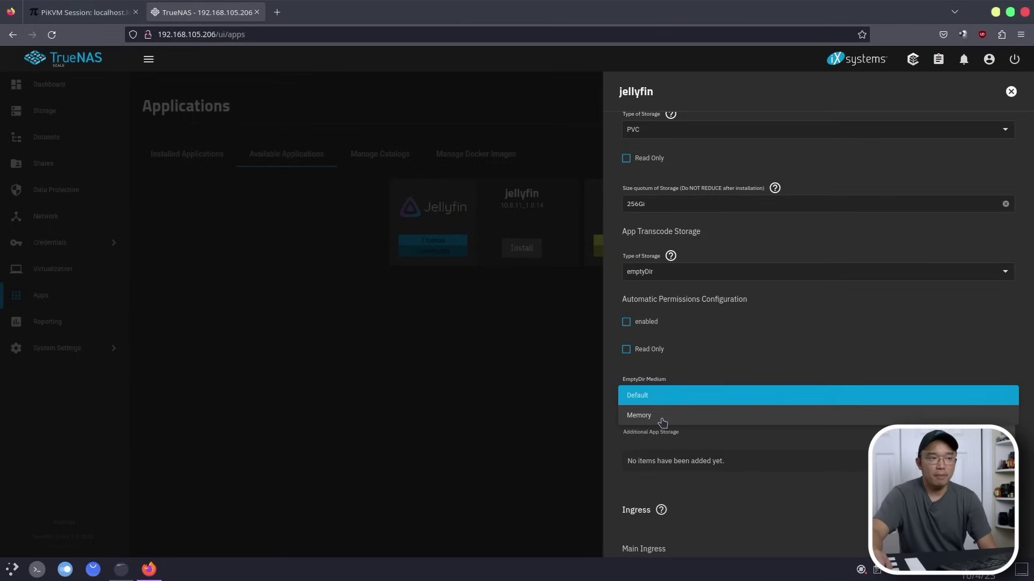
click(701, 380)
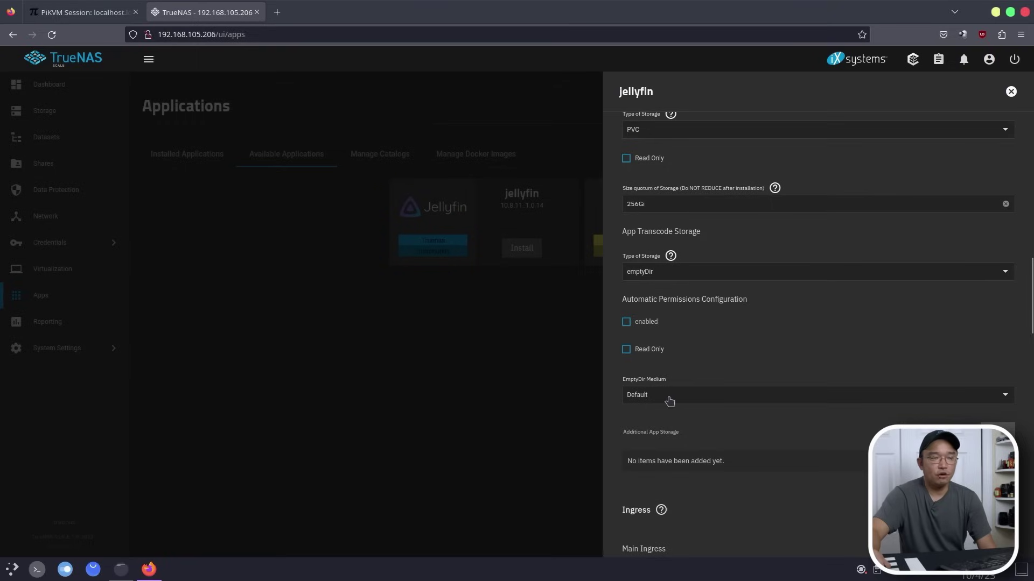
Add an NFS Share storage entry with server localhost and path /mnt/DataStore/share
click(997, 432)
scroll(838, 411, down, 5)
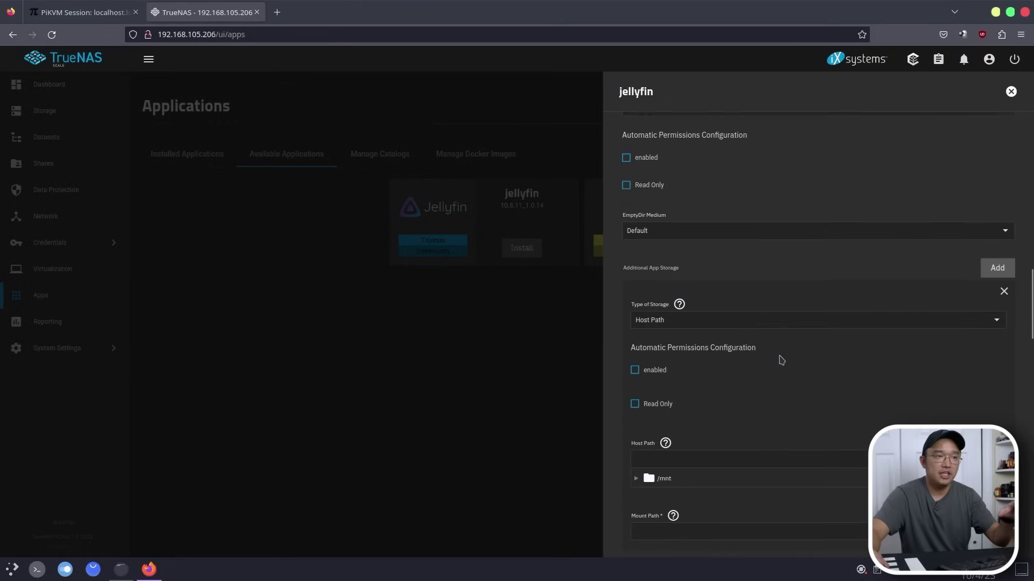
click(733, 324)
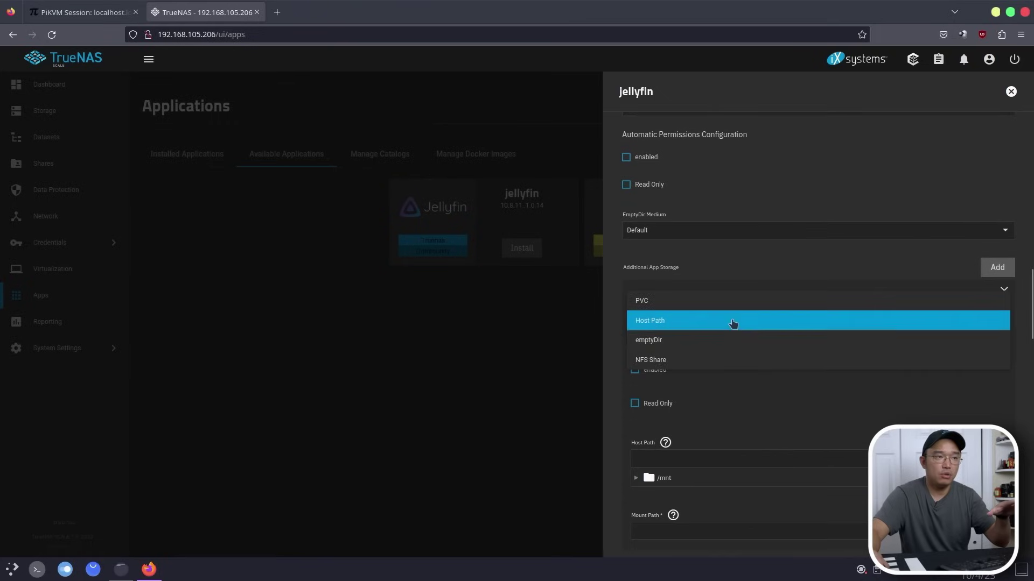
click(662, 359)
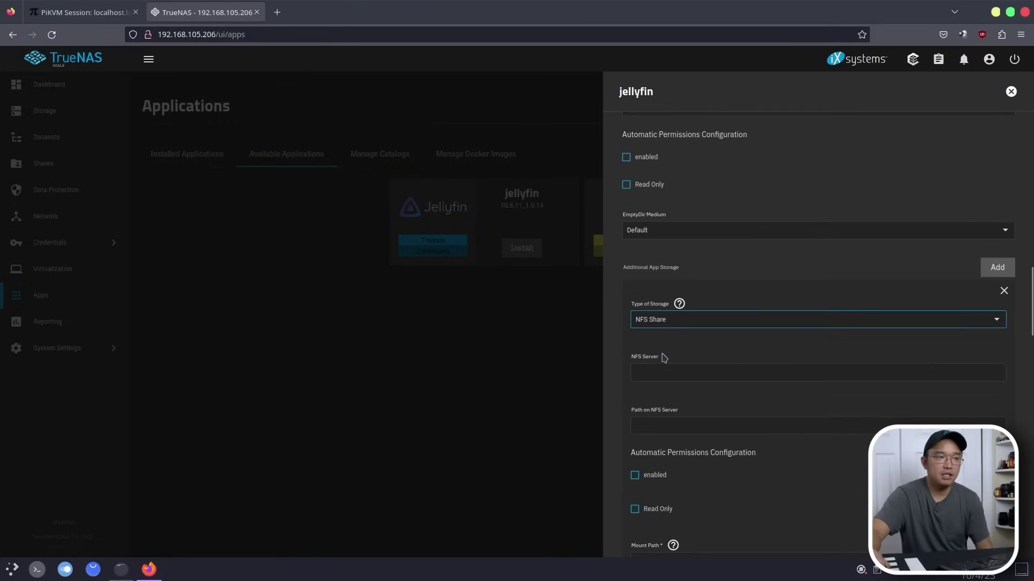
click(659, 367)
text(loc)
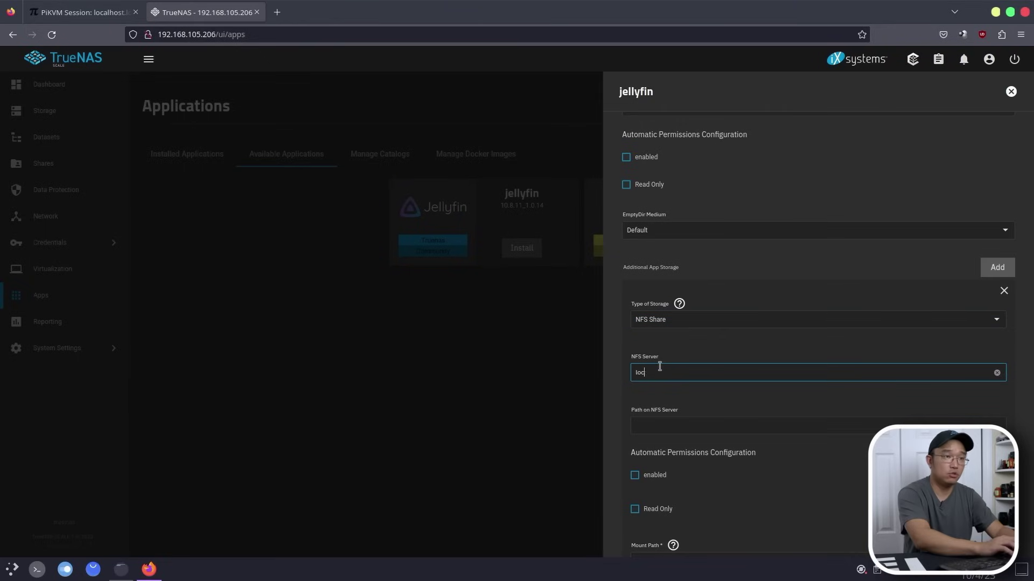
text(alhost)
key(Tab)
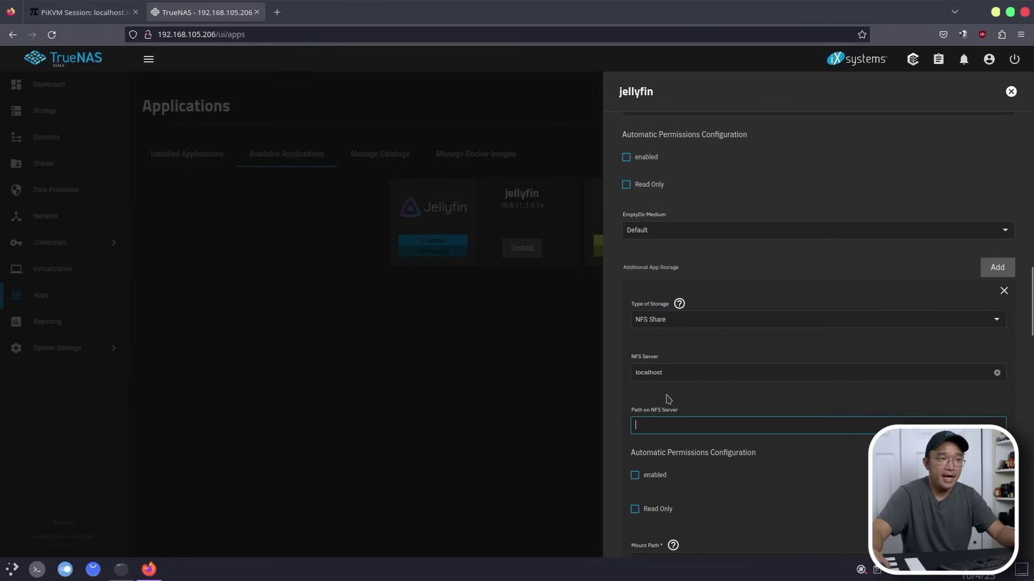
scroll(673, 399, down, 1)
text(/mnt/DataStore/)
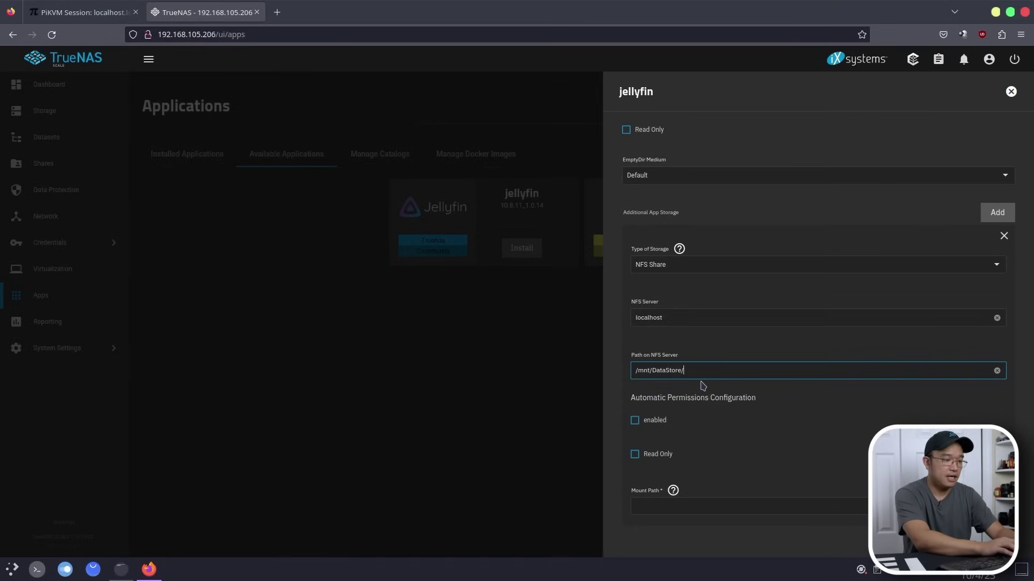
text(share)
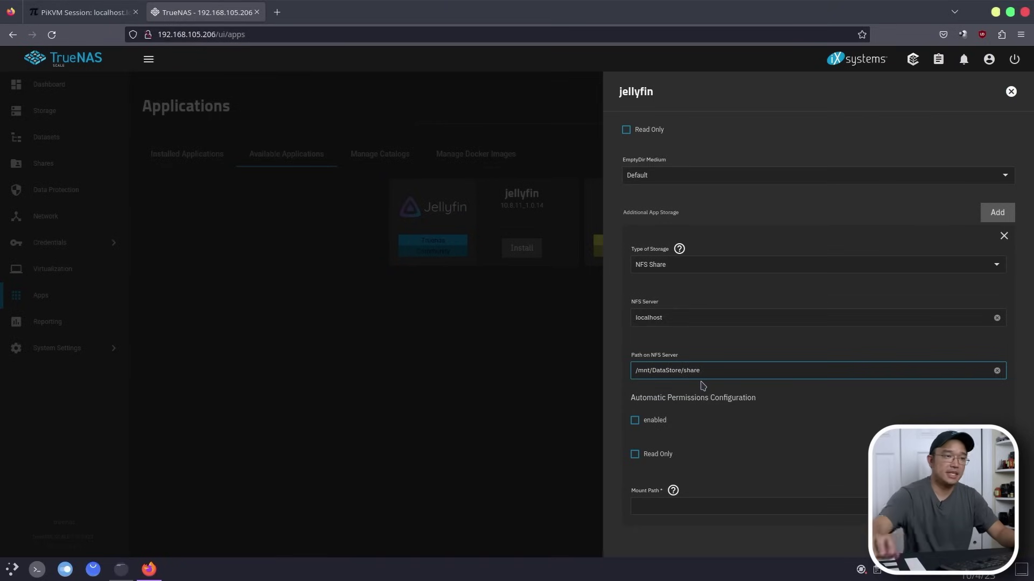
Set the NFS storage mount path to /mnt/media
scroll(725, 470, down, 3)
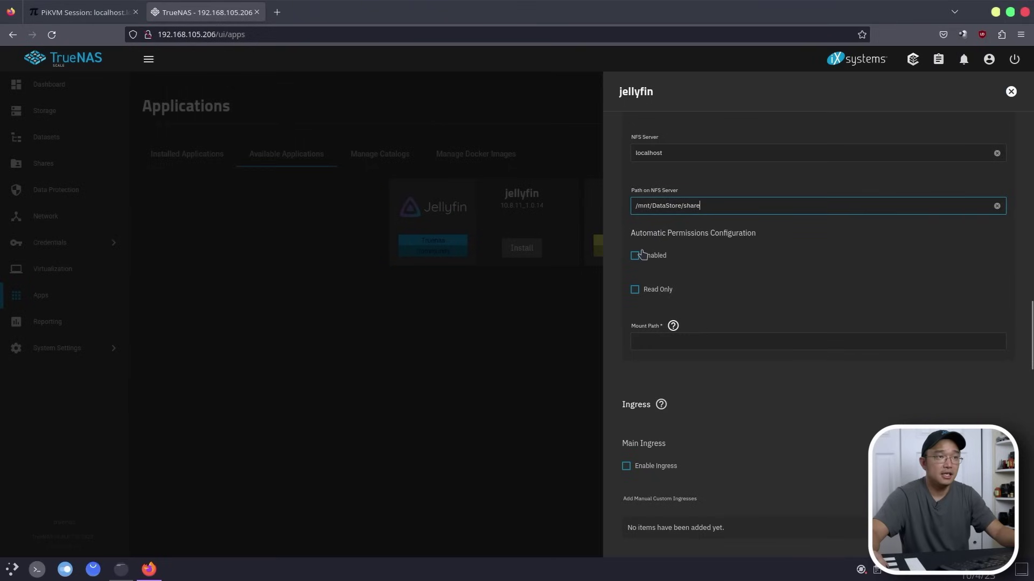
click(666, 341)
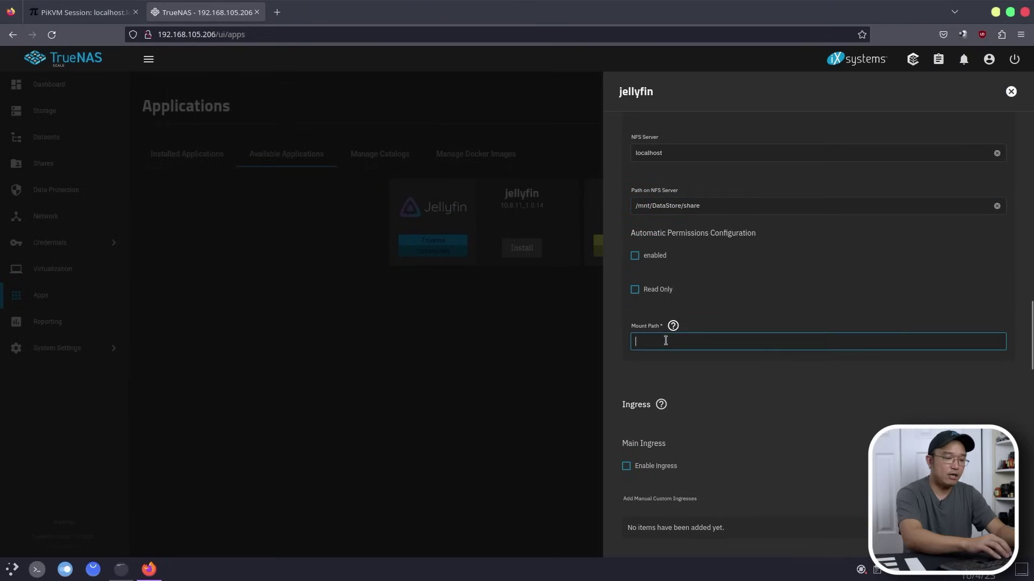
text(/mnt)
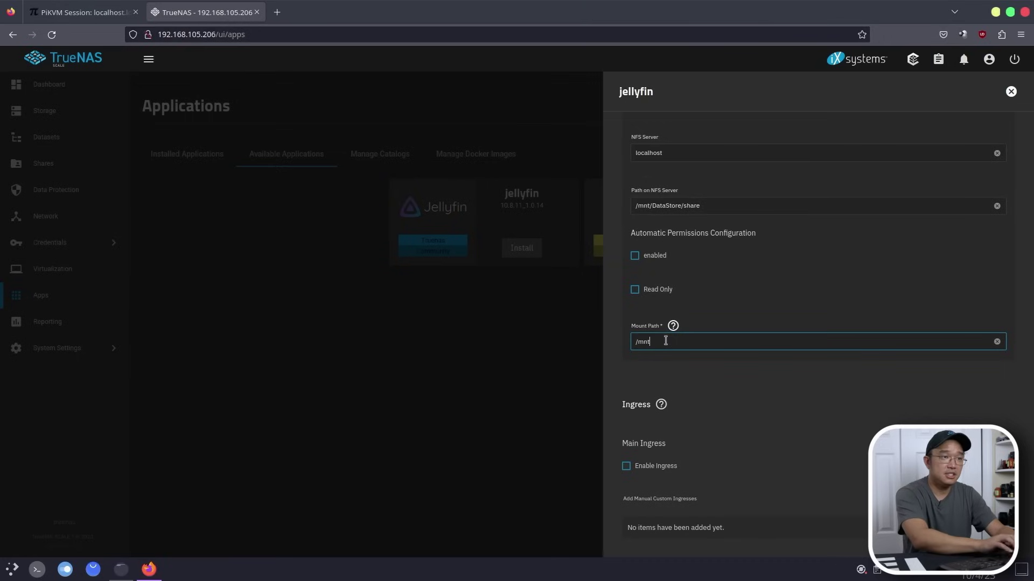
text(/media)
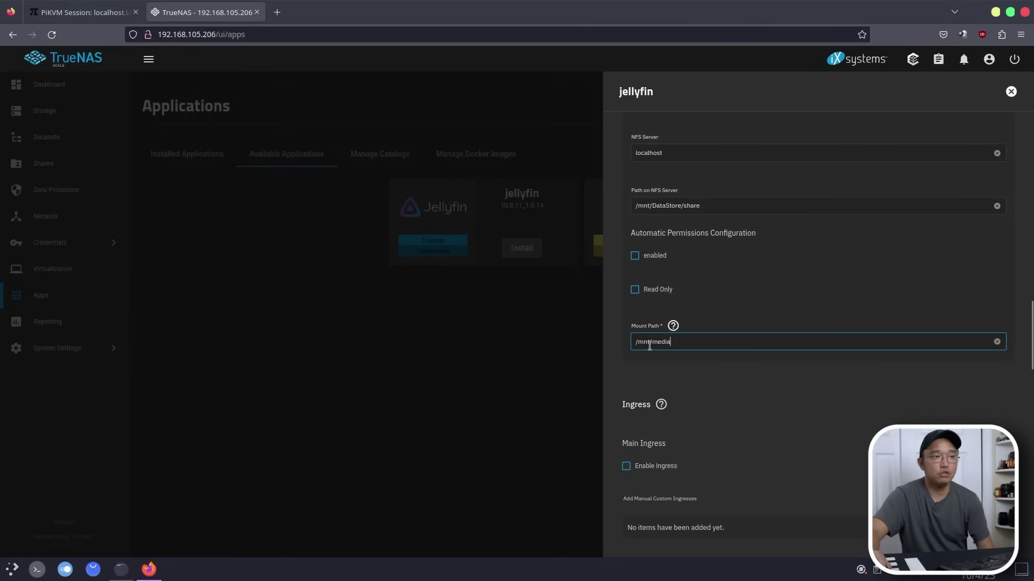
drag(649, 346, 625, 347)
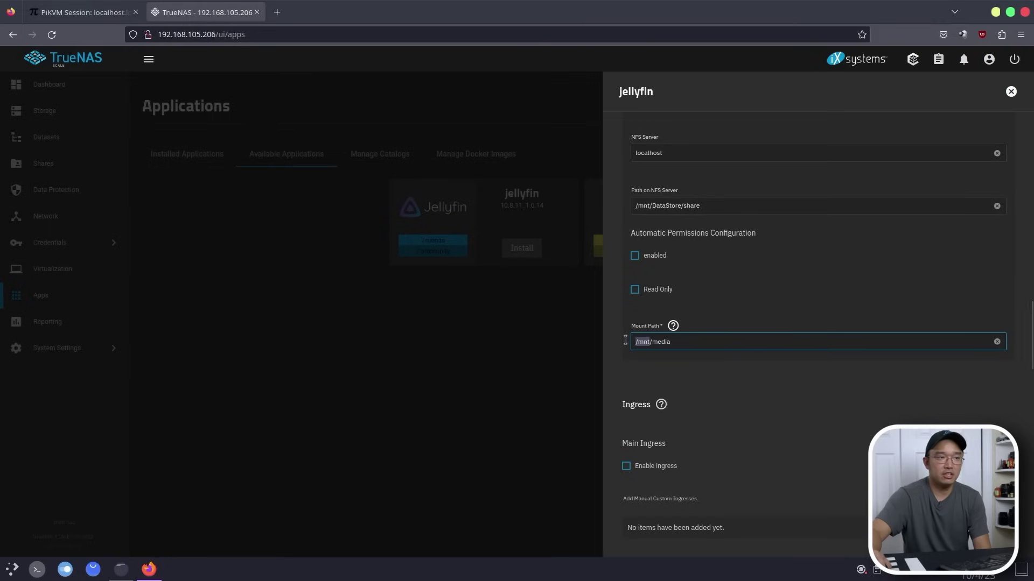
drag(650, 342, 633, 342)
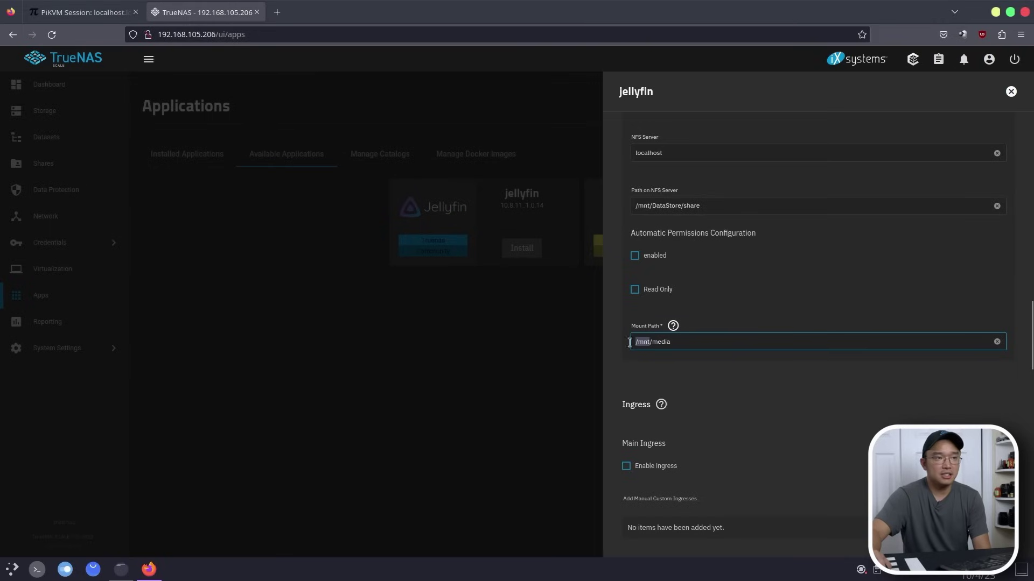
click(652, 341)
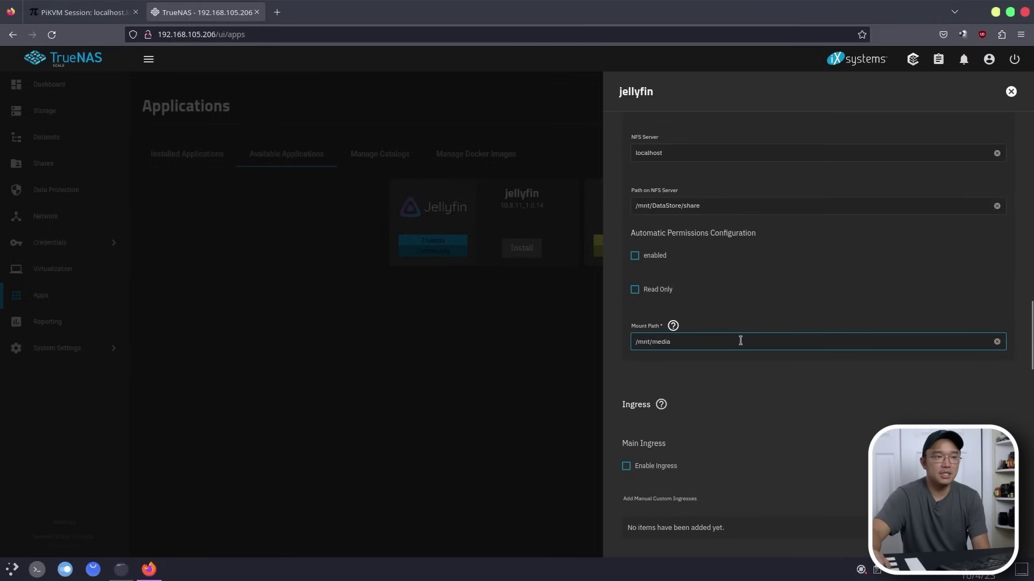
scroll(850, 399, down, 15)
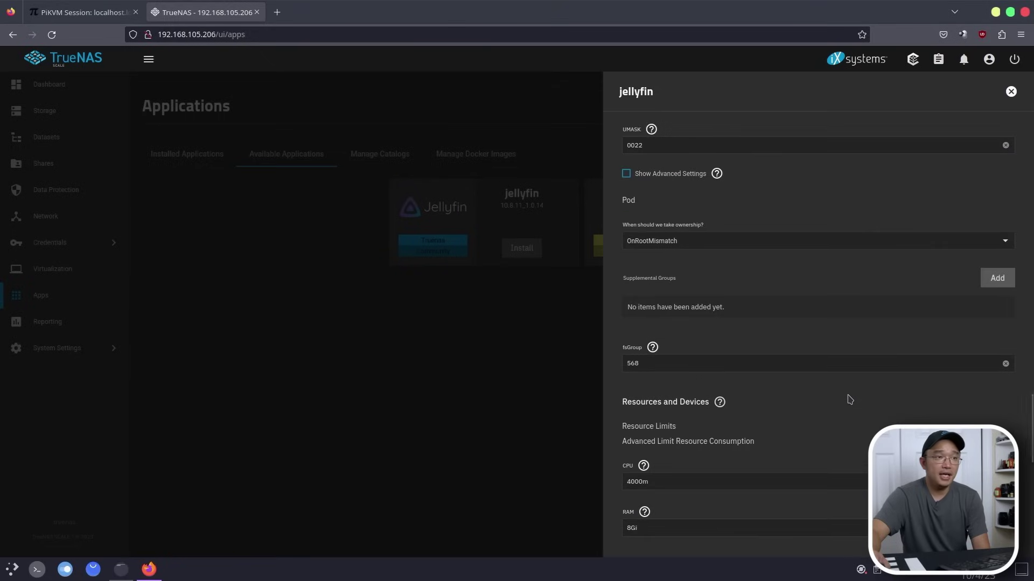
Leave GPU Configuration empty after adding and removing entries, then save to install jellyfin
scroll(849, 400, down, 5)
scroll(850, 400, down, 5)
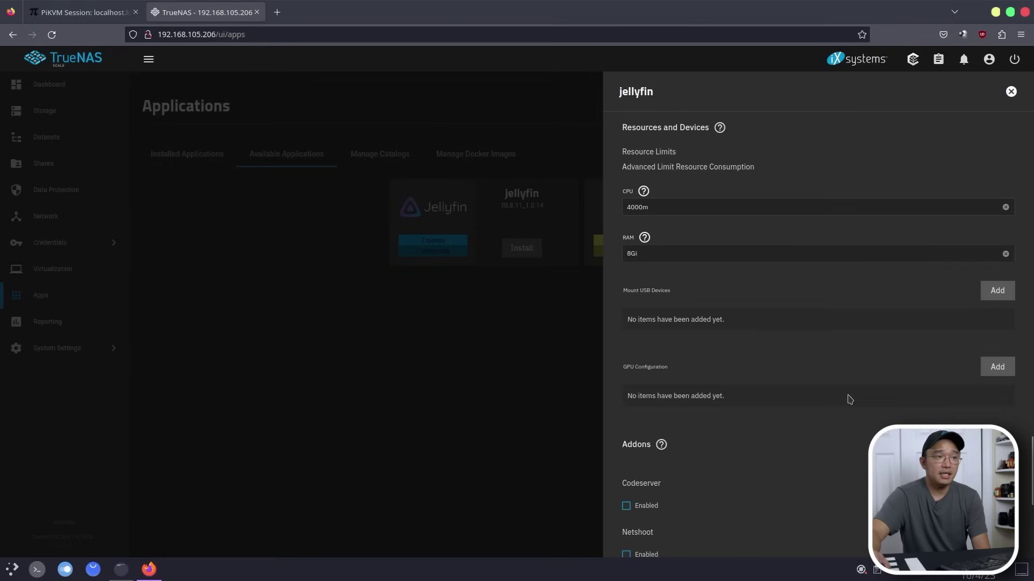
click(992, 374)
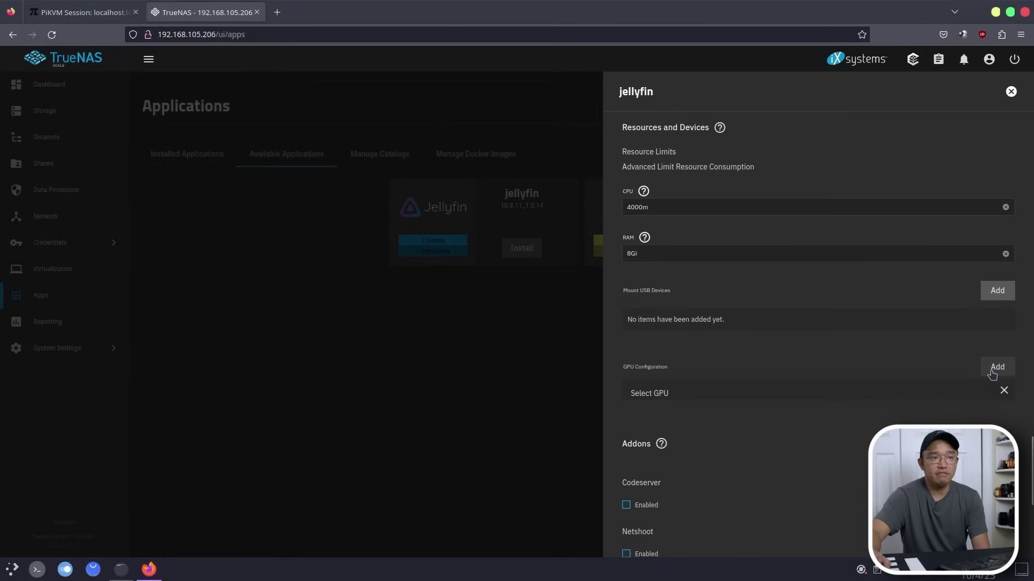
scroll(683, 267, down, 6)
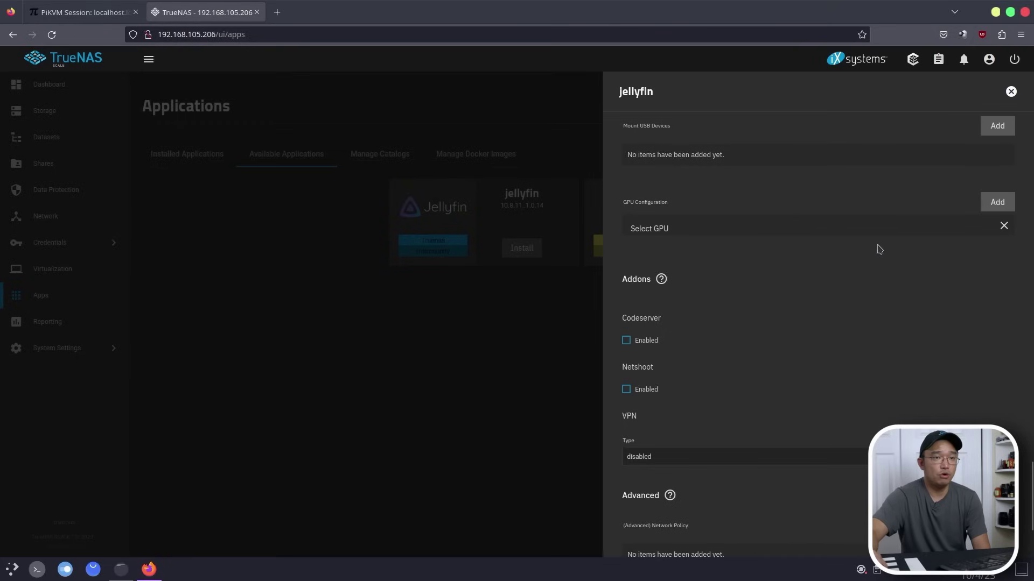
click(1005, 226)
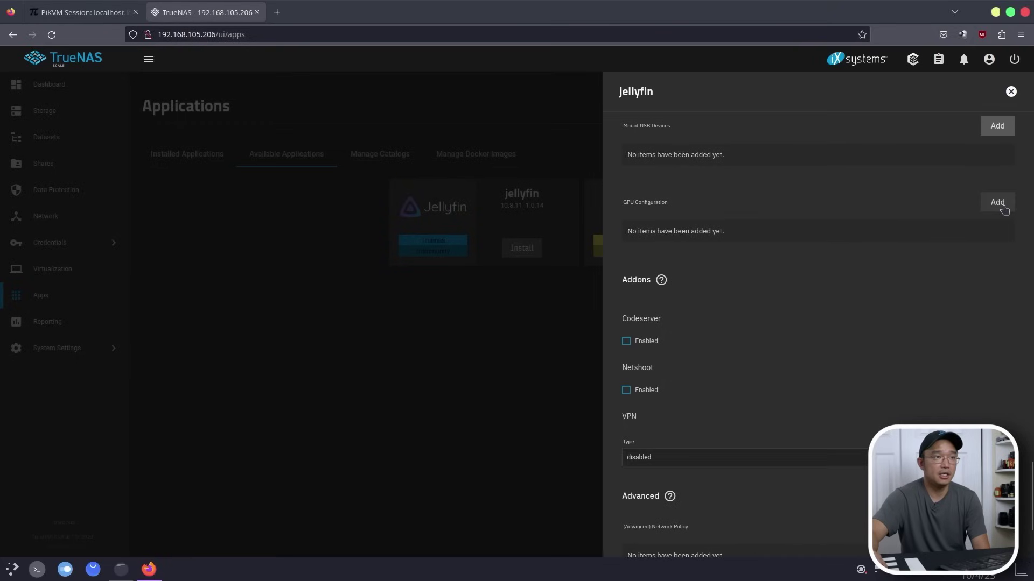
scroll(1005, 209, up, 2)
click(1007, 313)
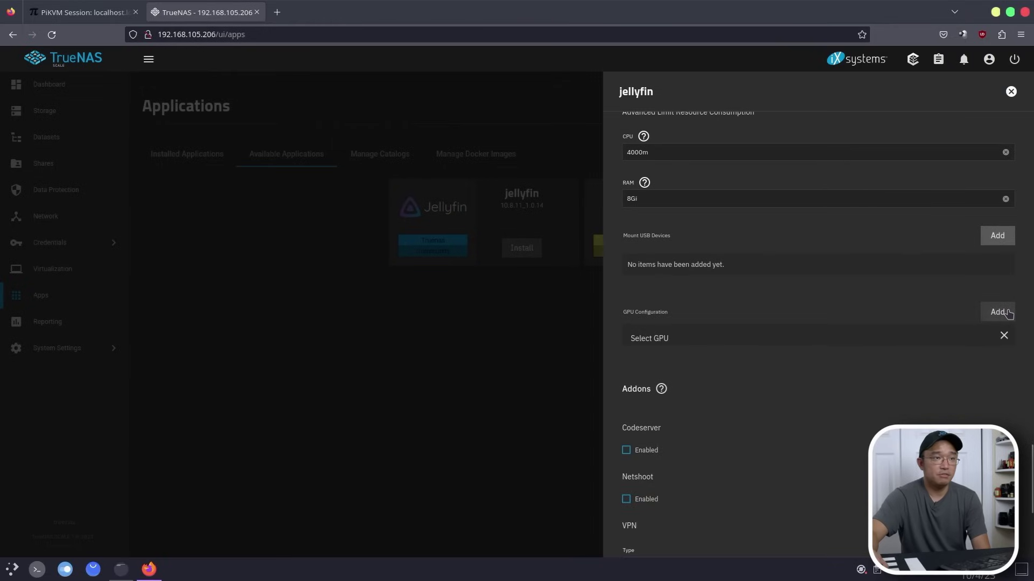
click(1004, 336)
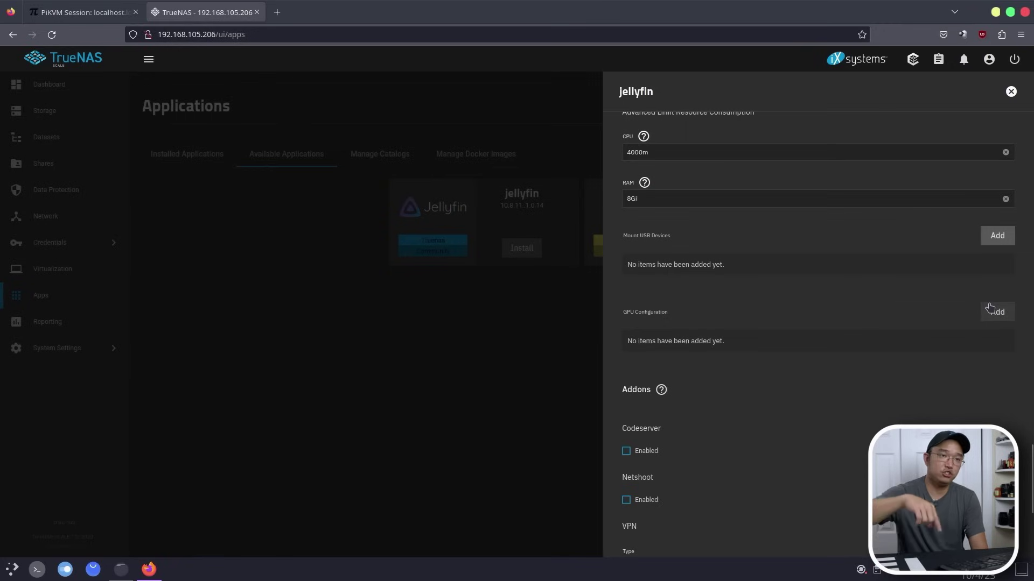
scroll(990, 308, down, 5)
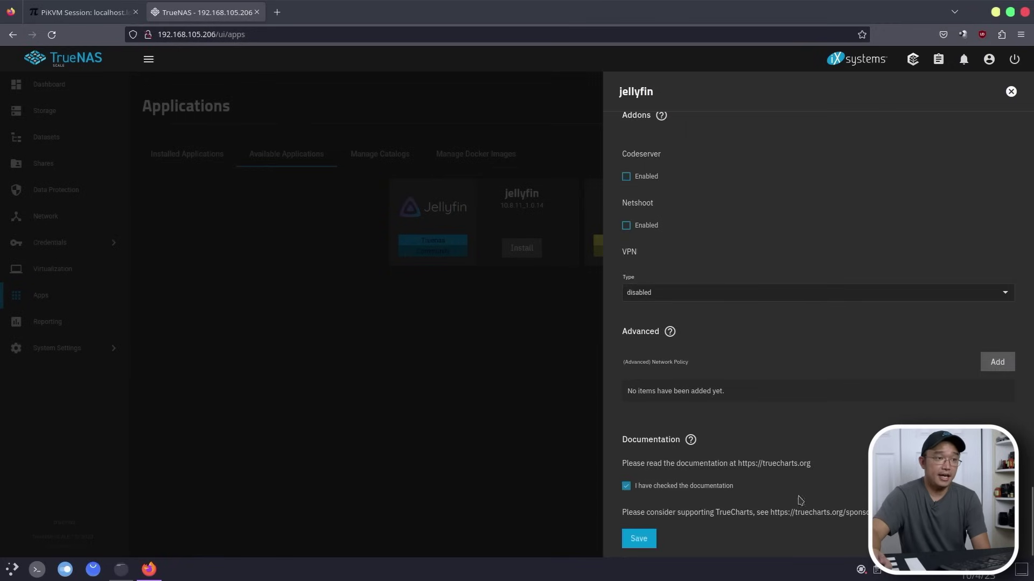
click(639, 533)
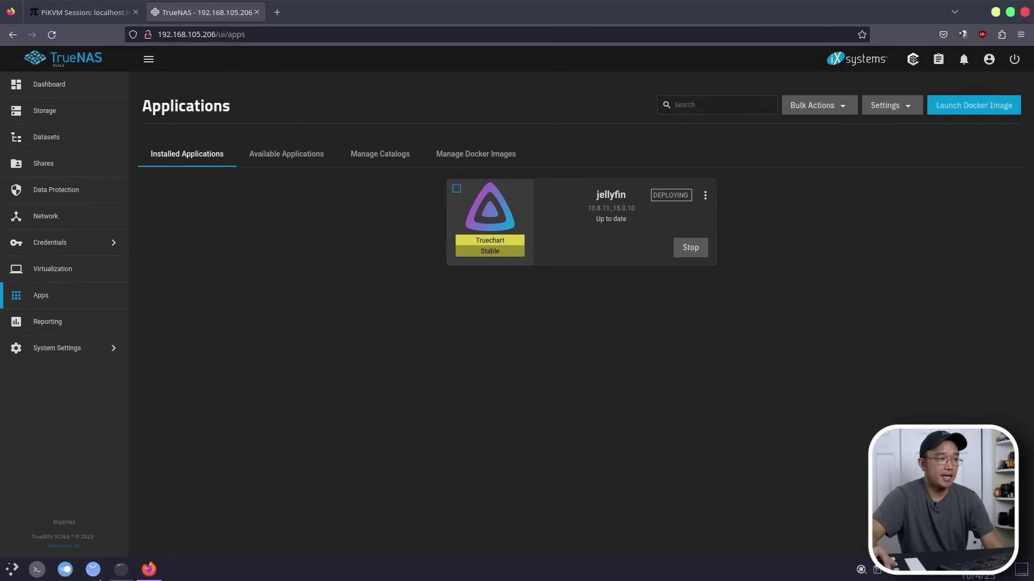
Bring up Dolphin on the TrueNAS SCALE SMB share holding Text File.txt
click(122, 569)
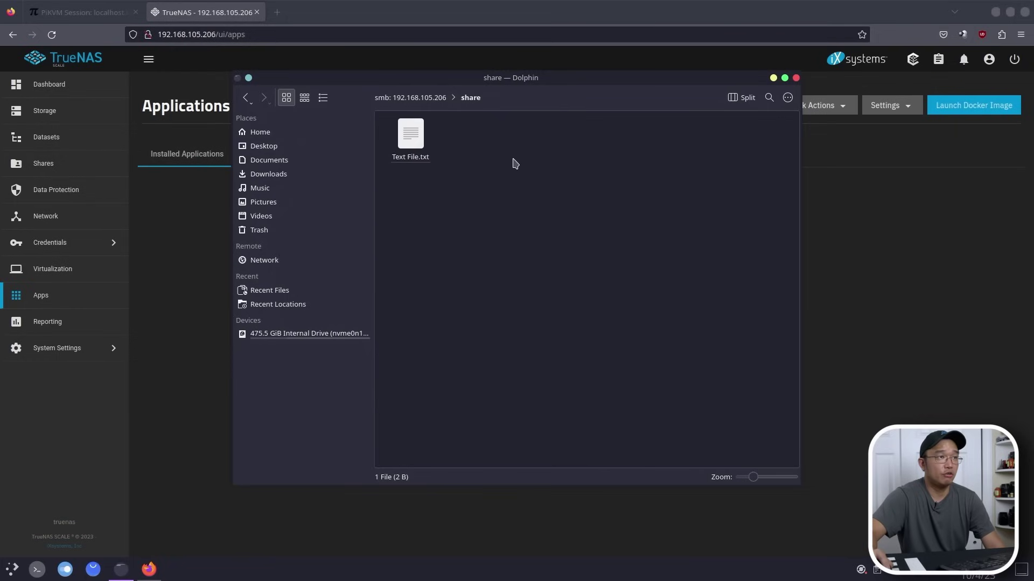
Create a new folder named Movies in the share next to Text File.txt
right_click(522, 200)
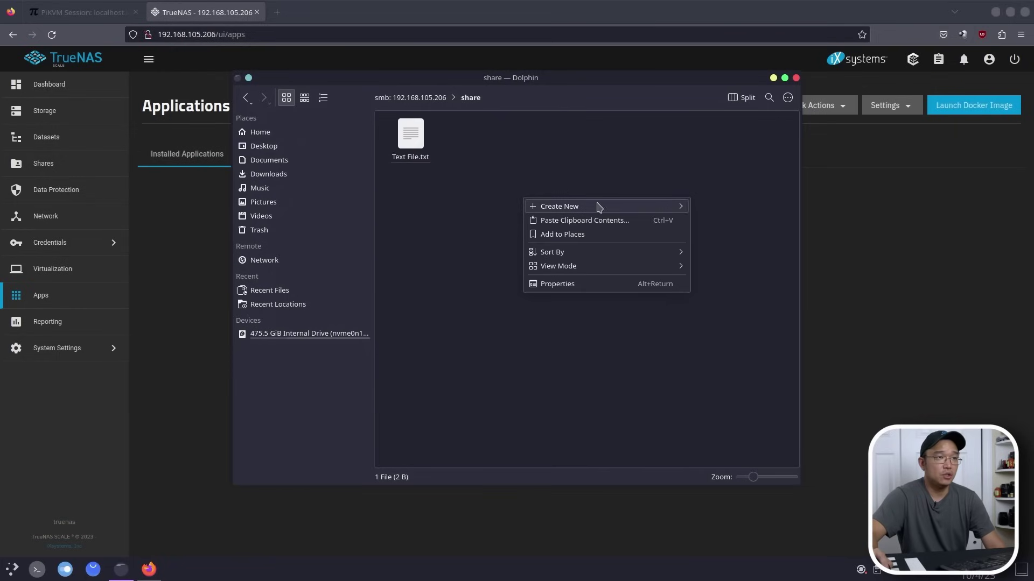
mouse_move(598, 207)
click(722, 207)
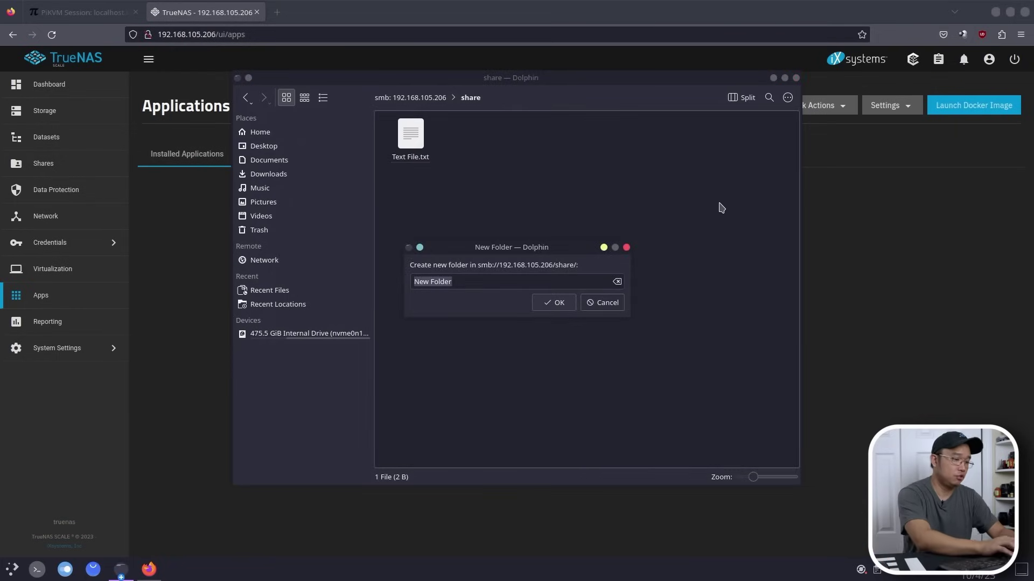
text(Movies)
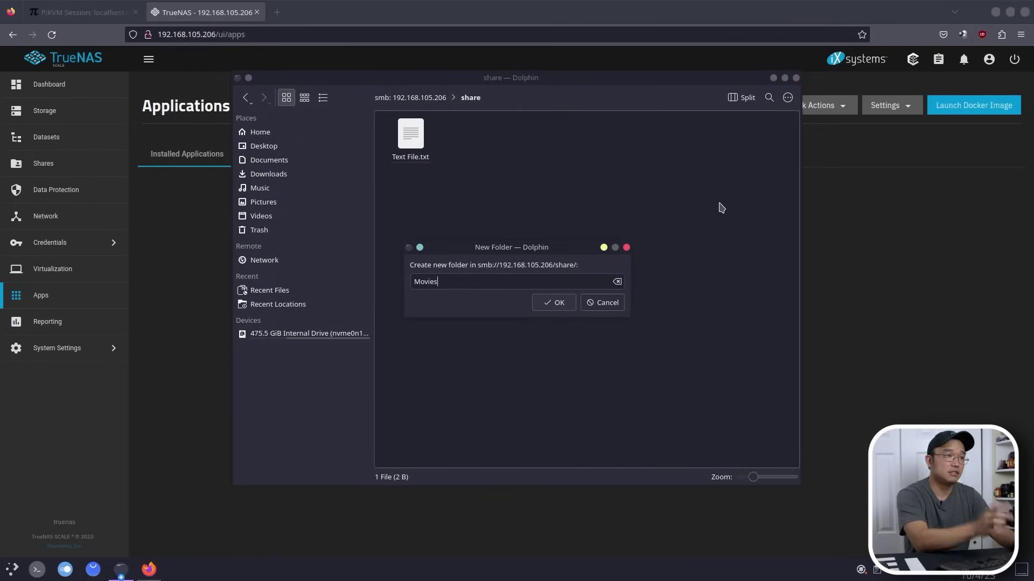
key(Return)
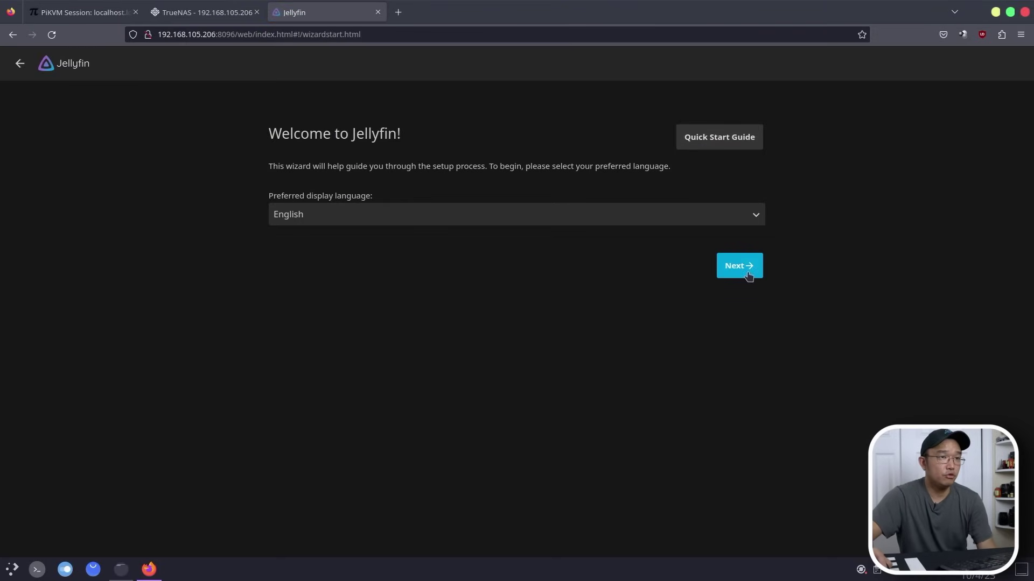
Keep English as the language and create the Jellyfin admin user with a username
click(747, 272)
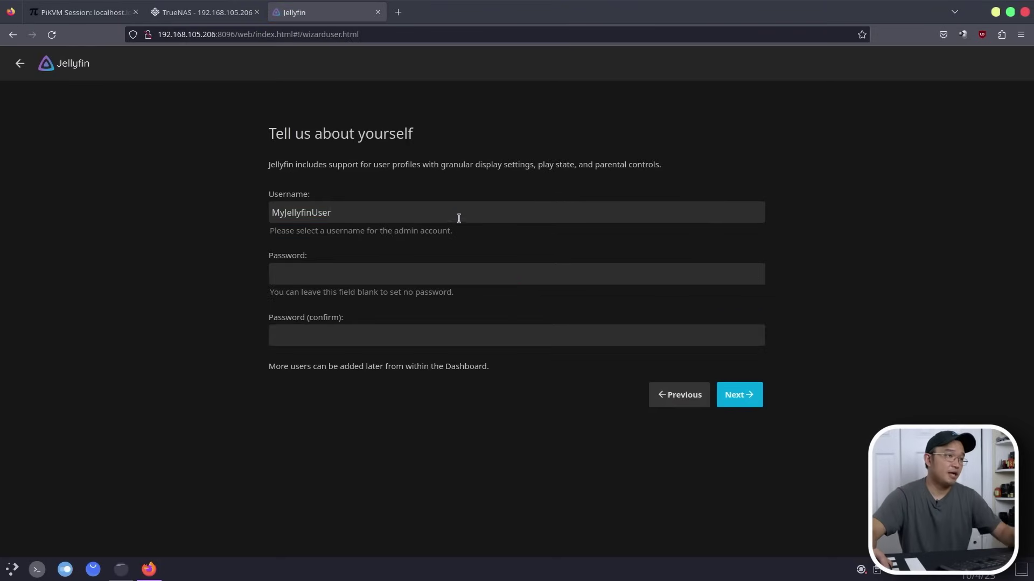
text(don)
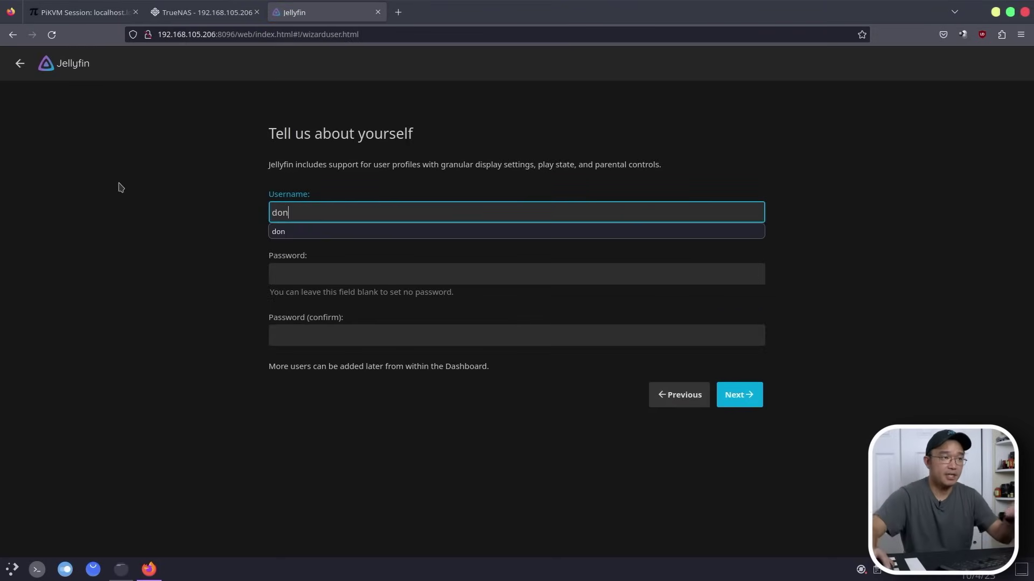
click(733, 395)
Start a new media library with content type Movies and display name Movies
click(359, 236)
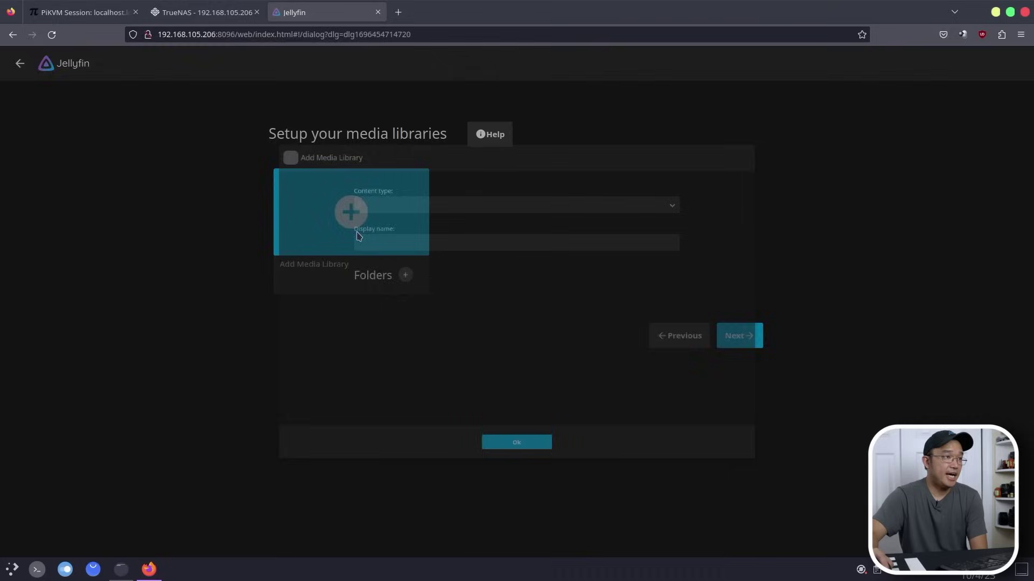
click(378, 185)
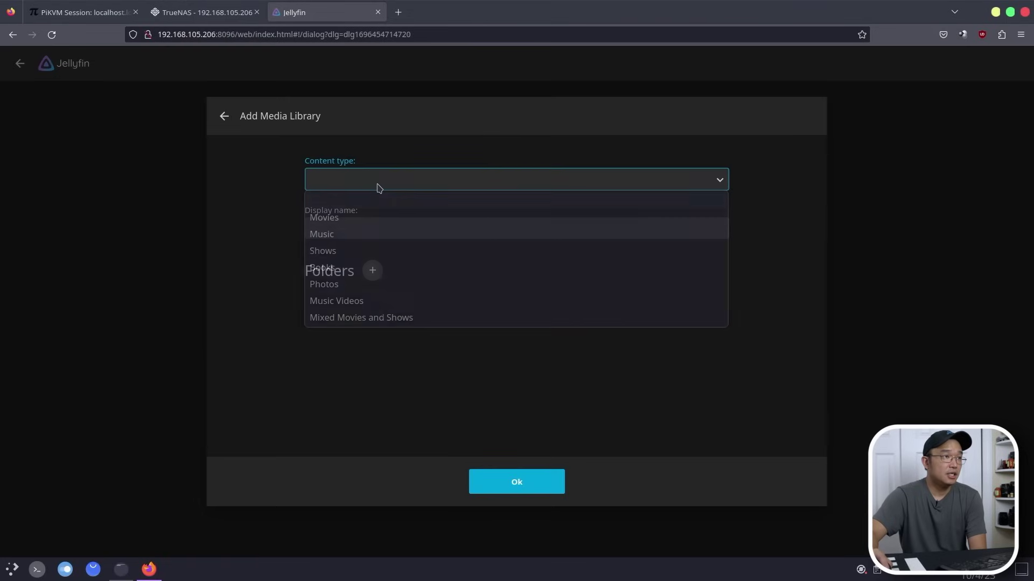
click(339, 219)
click(343, 242)
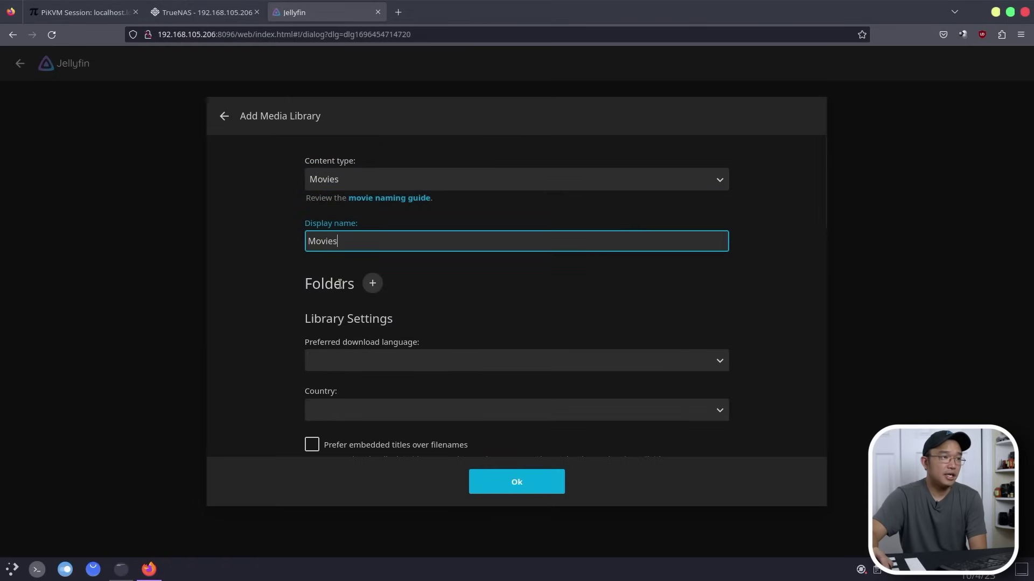
Add /mnt/media/Movies as the library's media folder
click(372, 284)
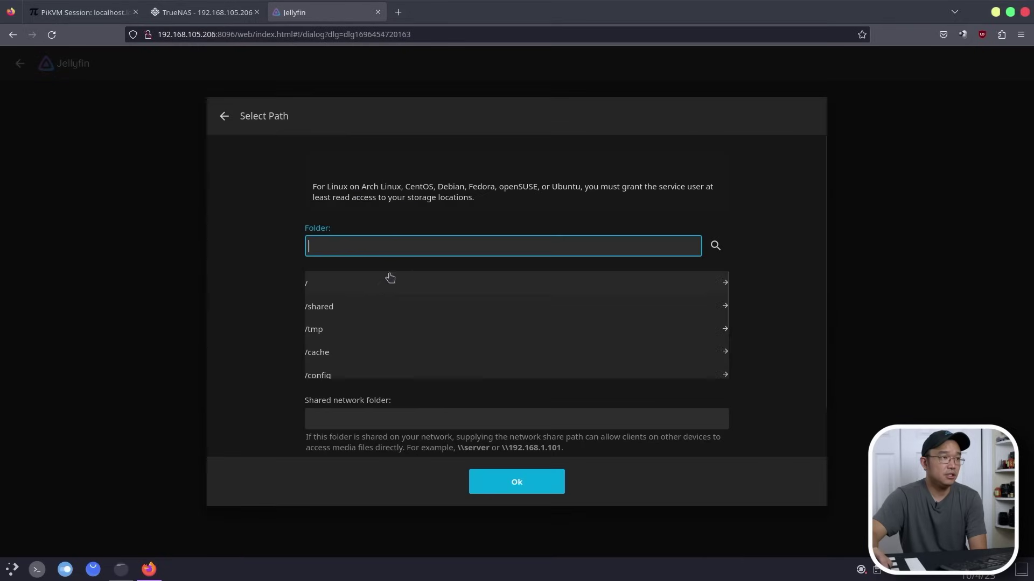
scroll(348, 306, down, 3)
scroll(346, 302, up, 3)
scroll(342, 307, down, 3)
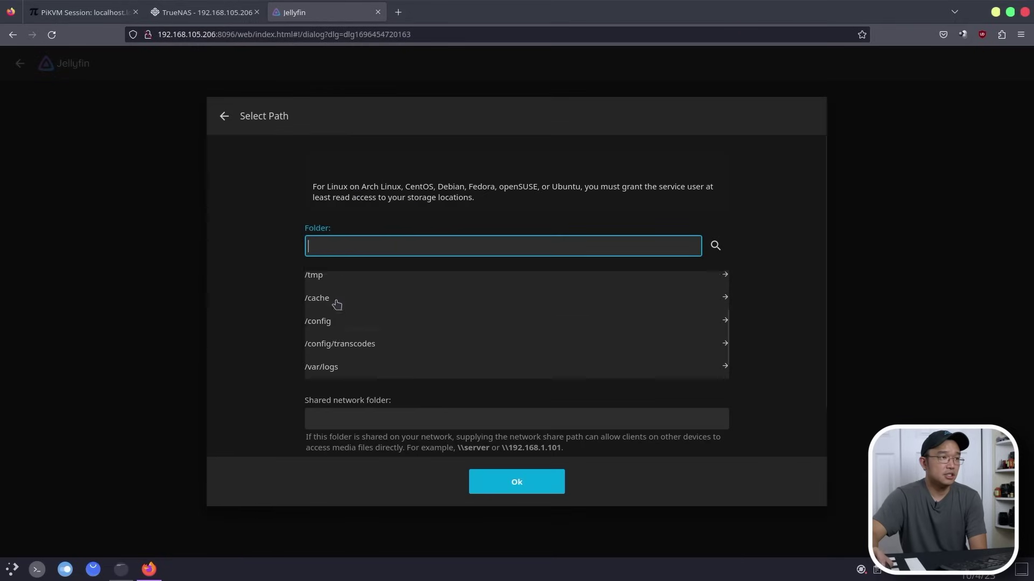
click(327, 370)
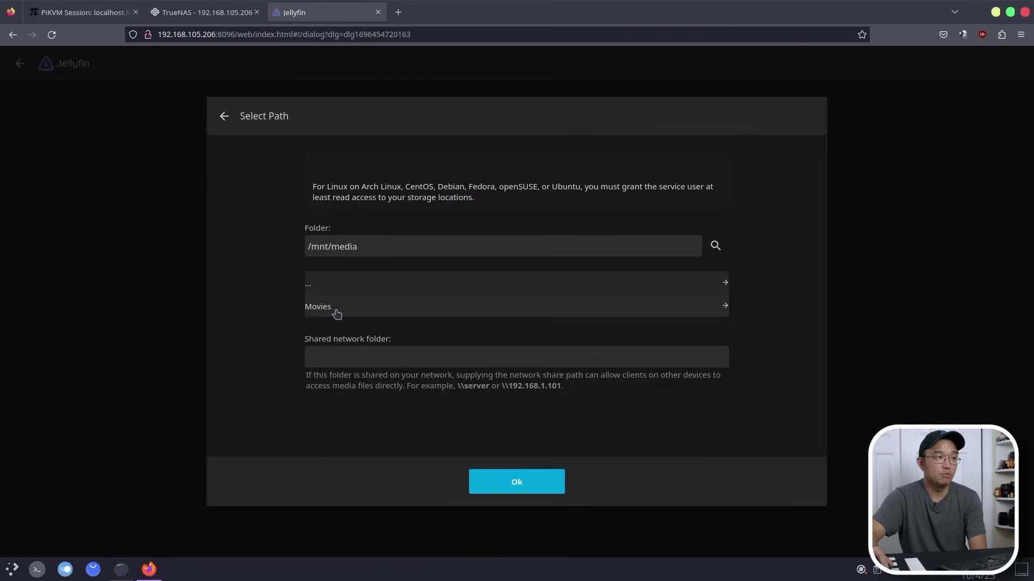
click(337, 309)
click(496, 484)
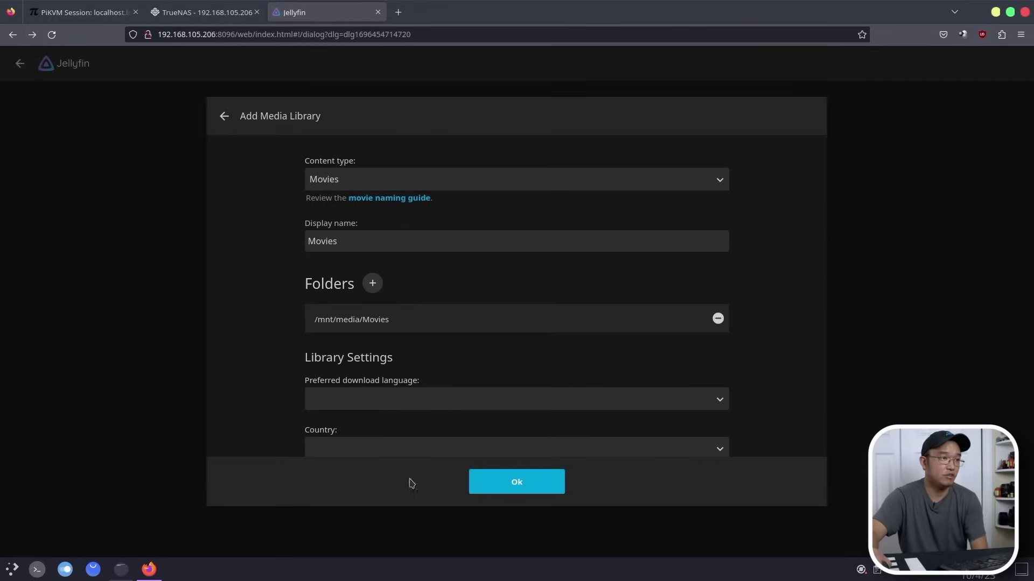
scroll(464, 386, down, 5)
Confirm adding the Movies library in the setup wizard
scroll(457, 259, down, 5)
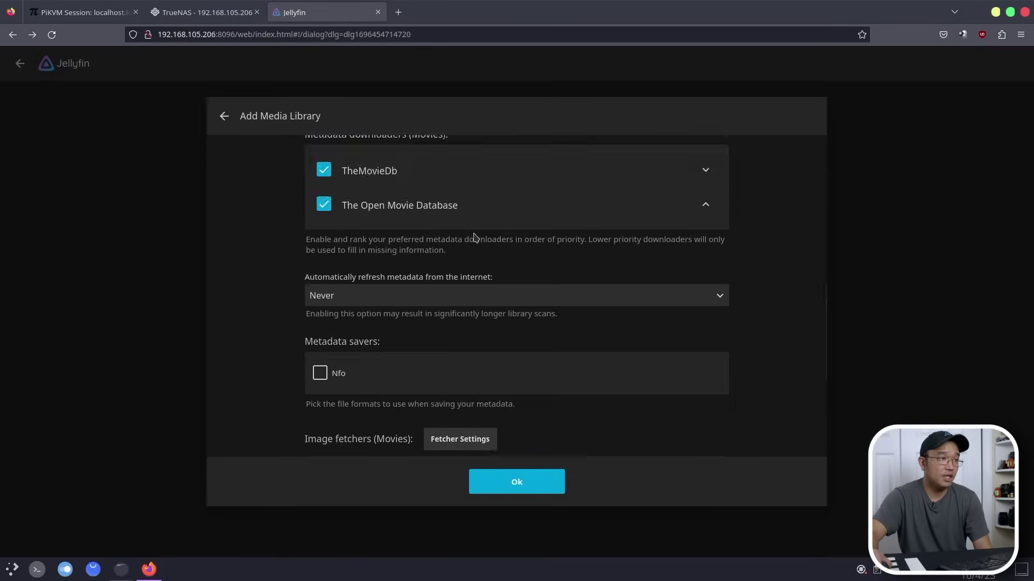
scroll(475, 244, up, 8)
scroll(459, 282, down, 6)
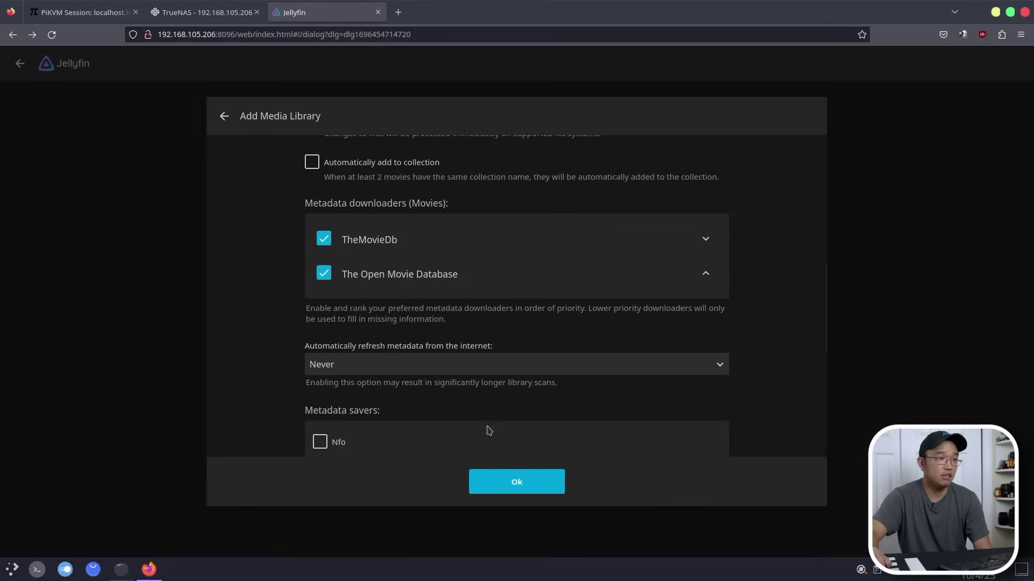
click(518, 480)
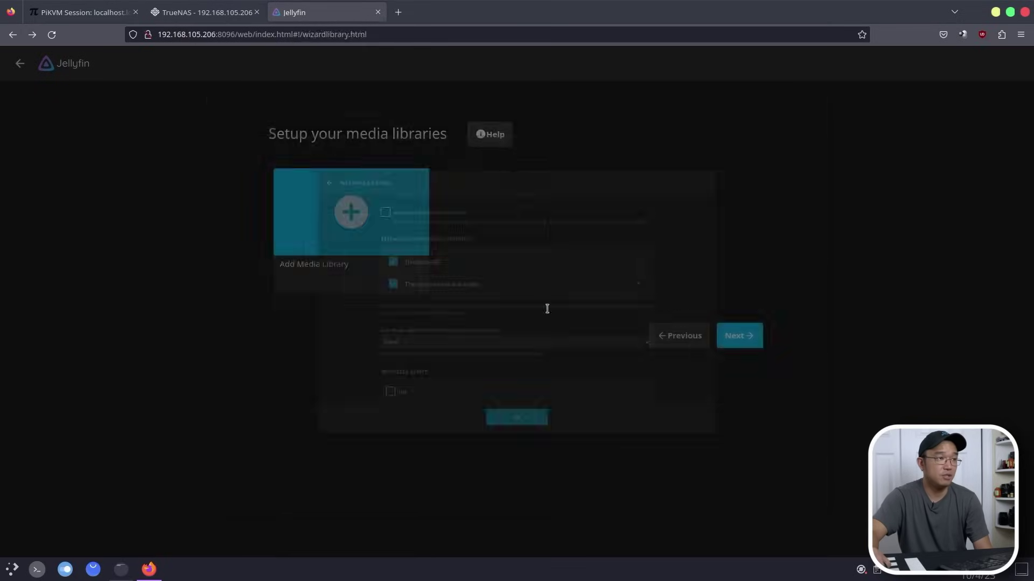
Accept default metadata language and remote access, finish the wizard, and sign in as admin
click(739, 339)
click(742, 312)
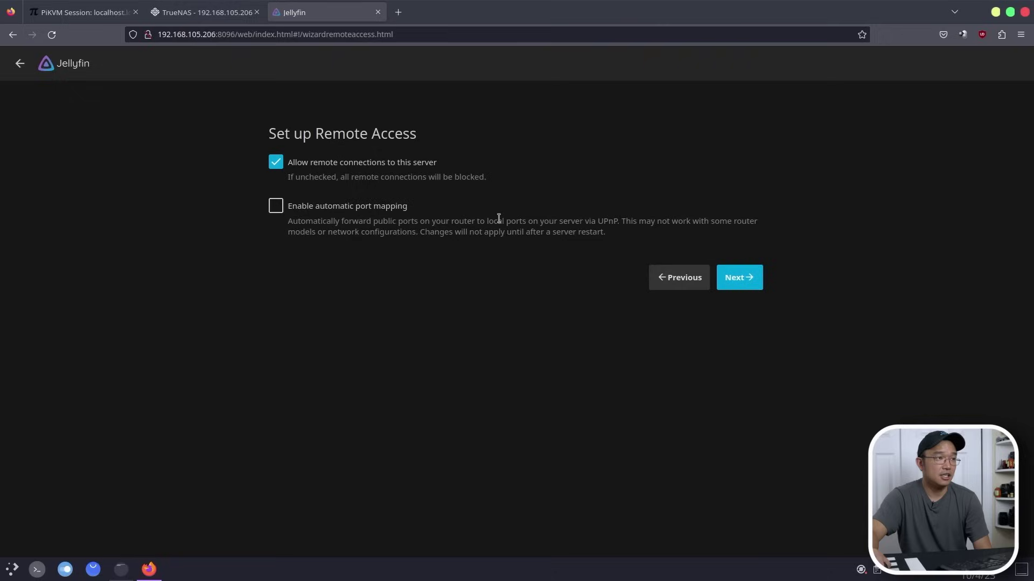
click(745, 285)
click(750, 216)
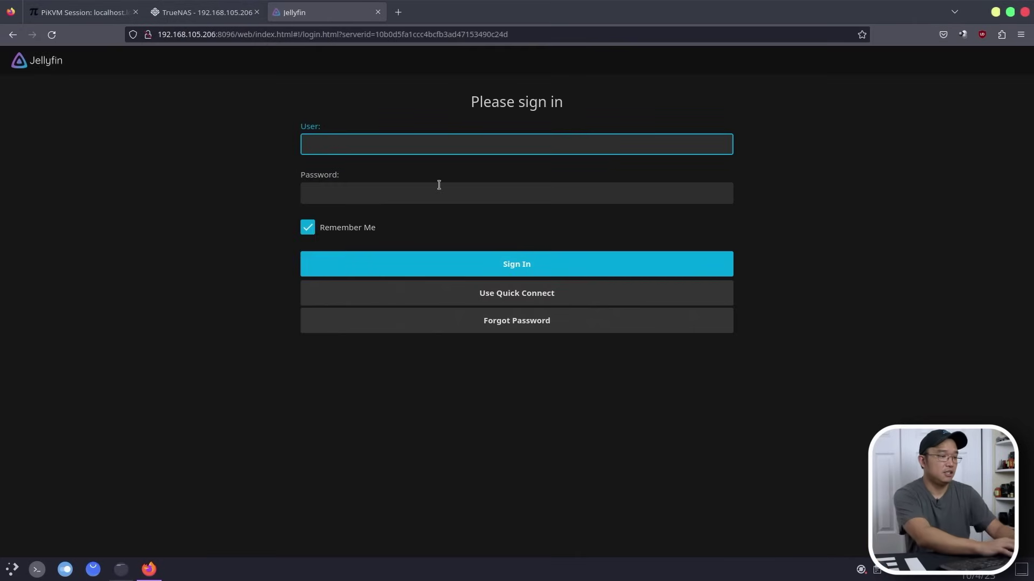
click(503, 264)
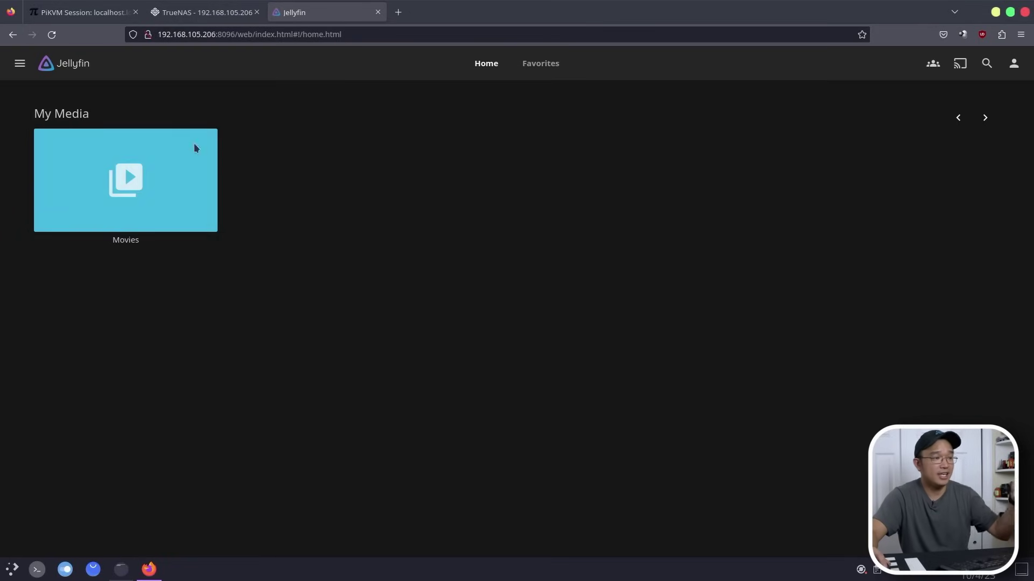
Check the Movies folder is empty in Dolphin and in Jellyfin's Movies library, then return Home
click(126, 574)
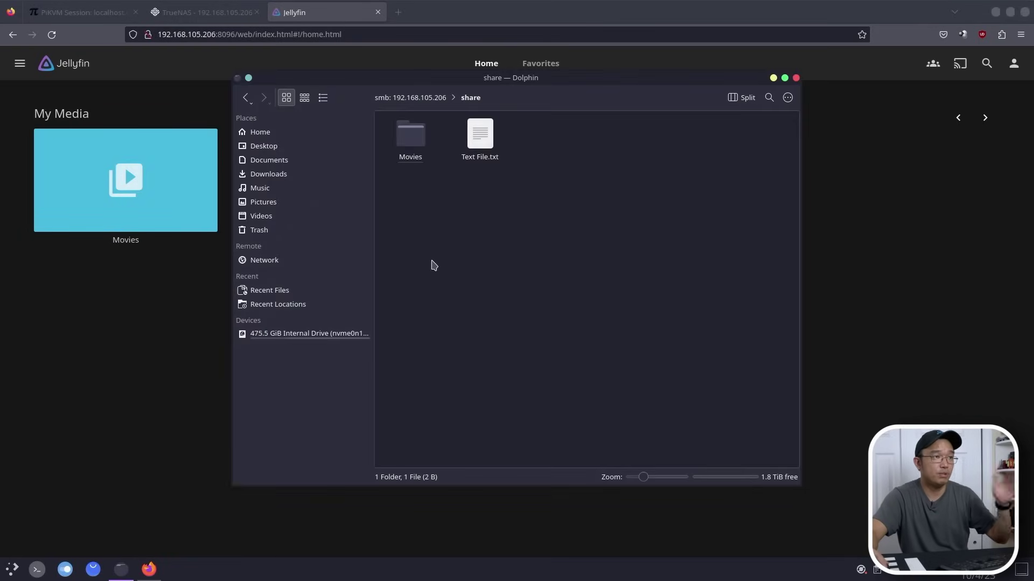
double_click(415, 135)
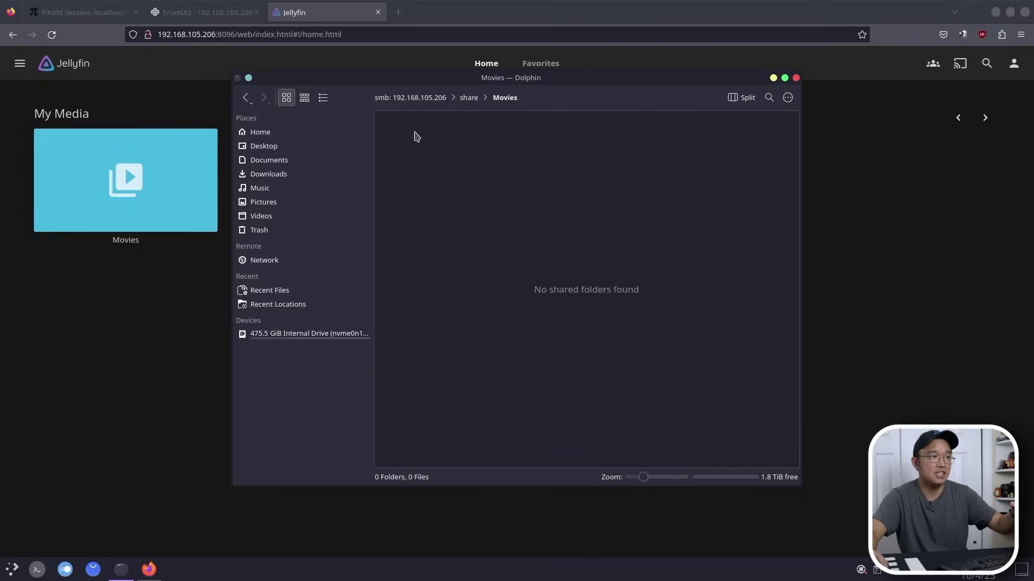
click(157, 212)
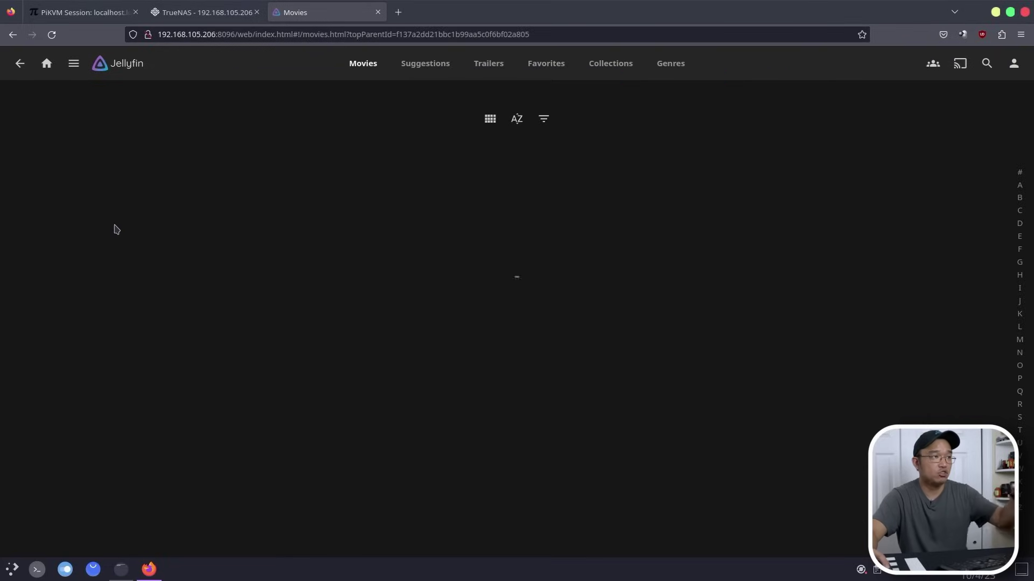
click(44, 64)
click(184, 8)
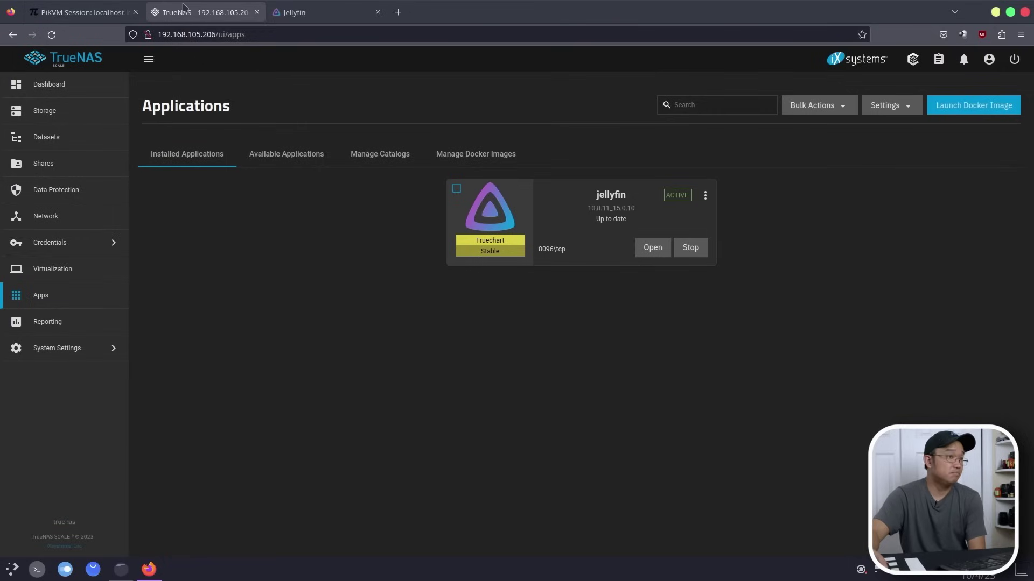